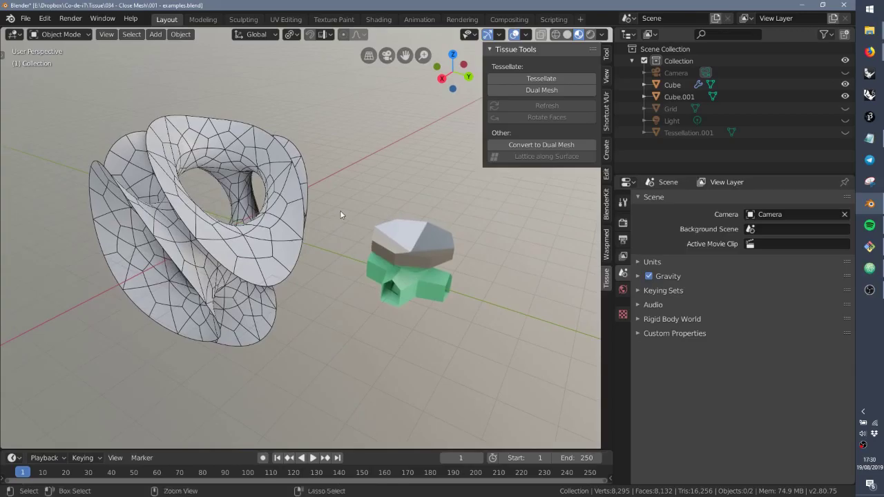
# Switch to the browser and review the Tissue add-on's GitHub repository, including the README's download links for Blender 2.80 and 2.79
pyautogui.hotkey('alt', 'Tab')
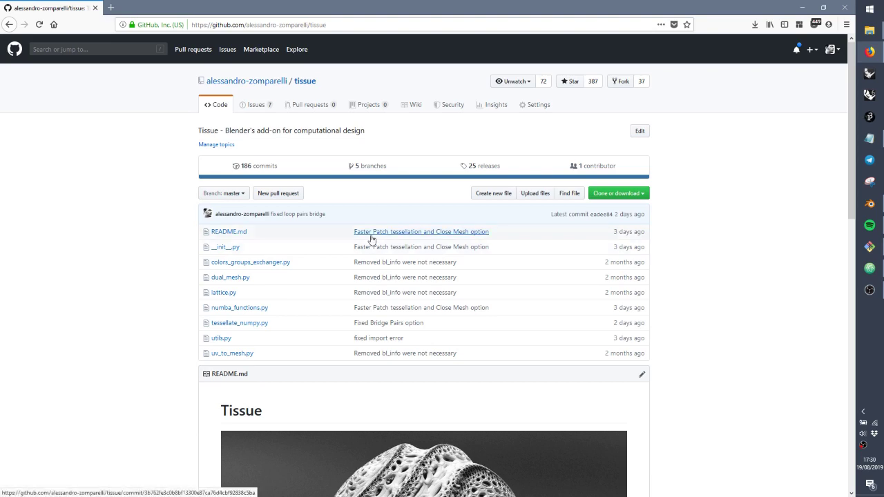
pyautogui.scroll(-4, 371, 239)
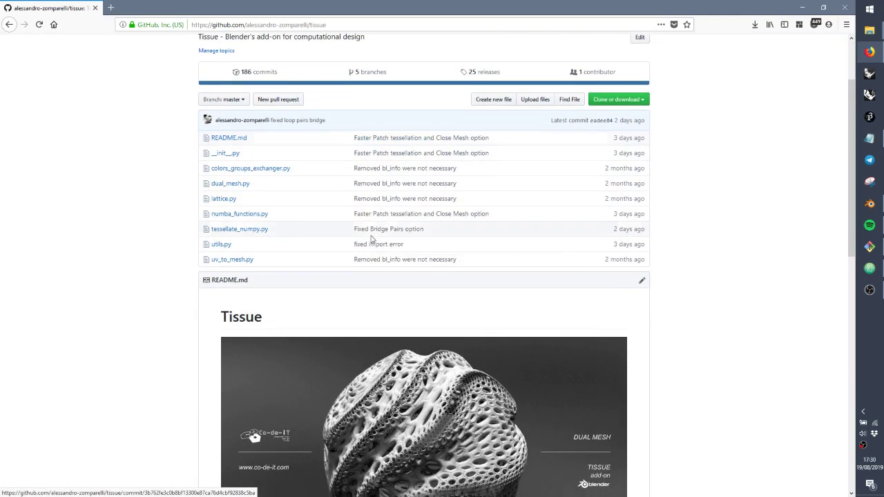
pyautogui.scroll(-6, 369, 237)
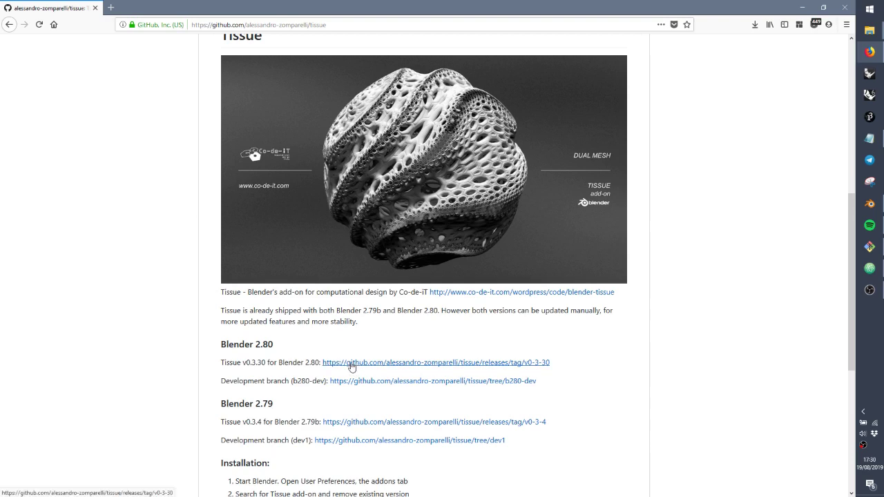
pyautogui.scroll(10, 345, 370)
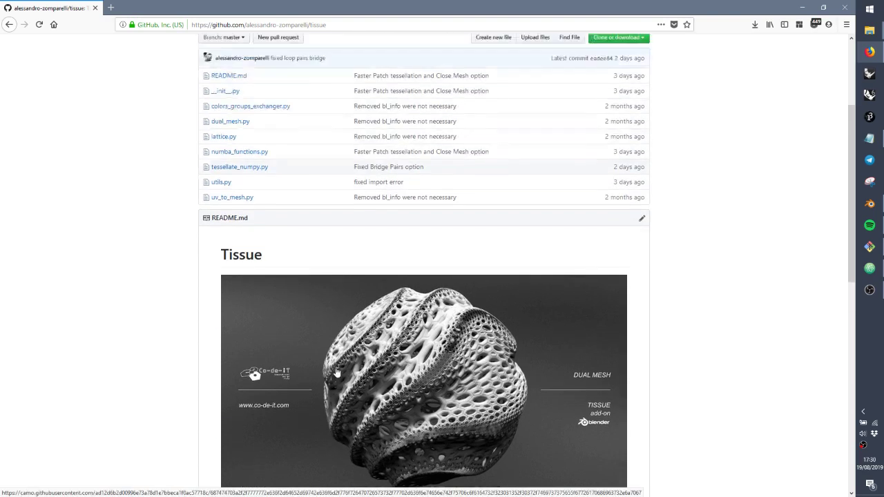
pyautogui.scroll(-8, 328, 237)
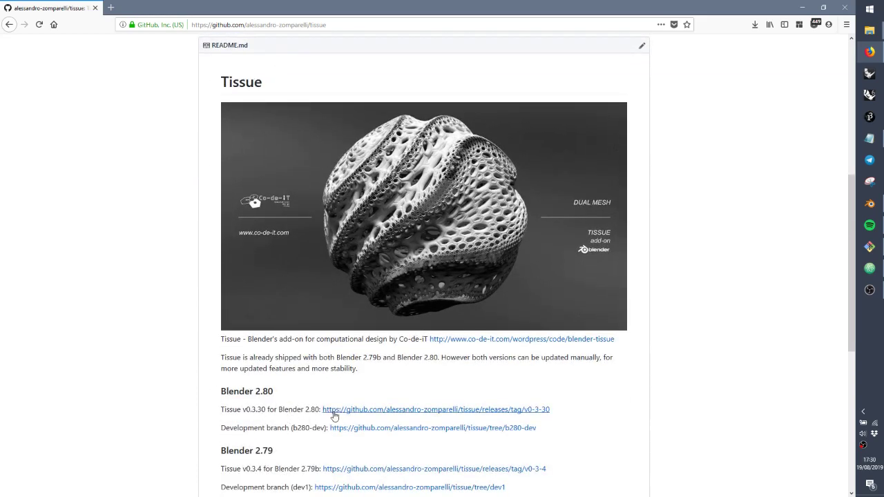
pyautogui.scroll(5, 332, 401)
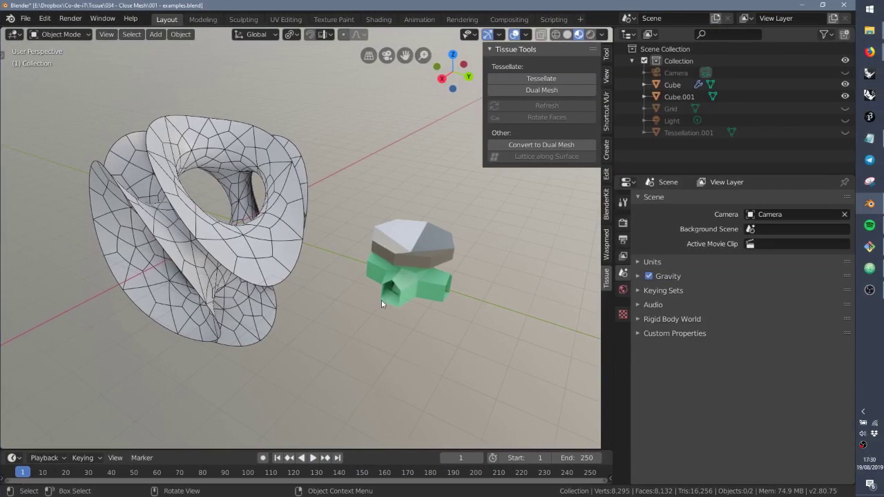
# Inspect the base surface Cube and the component Cube.001, and display the modifiers of Cube
pyautogui.click(265, 235)
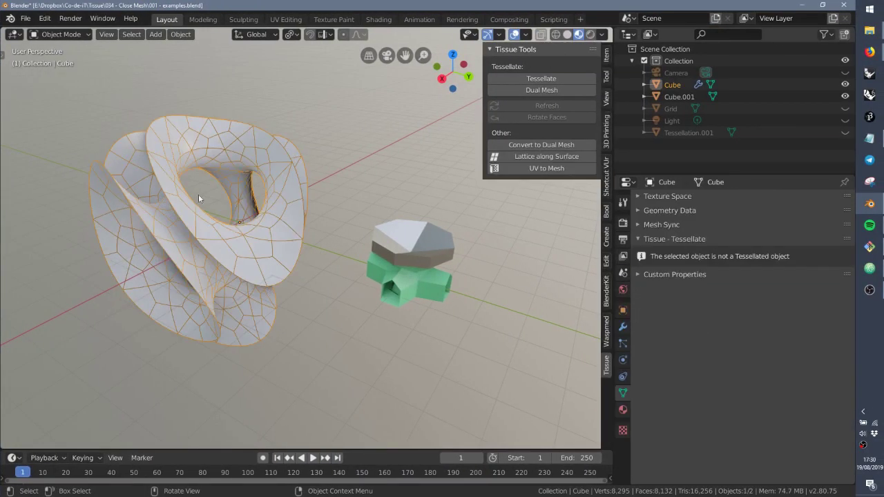
pyautogui.moveTo(230, 223); pyautogui.dragTo(290, 228, button='middle')
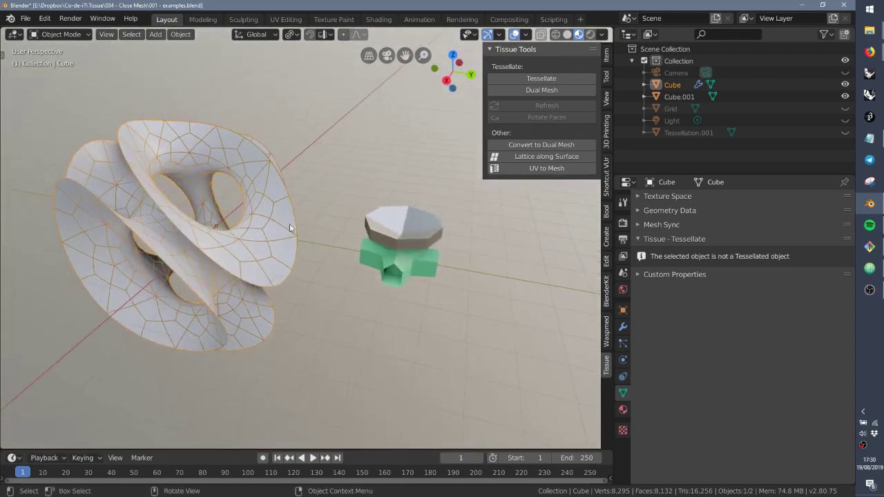
pyautogui.click(393, 249)
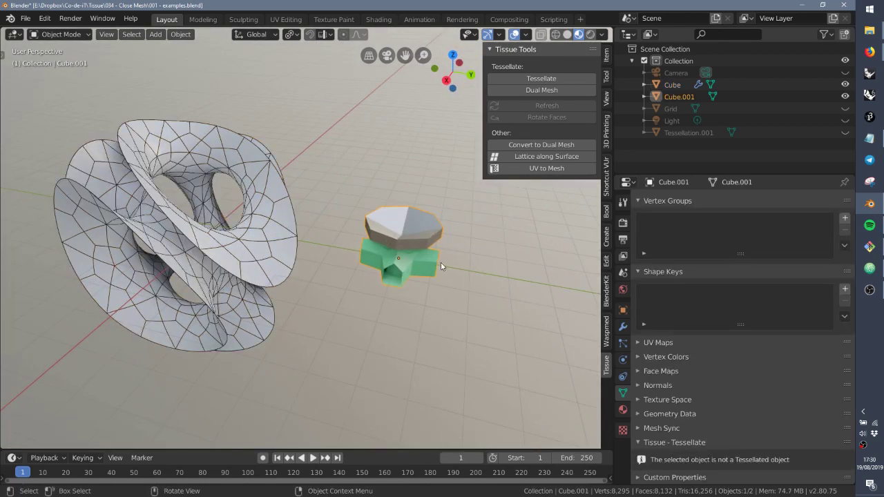
pyautogui.moveTo(442, 266); pyautogui.dragTo(332, 241, button='middle')
pyautogui.click(283, 222)
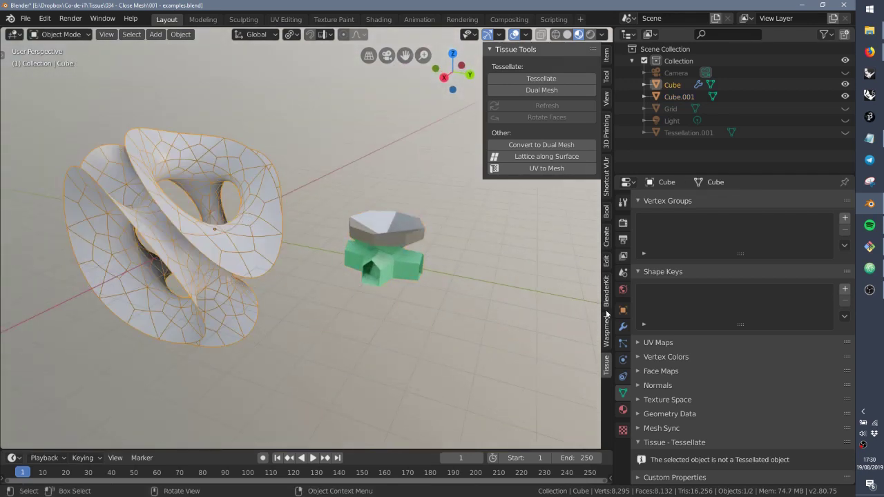
pyautogui.click(623, 326)
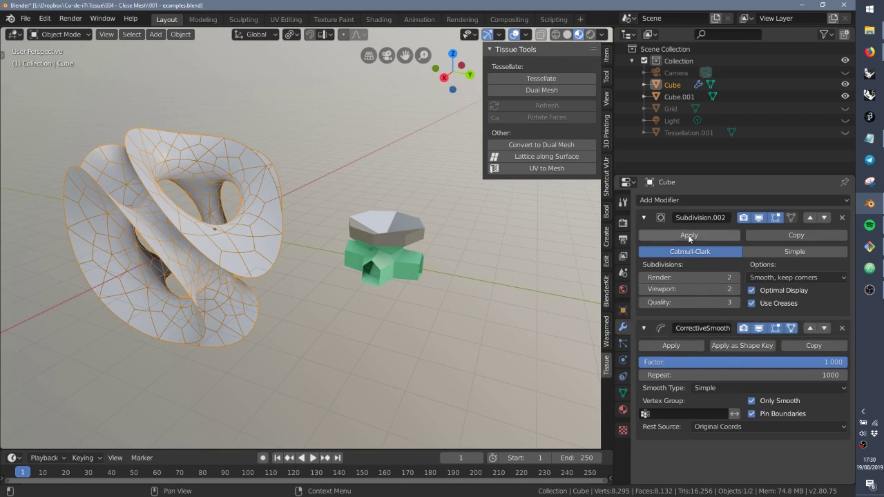
# Turn the base surface's Subdivision modifier off in the viewport to compare the mesh, and turn it back on
pyautogui.moveTo(341, 211); pyautogui.dragTo(339, 219, button='middle')
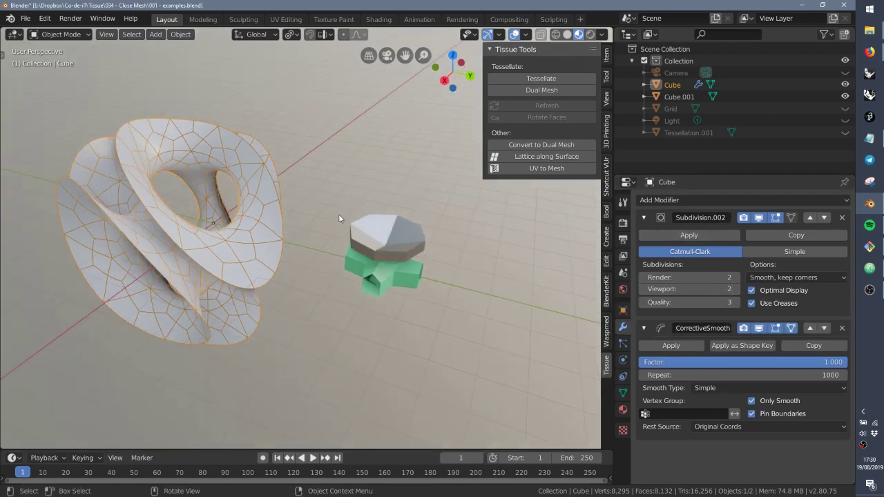
pyautogui.scroll(2, 269, 203)
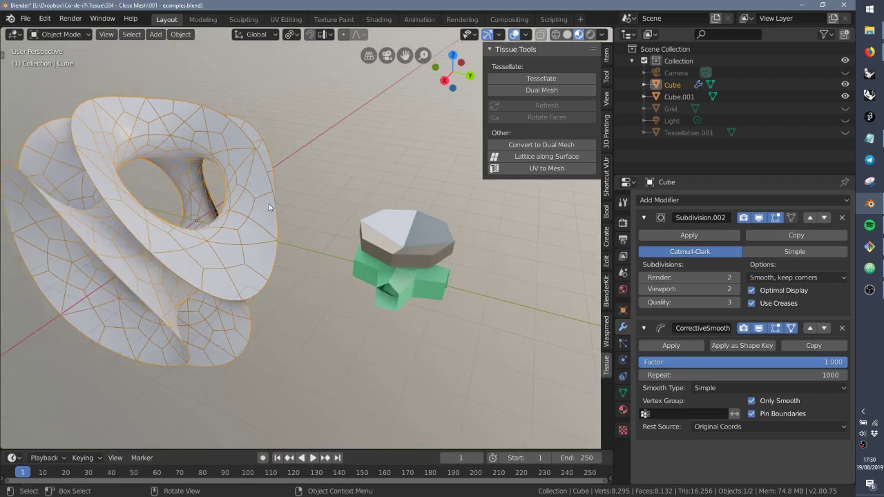
pyautogui.click(759, 219)
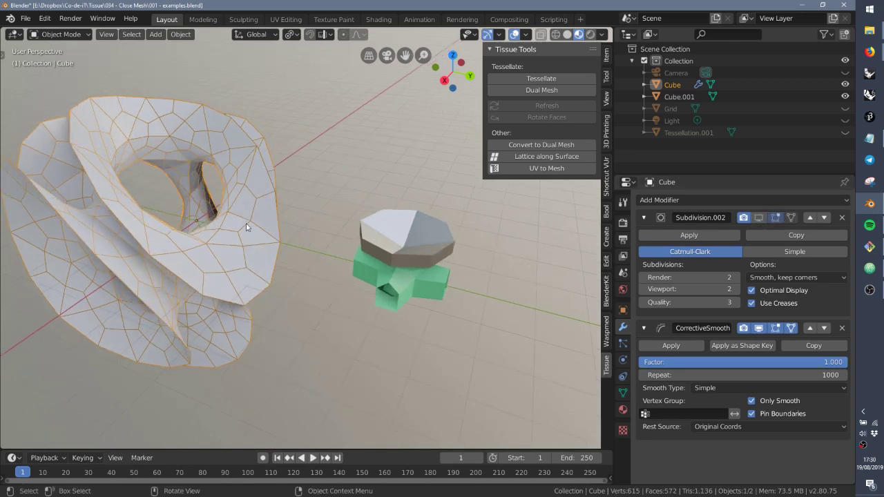
pyautogui.moveTo(246, 223); pyautogui.dragTo(260, 194, button='middle')
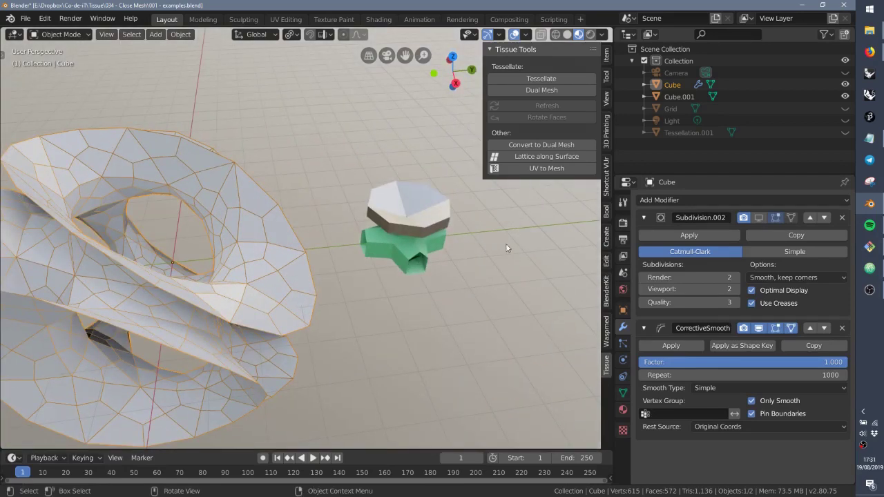
pyautogui.click(758, 217)
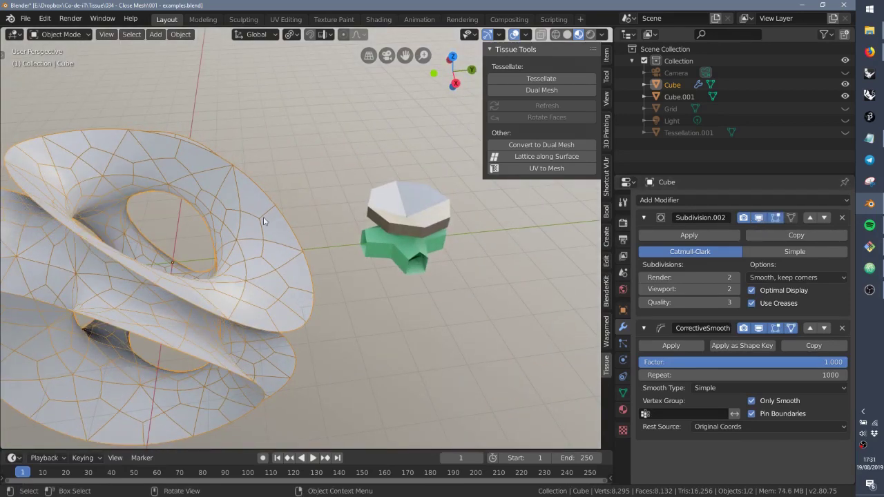
pyautogui.moveTo(263, 217)
pyautogui.mouseDown(button='middle')
pyautogui.moveTo(247, 209)
pyautogui.moveTo(266, 218)
pyautogui.mouseUp(button='middle')
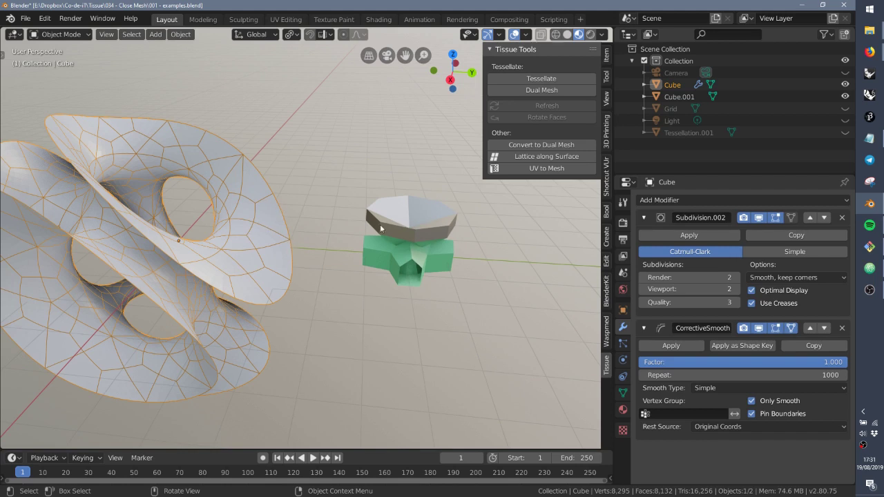
# Disable Optimal Display on the Subdivision modifier to inspect the full subdivided wireframe, and re-enable it
pyautogui.click(753, 291)
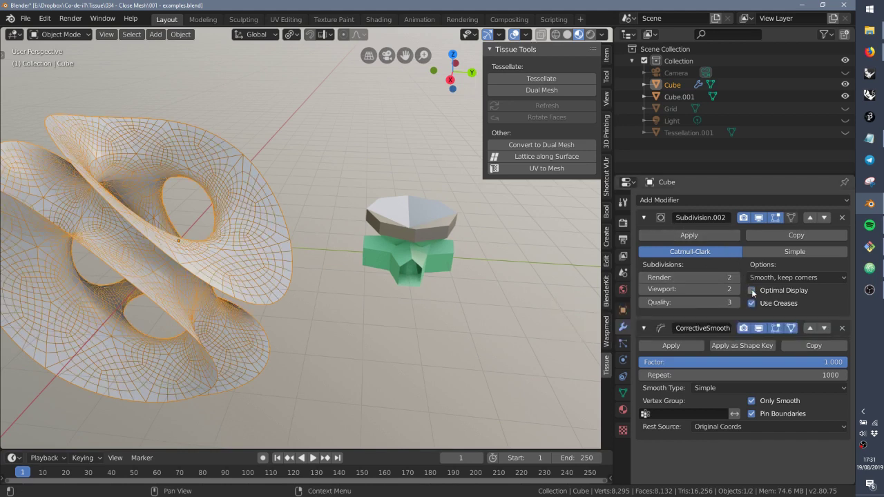
pyautogui.moveTo(256, 192); pyautogui.dragTo(249, 215, button='middle')
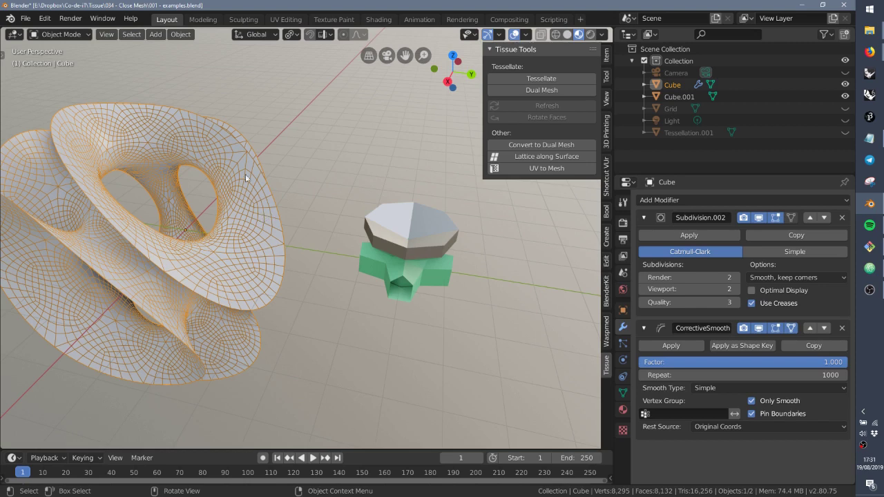
pyautogui.click(751, 291)
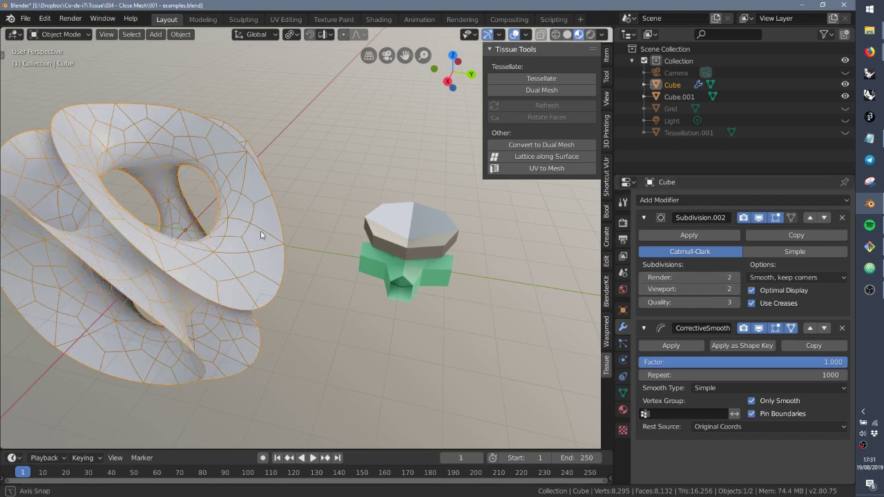
pyautogui.moveTo(260, 235)
pyautogui.mouseDown(button='middle')
pyautogui.moveTo(254, 213)
pyautogui.moveTo(211, 190)
pyautogui.moveTo(254, 226)
pyautogui.mouseUp(button='middle')
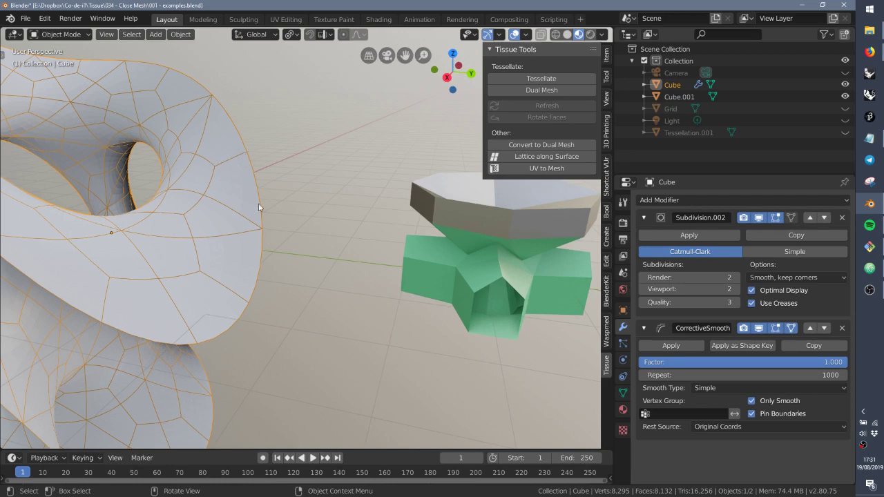
# Tessellate the component Cube.001 onto the base Cube with Patch fill mode, Bounds coordinates and proportional thickness
pyautogui.moveTo(256, 213); pyautogui.dragTo(325, 251, button='middle')
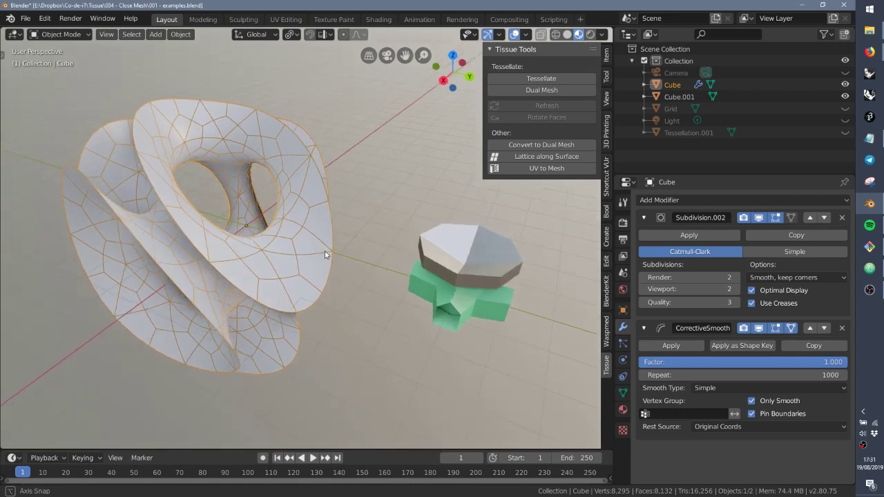
pyautogui.keyDown('shift'); pyautogui.click(434, 266); pyautogui.keyUp('shift')
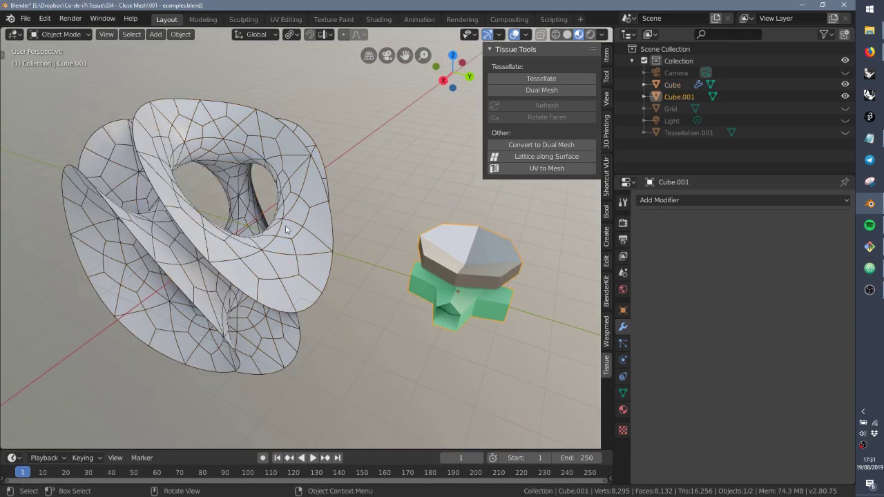
pyautogui.keyDown('shift'); pyautogui.click(300, 229); pyautogui.keyUp('shift')
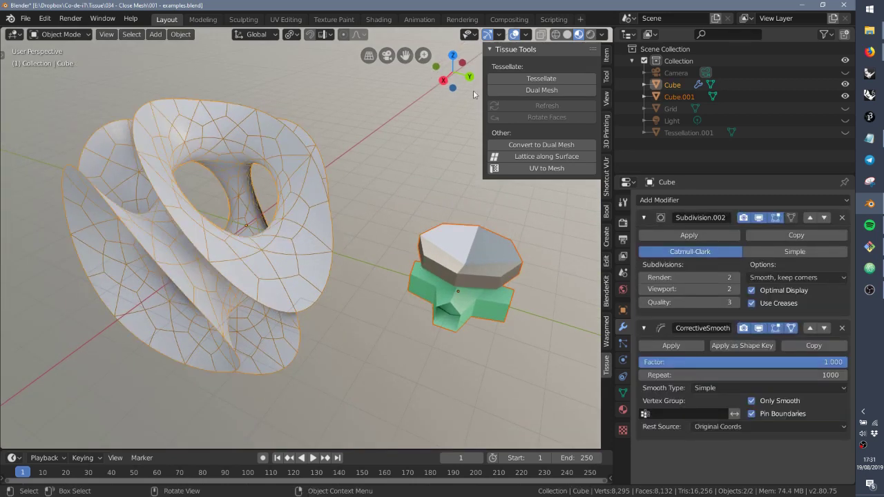
pyautogui.click(527, 78)
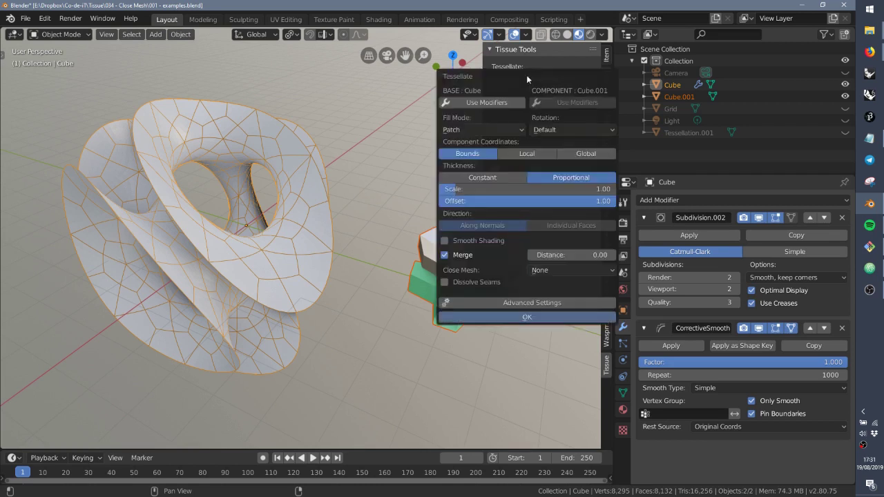
pyautogui.click(503, 320)
# Examine the tessellated object from several sides and display its Tissue Tessellate settings
pyautogui.moveTo(395, 283); pyautogui.dragTo(364, 209, button='middle')
pyautogui.scroll(6, 317, 216)
pyautogui.scroll(5, 281, 225)
pyautogui.scroll(-5, 281, 229)
pyautogui.moveTo(220, 171); pyautogui.dragTo(299, 233, button='middle')
pyautogui.scroll(-4, 297, 203)
pyautogui.click(623, 393)
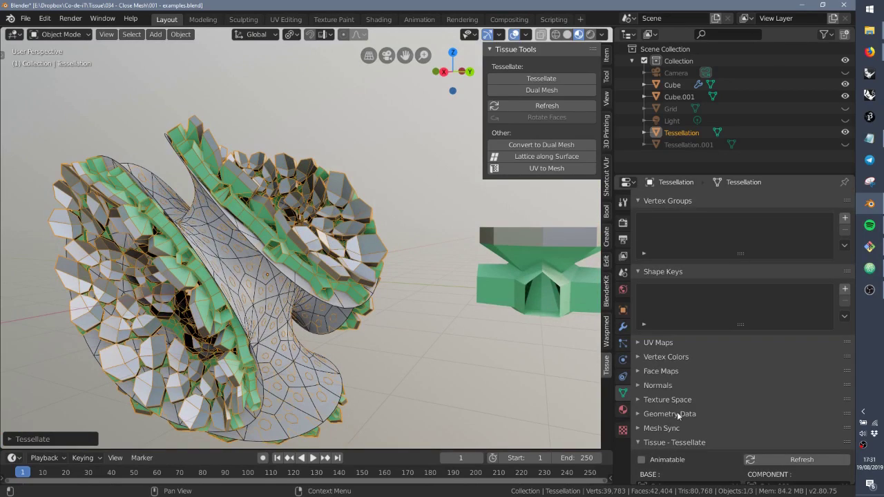
pyautogui.scroll(-5, 677, 410)
pyautogui.scroll(-2, 677, 411)
# Try the Quad fill mode on the tessellation for comparison, and set it back to Patch
pyautogui.click(666, 360)
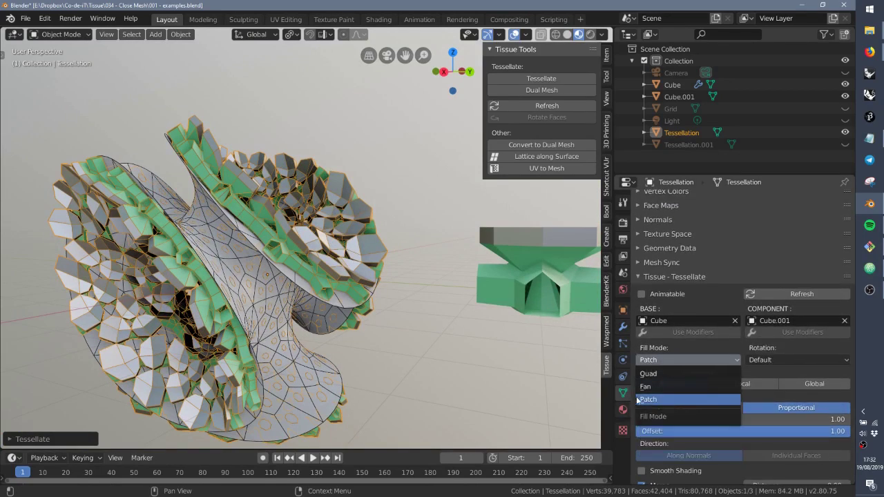
pyautogui.moveTo(387, 295); pyautogui.dragTo(518, 321, button='middle')
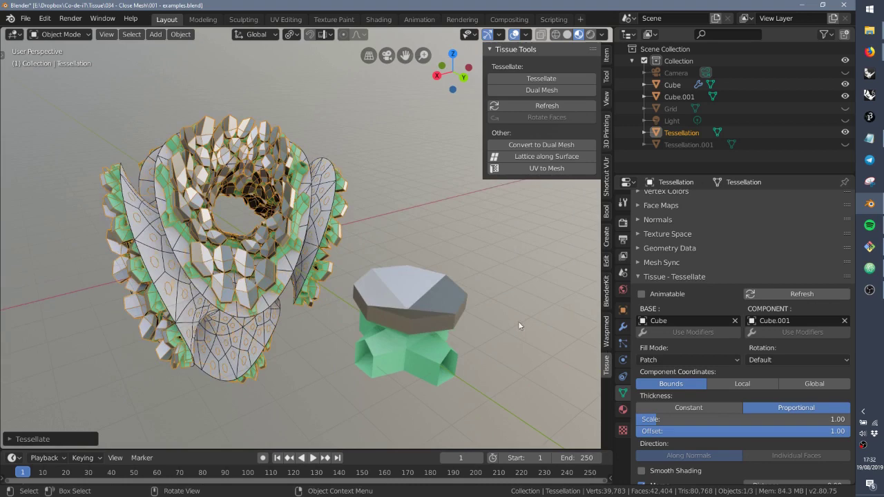
pyautogui.click(667, 360)
pyautogui.click(667, 374)
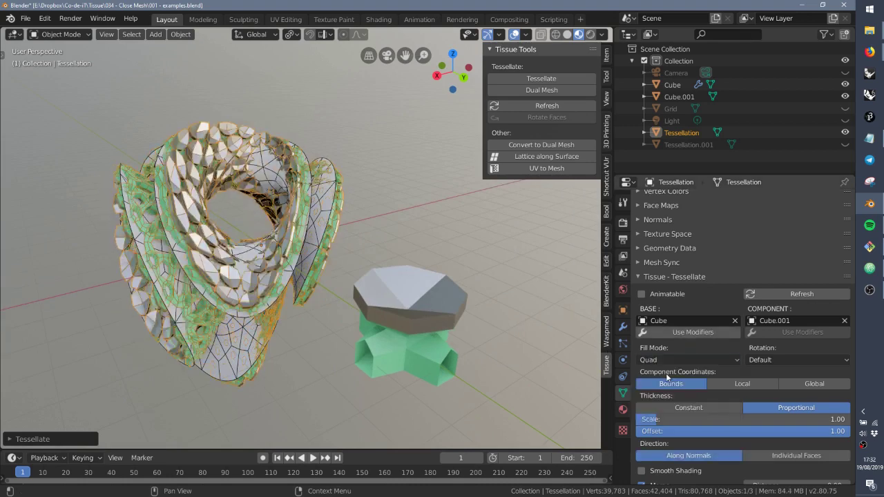
pyautogui.moveTo(258, 219); pyautogui.dragTo(283, 224, button='middle')
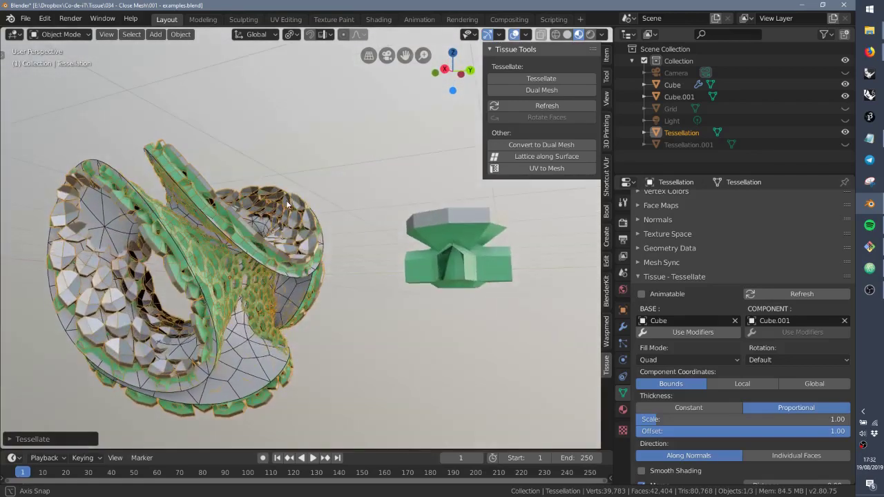
pyautogui.click(672, 359)
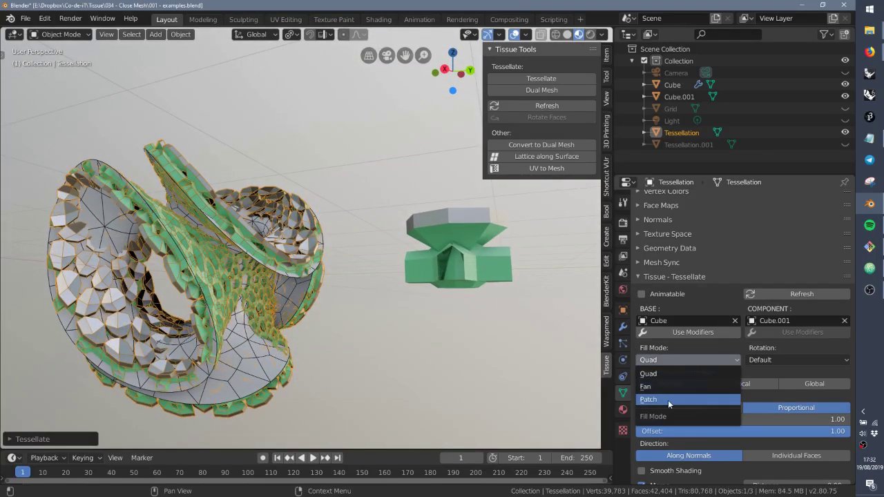
pyautogui.click(663, 400)
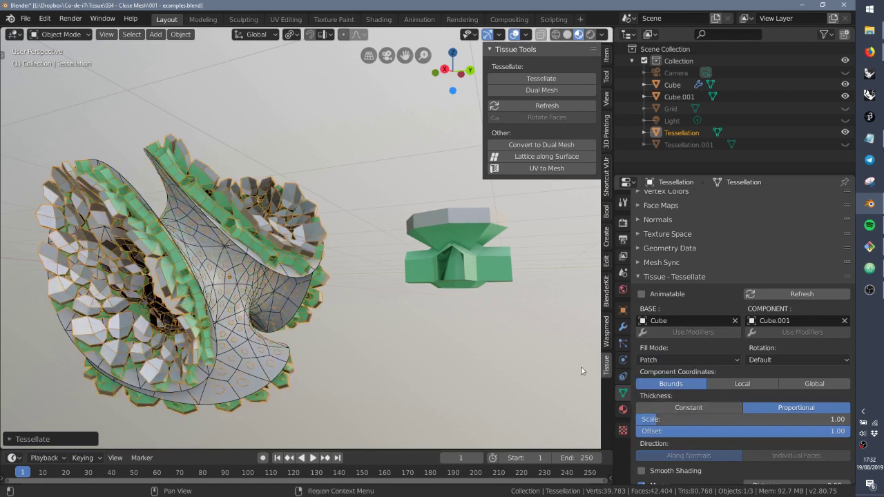
# Move the tessellated object along the Y axis, away from the base surface to the far side of the component
pyautogui.moveTo(235, 228); pyautogui.dragTo(269, 232, button='middle')
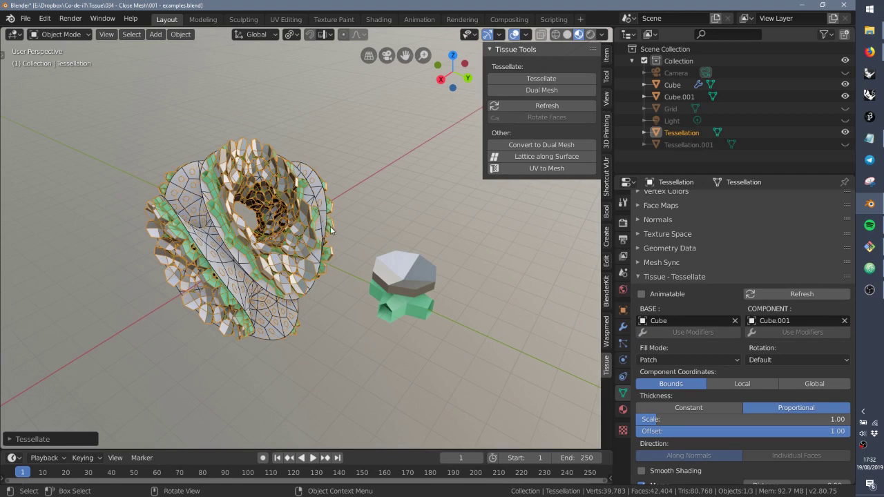
pyautogui.moveTo(320, 216); pyautogui.dragTo(299, 204, button='middle')
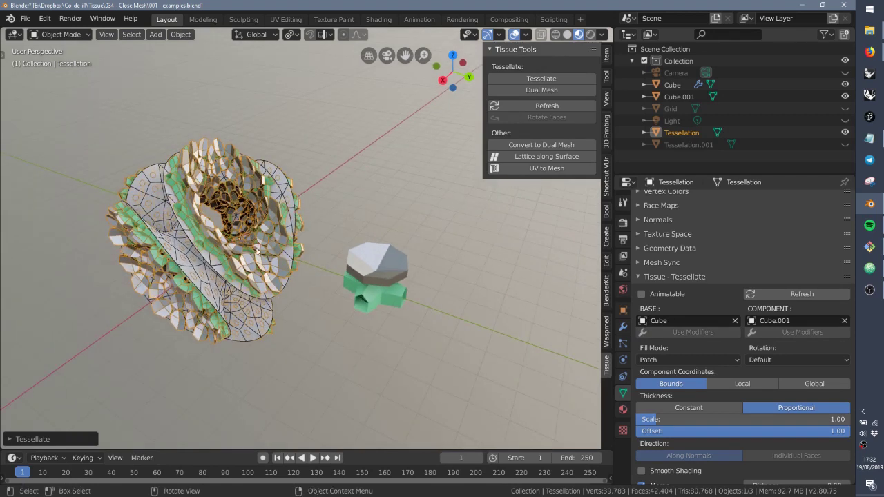
pyautogui.moveTo(287, 241); pyautogui.dragTo(268, 210, button='middle')
pyautogui.press('g')
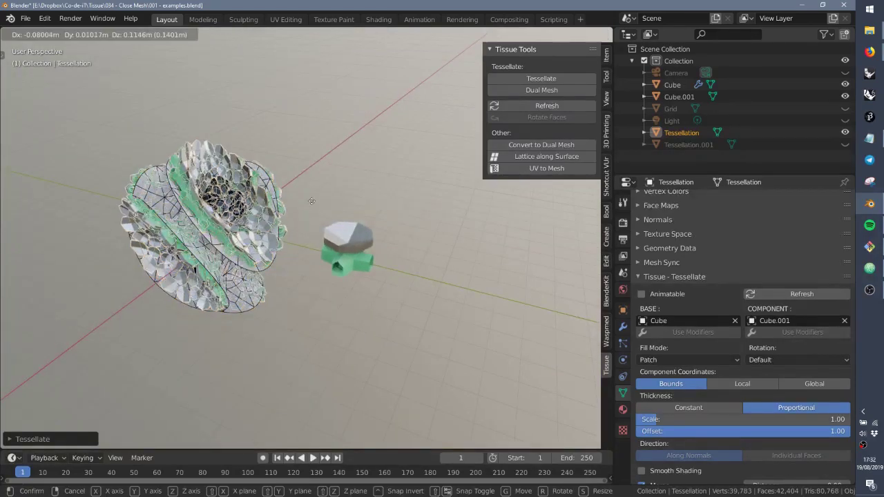
pyautogui.press('y')
pyautogui.click(507, 285)
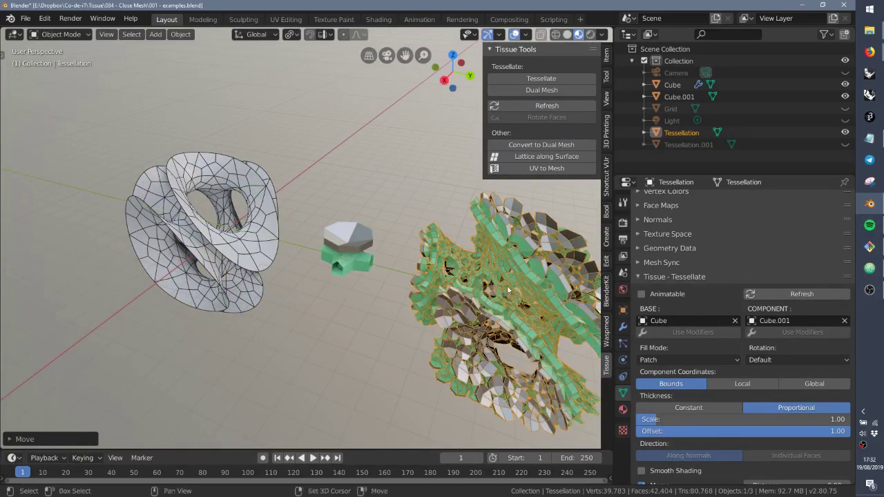
# Set the tessellation's thickness scale to 0.5, deselect it and inspect the flatter components
pyautogui.press('KP_Decimal')
pyautogui.click(434, 239)
pyautogui.moveTo(435, 239); pyautogui.dragTo(357, 237, button='middle')
pyautogui.click(357, 237)
pyautogui.click(689, 419)
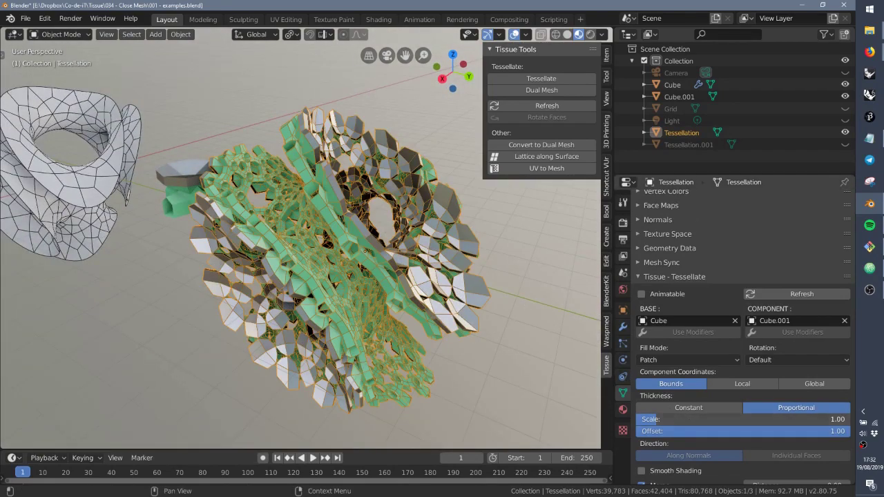
pyautogui.write('0.5')
pyautogui.press('Return')
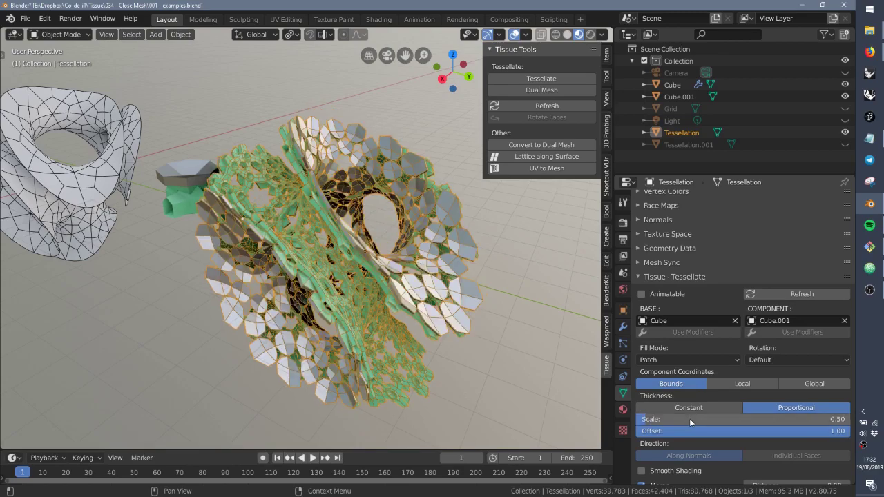
pyautogui.click(520, 269)
pyautogui.moveTo(521, 268); pyautogui.dragTo(268, 196, button='middle')
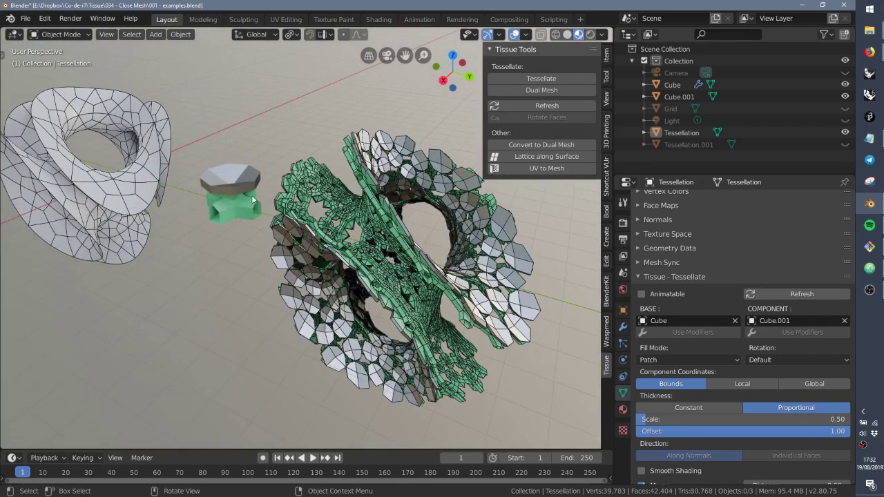
# Turn off the wireframe viewport display of the Tessellation object
pyautogui.click(234, 186)
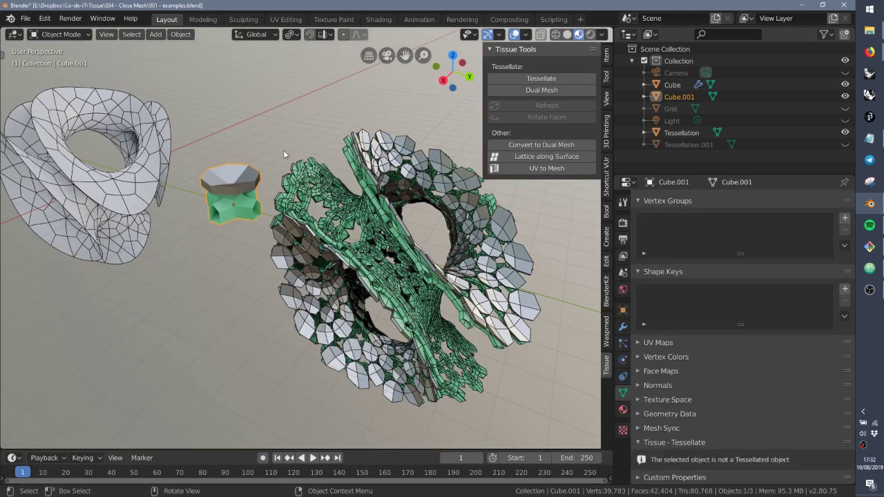
pyautogui.click(276, 142)
pyautogui.moveTo(305, 190); pyautogui.dragTo(309, 179, button='middle')
pyautogui.click(350, 197)
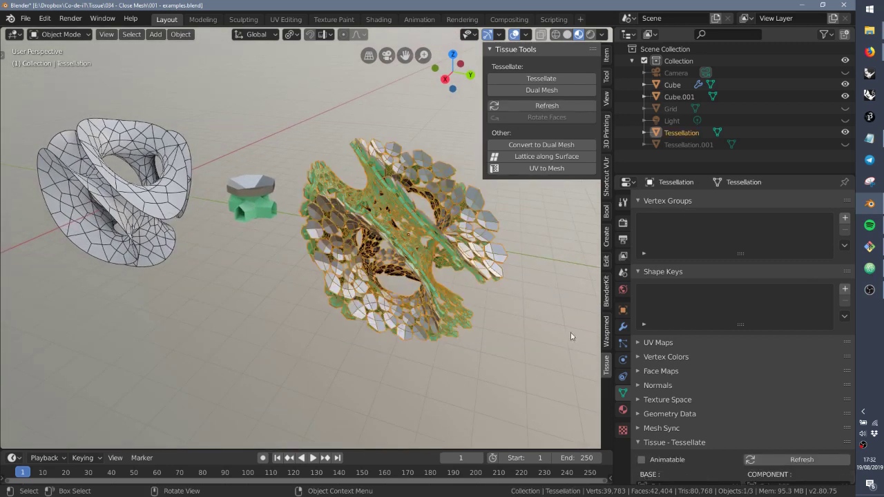
pyautogui.click(623, 309)
pyautogui.scroll(-2, 645, 395)
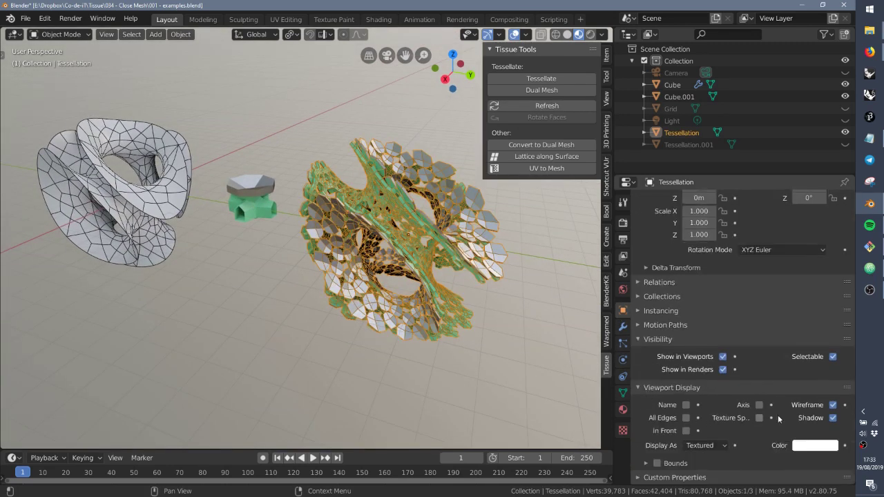
pyautogui.click(833, 405)
# Compare the base surface, the component and the tessellated result from several angles, selecting the base and component in turn
pyautogui.moveTo(484, 290); pyautogui.dragTo(255, 244, button='middle')
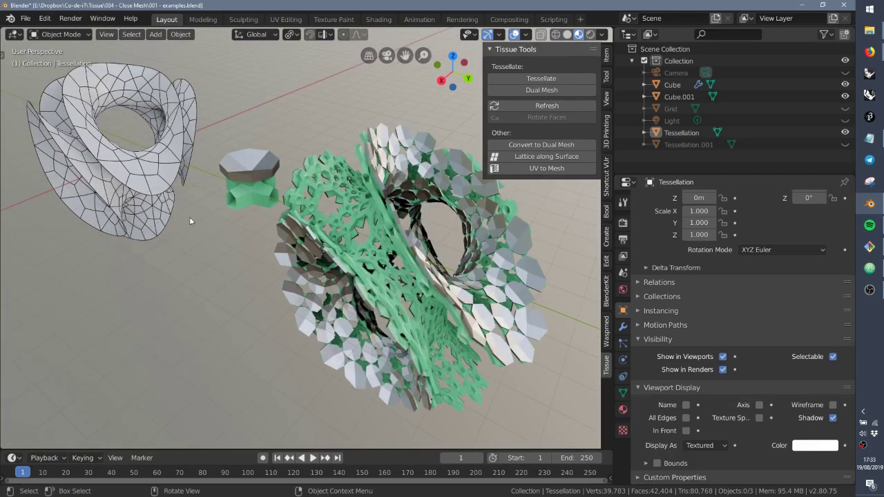
pyautogui.moveTo(190, 219); pyautogui.dragTo(210, 228, button='middle')
pyautogui.click(179, 191)
pyautogui.moveTo(152, 192); pyautogui.dragTo(178, 205, button='middle')
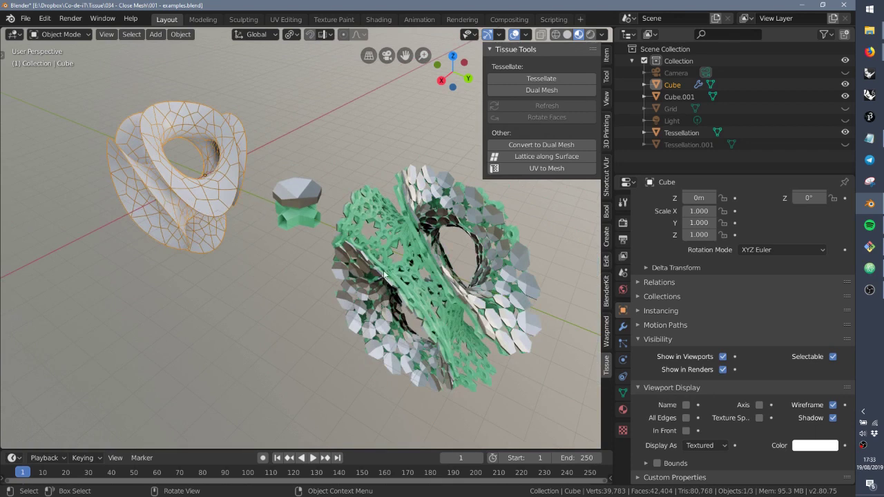
pyautogui.moveTo(354, 243); pyautogui.dragTo(280, 210, button='middle')
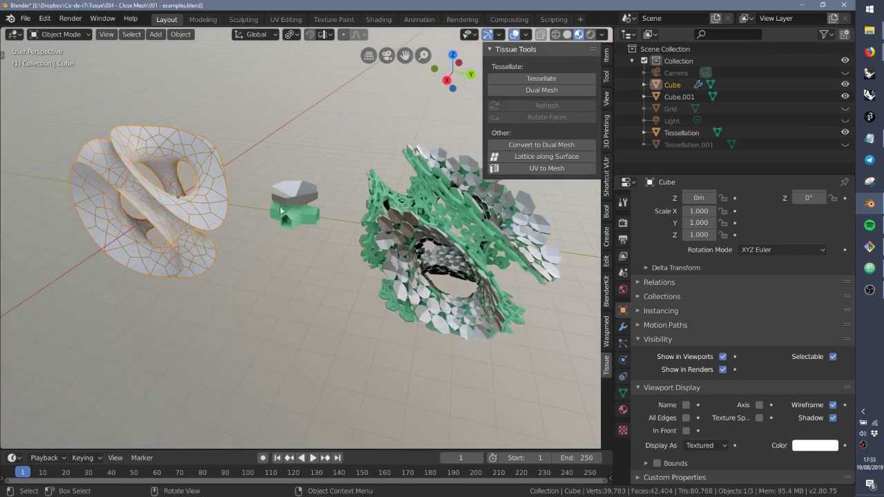
pyautogui.click(300, 206)
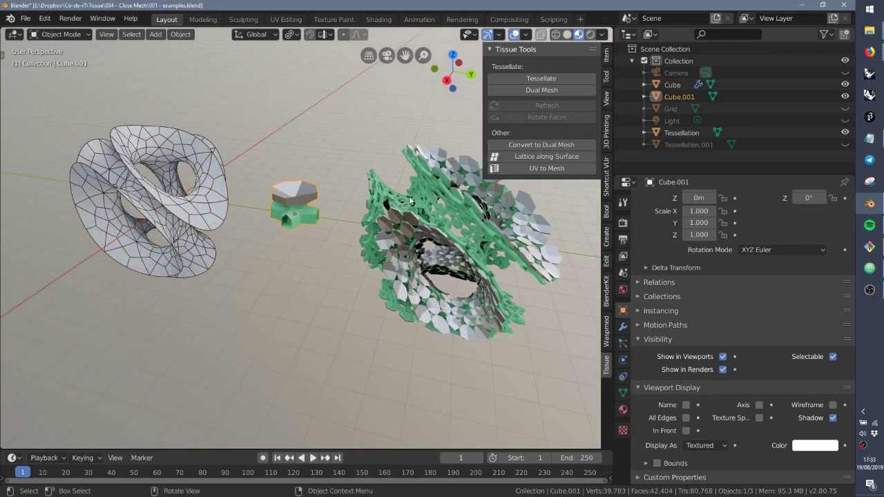
pyautogui.moveTo(325, 187)
pyautogui.mouseDown(button='middle')
pyautogui.moveTo(297, 199)
pyautogui.moveTo(321, 162)
pyautogui.moveTo(321, 175)
pyautogui.mouseUp(button='middle')
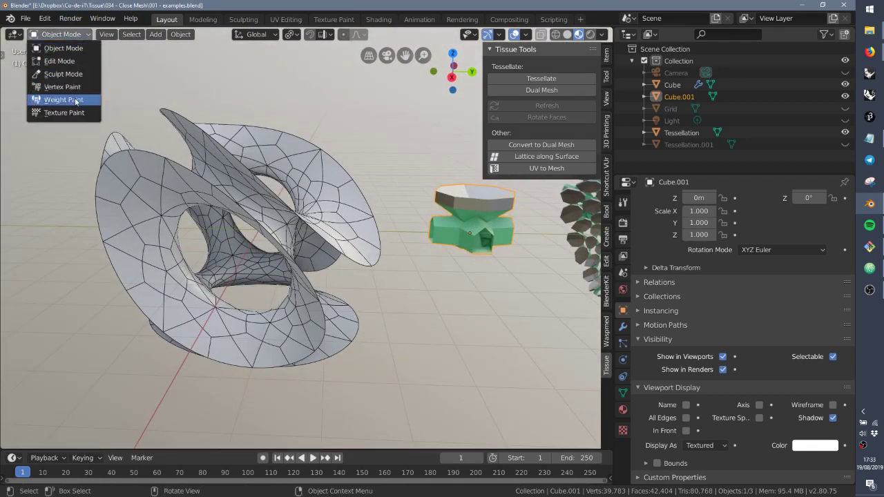
pyautogui.click(75, 101)
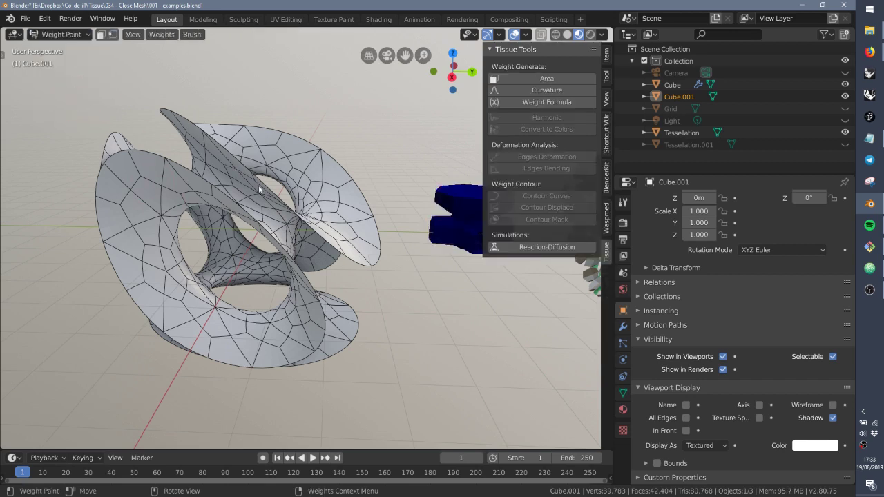
pyautogui.click(51, 34)
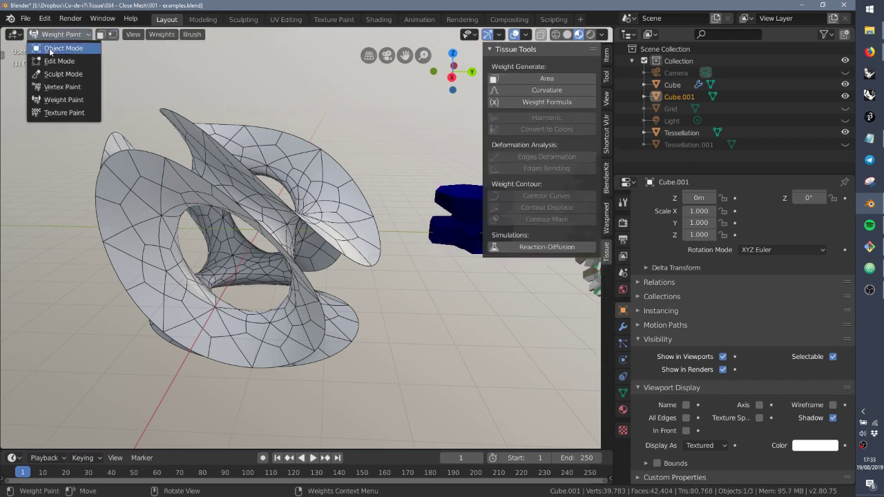
pyautogui.click(53, 45)
# Switch the base Cube to Weight Paint mode and paint weight along the outer rim of its upper lobe
pyautogui.click(227, 162)
pyautogui.click(60, 34)
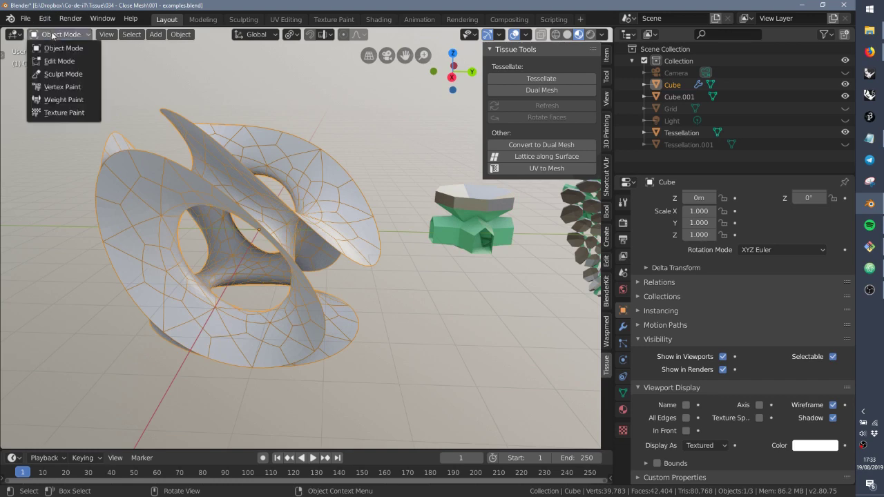
pyautogui.click(70, 101)
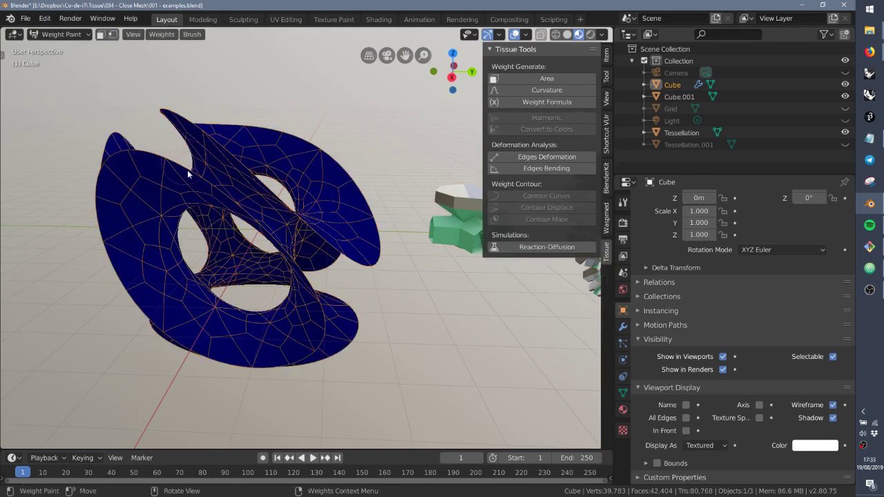
pyautogui.moveTo(283, 176)
pyautogui.mouseDown(button='middle')
pyautogui.moveTo(269, 187)
pyautogui.moveTo(286, 175)
pyautogui.moveTo(331, 181)
pyautogui.mouseUp(button='middle')
pyautogui.moveTo(332, 181)
pyautogui.mouseDown()
pyautogui.moveTo(294, 139)
pyautogui.moveTo(325, 169)
pyautogui.moveTo(348, 162)
pyautogui.moveTo(373, 248)
pyautogui.moveTo(349, 249)
pyautogui.mouseUp()
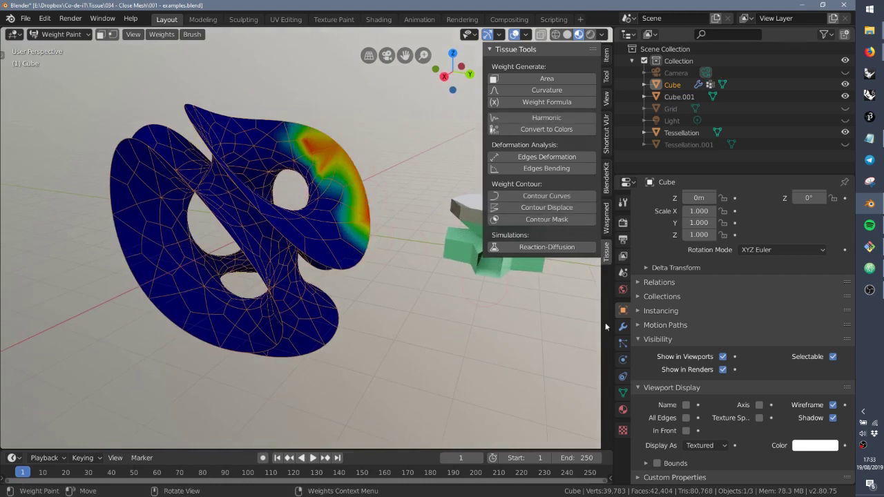
# Display the base mesh's vertex groups and examine the painted weights on the surface
pyautogui.click(624, 392)
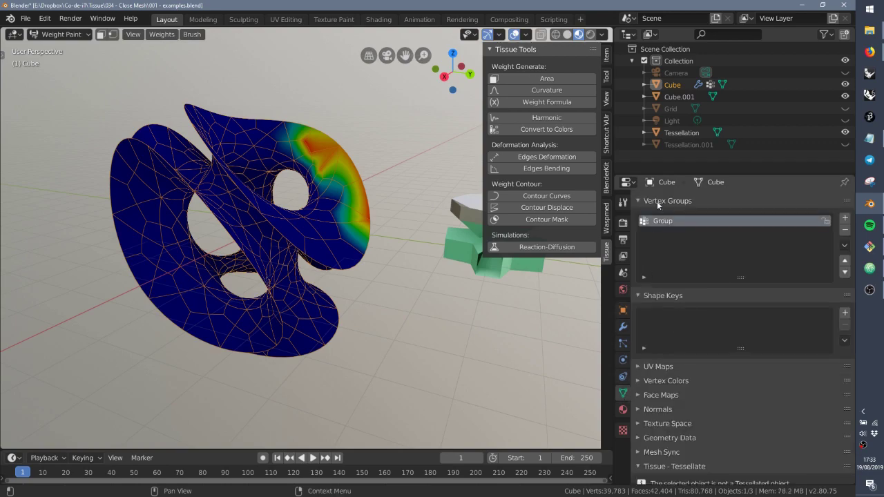
pyautogui.moveTo(340, 191)
pyautogui.mouseDown(button='middle')
pyautogui.moveTo(291, 201)
pyautogui.moveTo(287, 171)
pyautogui.moveTo(340, 199)
pyautogui.mouseUp(button='middle')
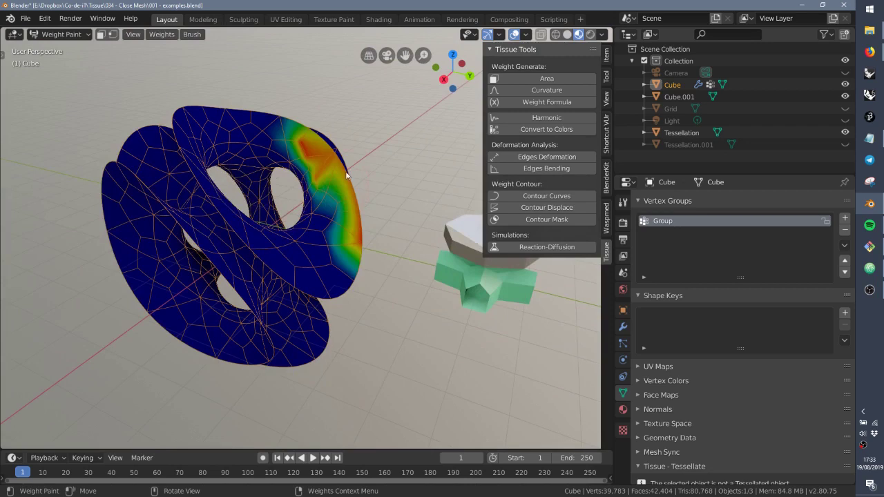
pyautogui.scroll(1, 342, 175)
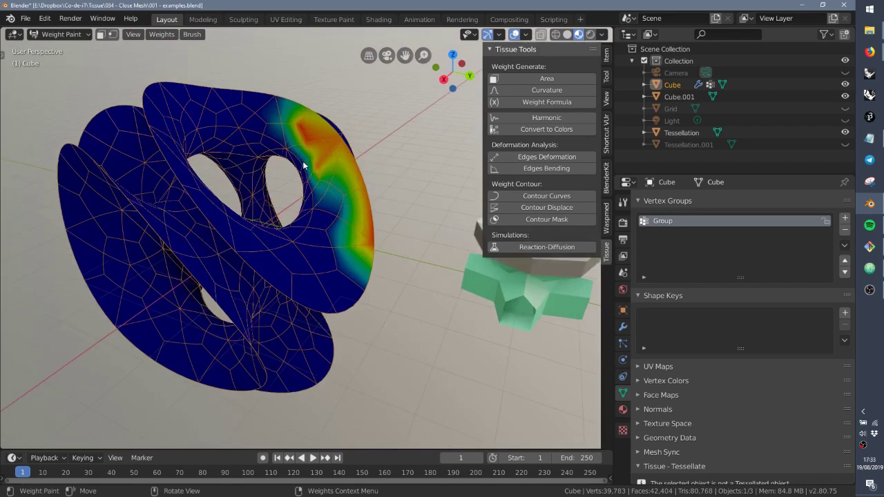
pyautogui.scroll(-2, 297, 160)
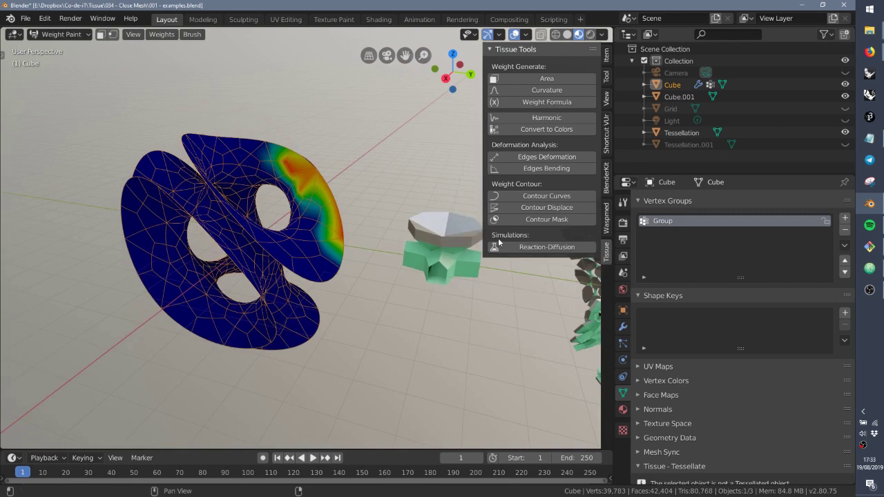
# In Edit Mode, assign weight 1.000 in the vertex group to the outer faces of the lobes opposite the painted rim
pyautogui.press('Tab')
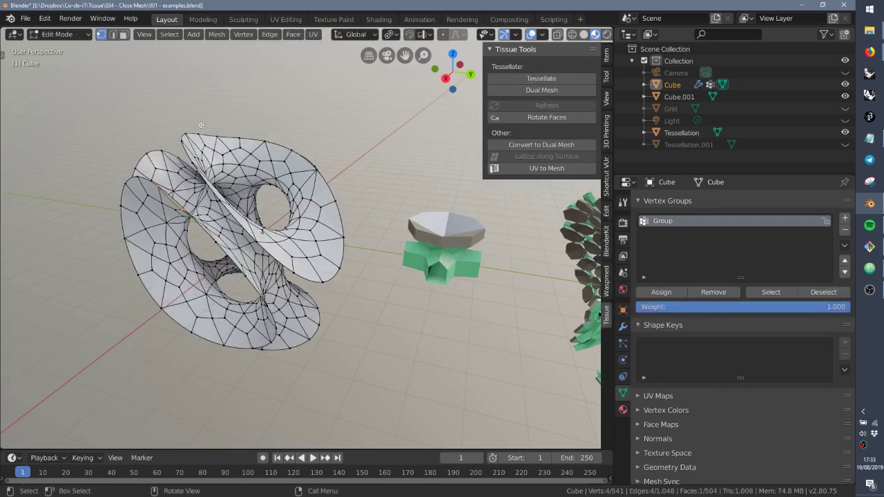
pyautogui.keyDown('ctrl'); pyautogui.click(173, 201); pyautogui.keyUp('ctrl')
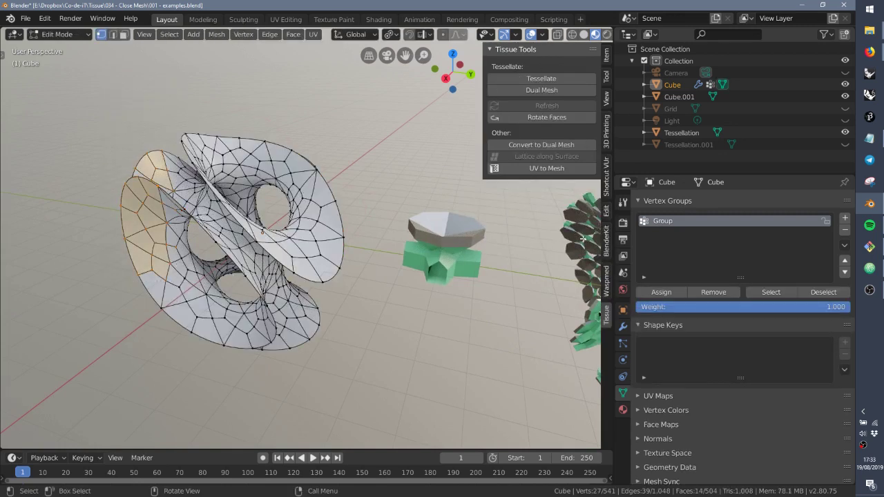
pyautogui.click(660, 291)
# Select the faces of the base's lower lobes and assign them a weight of 0.5 in the vertex group
pyautogui.click(301, 333)
pyautogui.hotkey('ctrl', 'l')
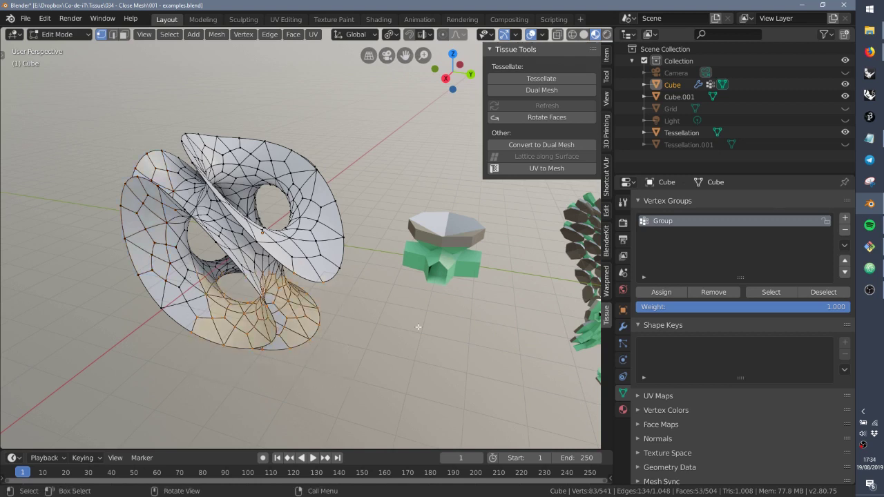
pyautogui.doubleClick(723, 306)
pyautogui.write('0.5')
pyautogui.press('Return')
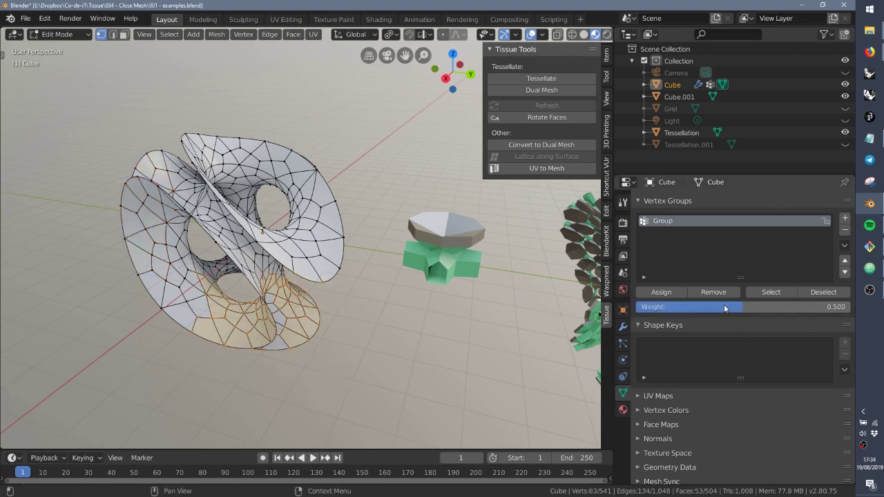
pyautogui.click(669, 291)
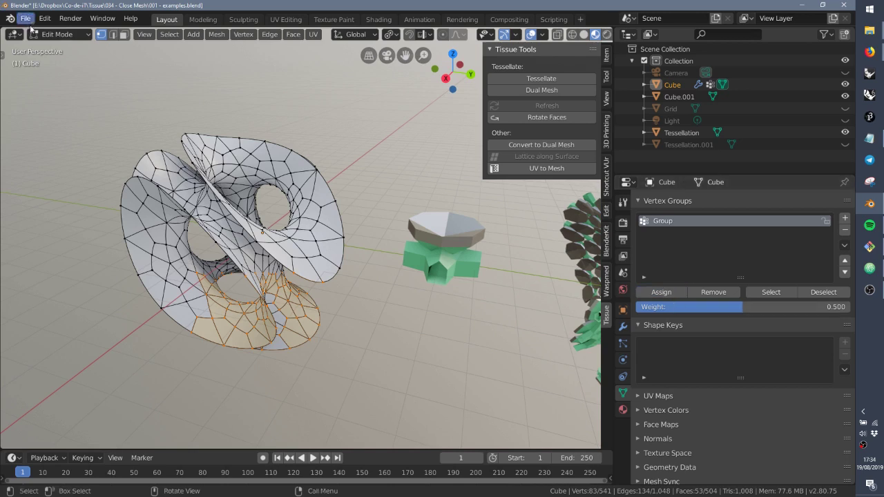
# Return the base Cube to Weight Paint mode and examine the assigned weights from several angles
pyautogui.click(60, 34)
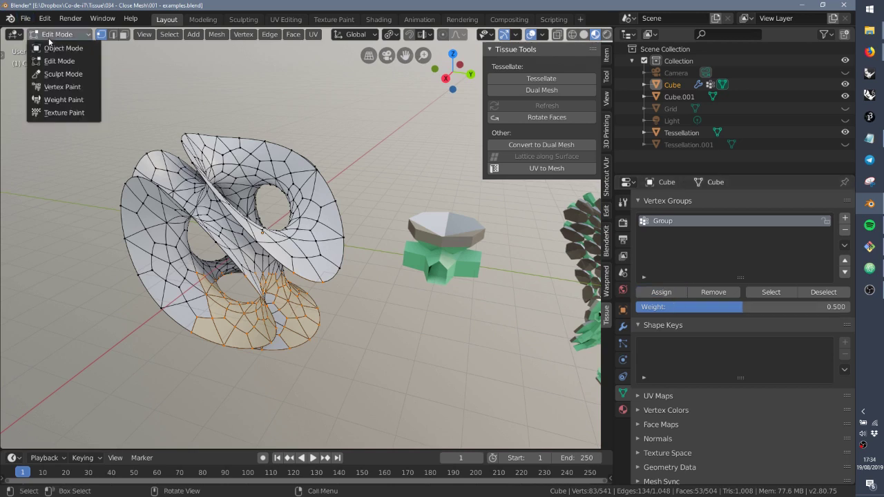
pyautogui.click(74, 99)
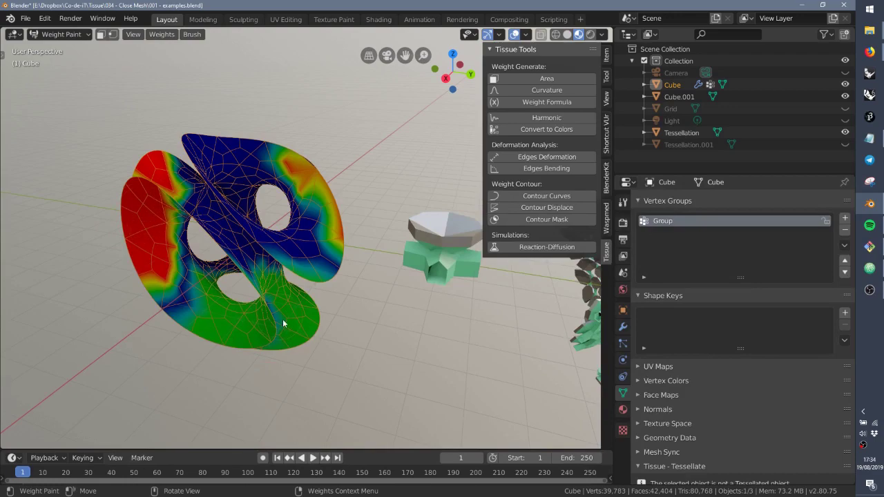
pyautogui.moveTo(300, 302)
pyautogui.mouseDown(button='middle')
pyautogui.moveTo(405, 282)
pyautogui.moveTo(286, 304)
pyautogui.moveTo(278, 276)
pyautogui.moveTo(186, 212)
pyautogui.moveTo(238, 225)
pyautogui.moveTo(231, 207)
pyautogui.mouseUp(button='middle')
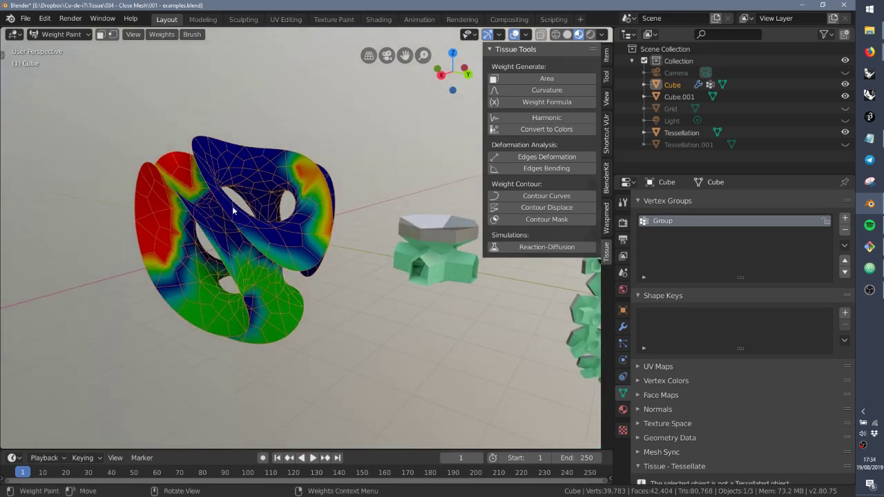
pyautogui.moveTo(232, 206); pyautogui.dragTo(261, 211, button='middle')
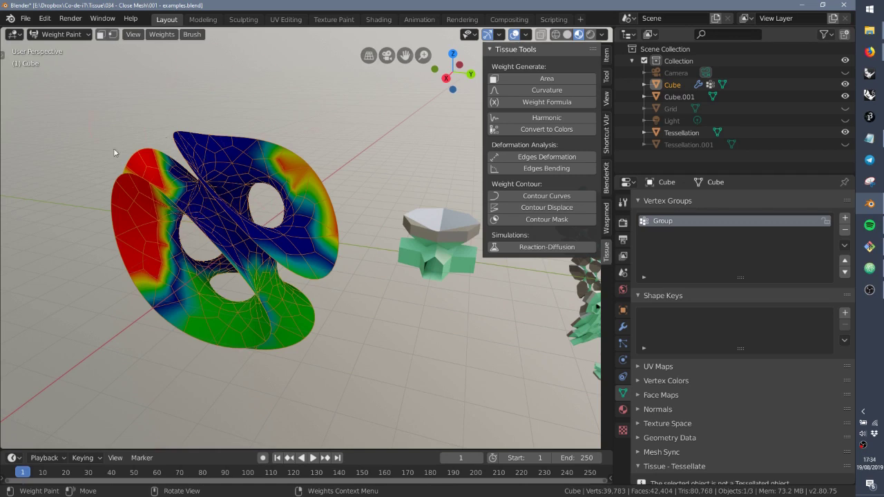
# Remove the base Cube's existing vertex group and generate new vertex weights with the Weight Formula rz
pyautogui.click(845, 231)
pyautogui.keyDown('shift'); pyautogui.moveTo(392, 209); pyautogui.dragTo(419, 129, button='middle'); pyautogui.keyUp('shift')
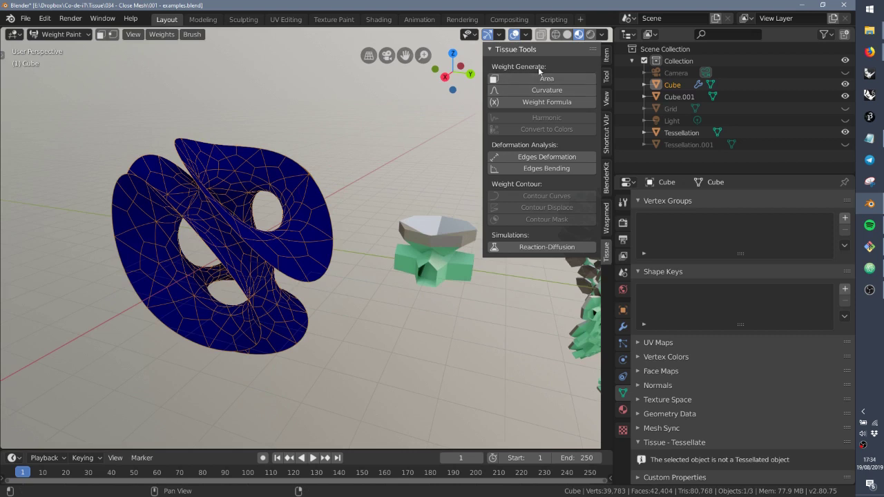
pyautogui.click(537, 104)
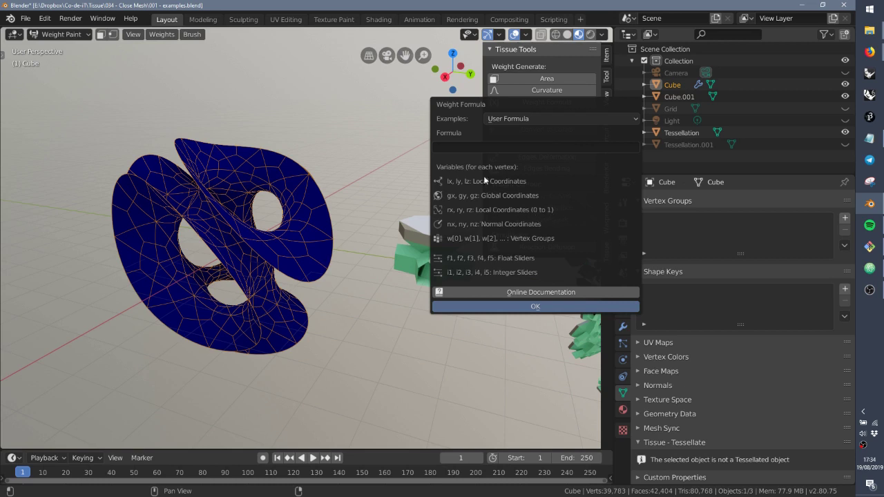
pyautogui.click(480, 148)
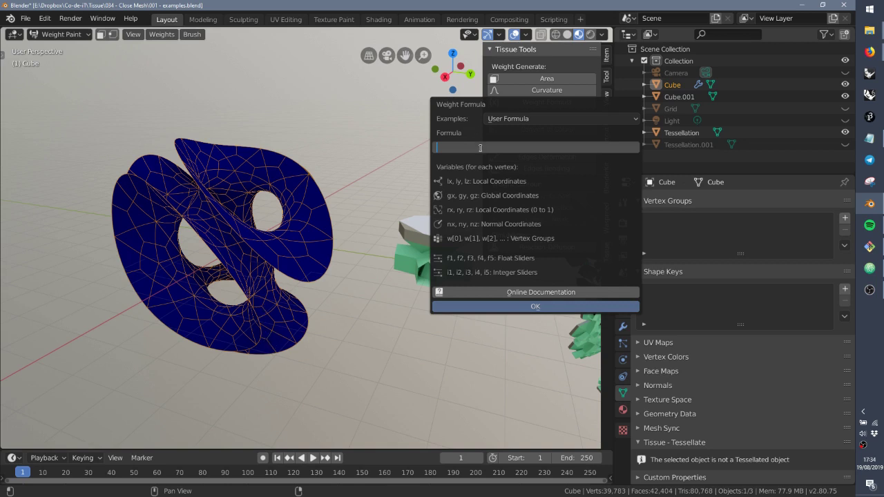
pyautogui.write('rz')
pyautogui.click(536, 306)
pyautogui.click(535, 306)
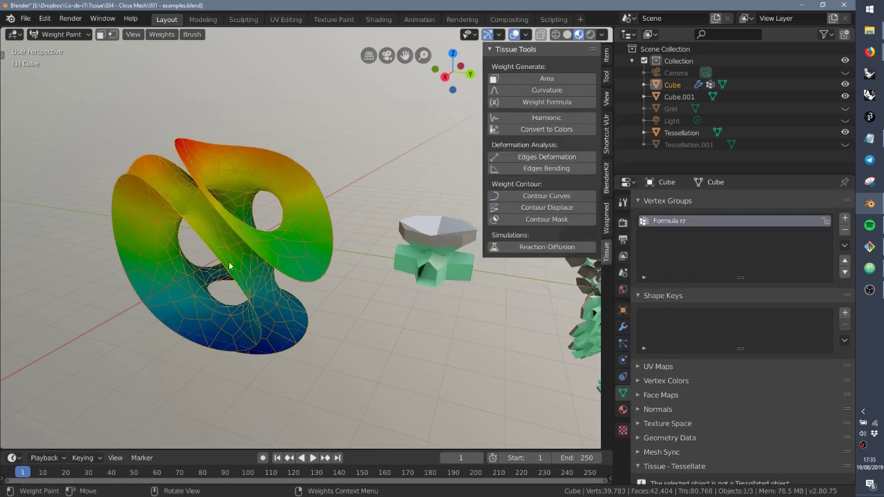
pyautogui.moveTo(228, 264)
pyautogui.mouseDown(button='middle')
pyautogui.moveTo(324, 252)
pyautogui.moveTo(251, 246)
pyautogui.moveTo(217, 155)
pyautogui.mouseUp(button='middle')
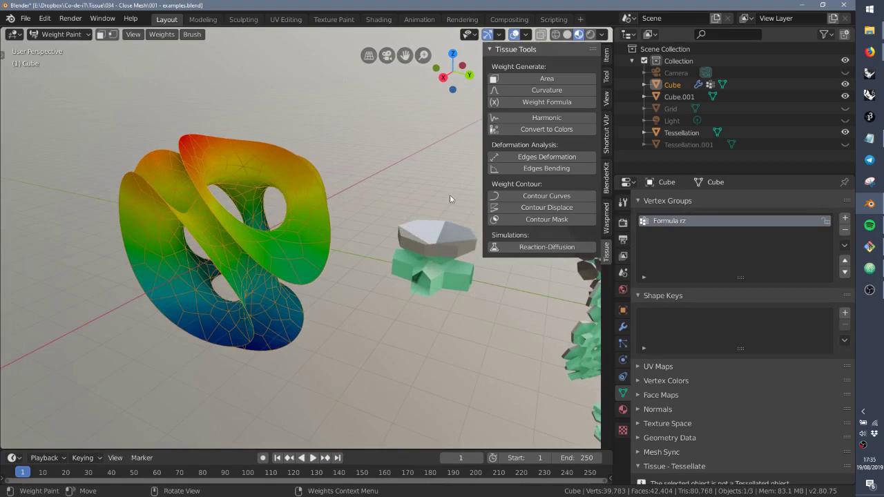
# Generate a second weight group on the base using the Weight Formula example sin(nz*i1)
pyautogui.click(542, 103)
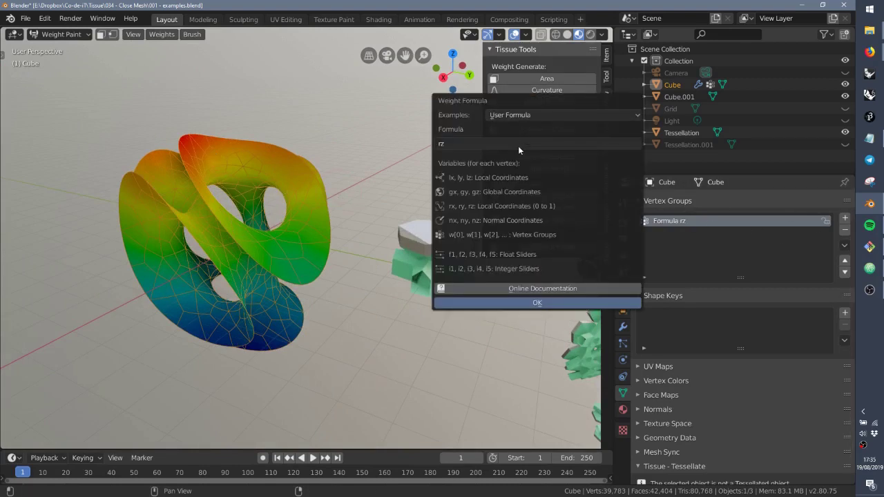
pyautogui.click(536, 113)
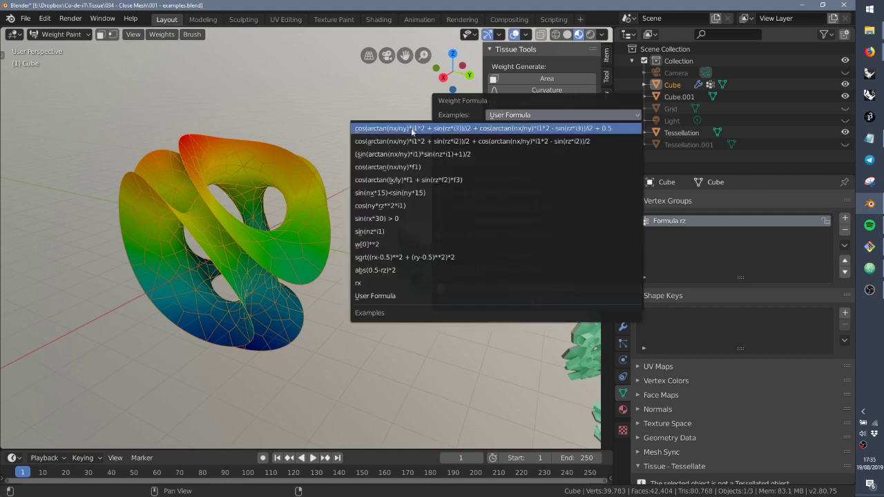
pyautogui.click(388, 234)
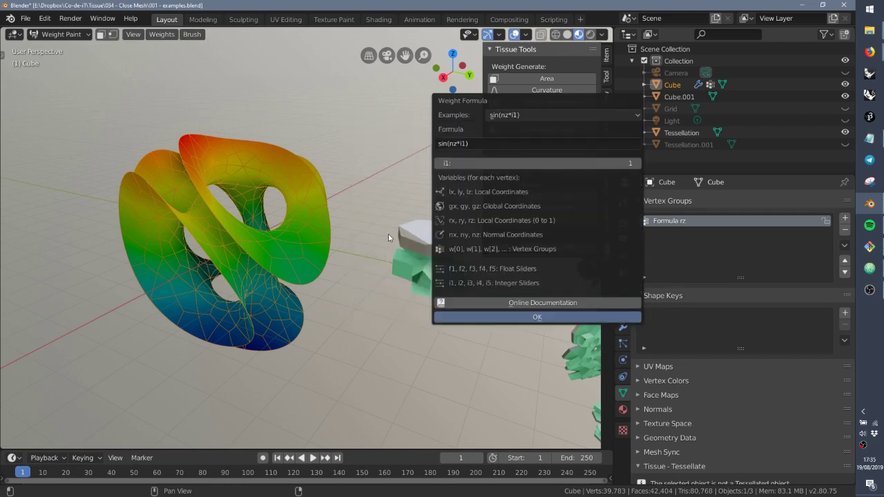
pyautogui.click(511, 316)
pyautogui.moveTo(220, 261)
pyautogui.mouseDown(button='middle')
pyautogui.moveTo(336, 244)
pyautogui.moveTo(207, 311)
pyautogui.moveTo(173, 346)
pyautogui.mouseUp(button='middle')
# Set the formula's i1 parameter to 5 and examine the resulting weight pattern around the surface
pyautogui.click(41, 439)
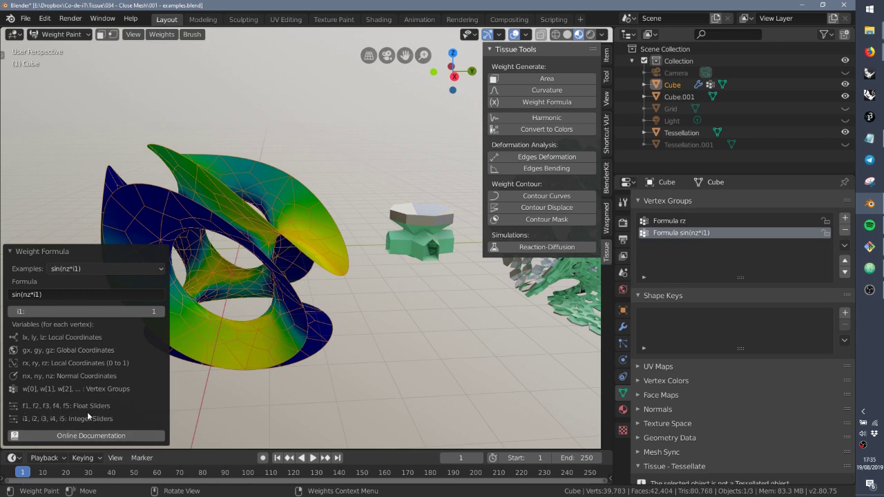
pyautogui.click(162, 315)
pyautogui.click(162, 314)
pyautogui.click(162, 315)
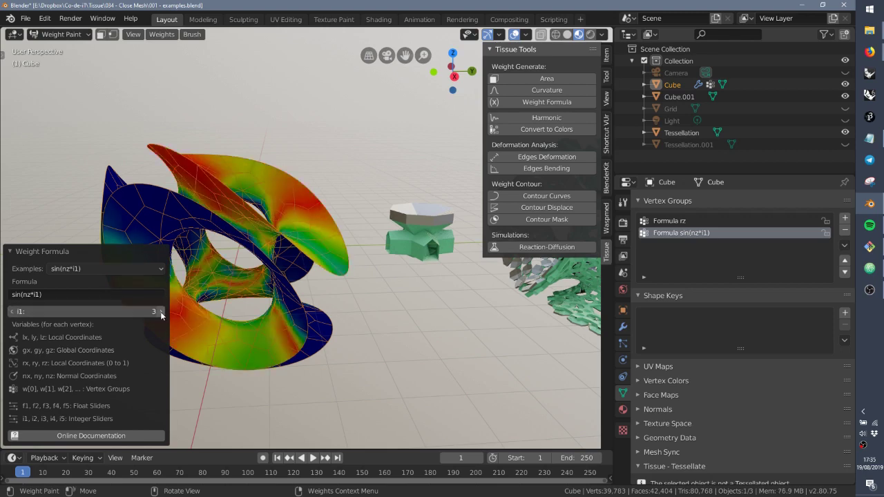
pyautogui.click(160, 311)
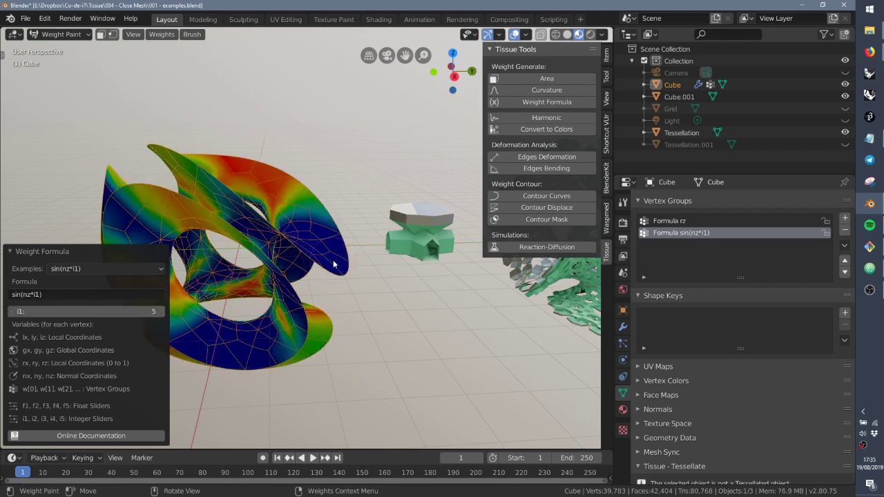
pyautogui.moveTo(387, 270); pyautogui.dragTo(225, 218, button='middle')
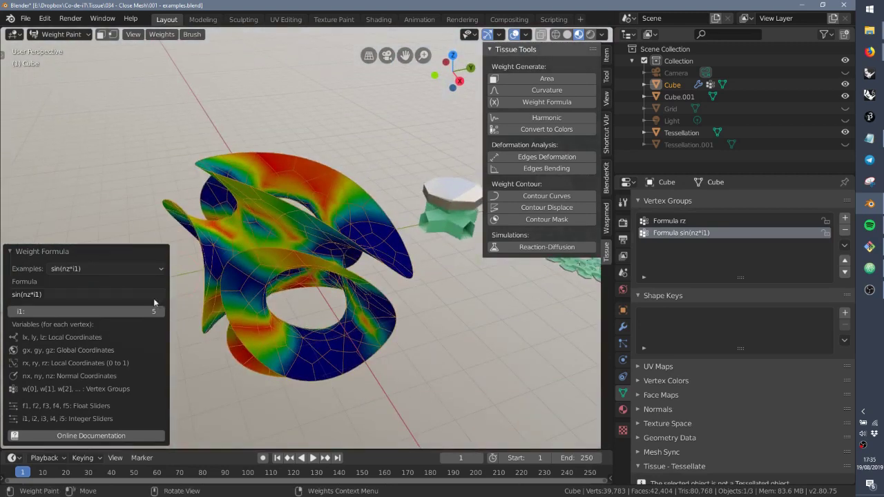
pyautogui.moveTo(280, 306); pyautogui.dragTo(266, 265, button='middle')
pyautogui.moveTo(210, 246); pyautogui.dragTo(215, 218, button='middle')
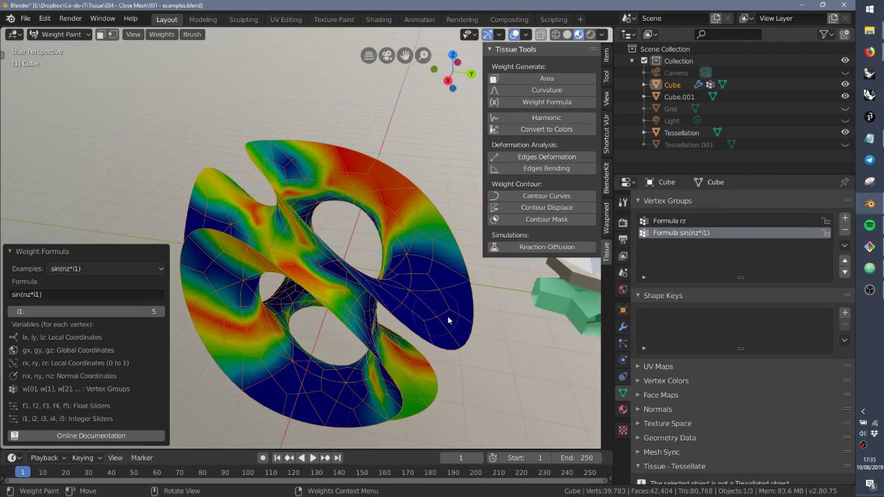
pyautogui.moveTo(362, 315); pyautogui.dragTo(324, 290, button='middle')
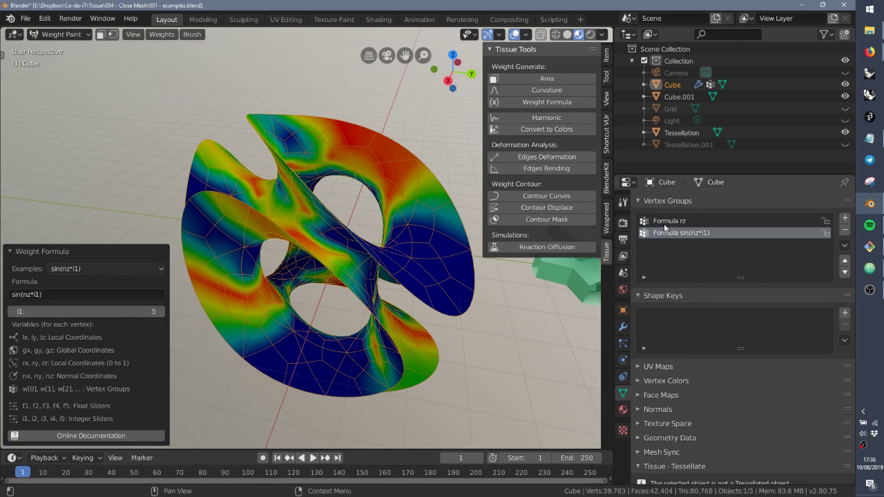
pyautogui.click(11, 255)
# Return the base Cube to Object Mode and rename its Formula rz vertex group to A
pyautogui.moveTo(312, 316); pyautogui.dragTo(249, 304, button='middle')
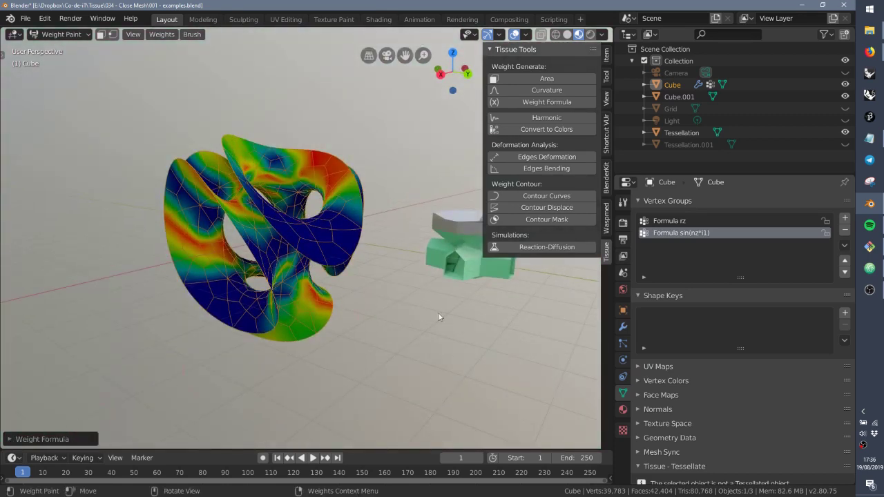
pyautogui.moveTo(428, 325); pyautogui.dragTo(1, 387, button='middle')
pyautogui.click(54, 34)
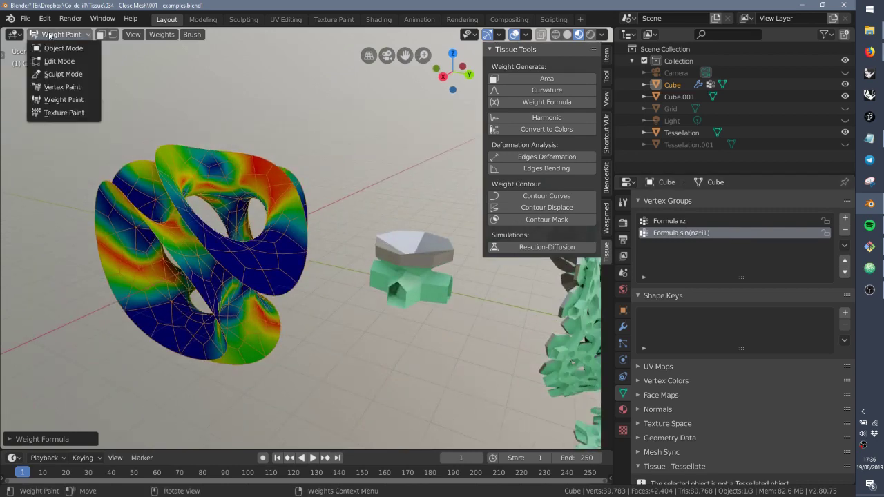
pyautogui.click(50, 48)
pyautogui.moveTo(162, 127); pyautogui.dragTo(328, 230, button='middle')
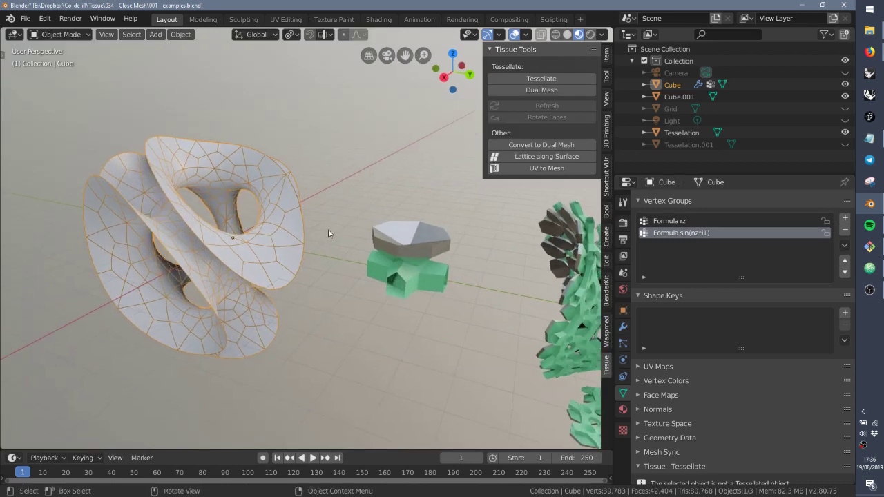
pyautogui.doubleClick(684, 221)
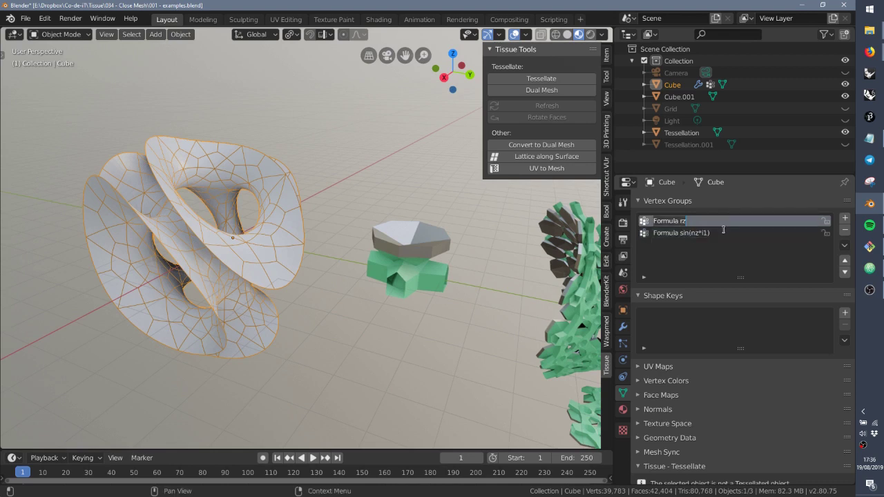
pyautogui.write('A')
pyautogui.press('Return')
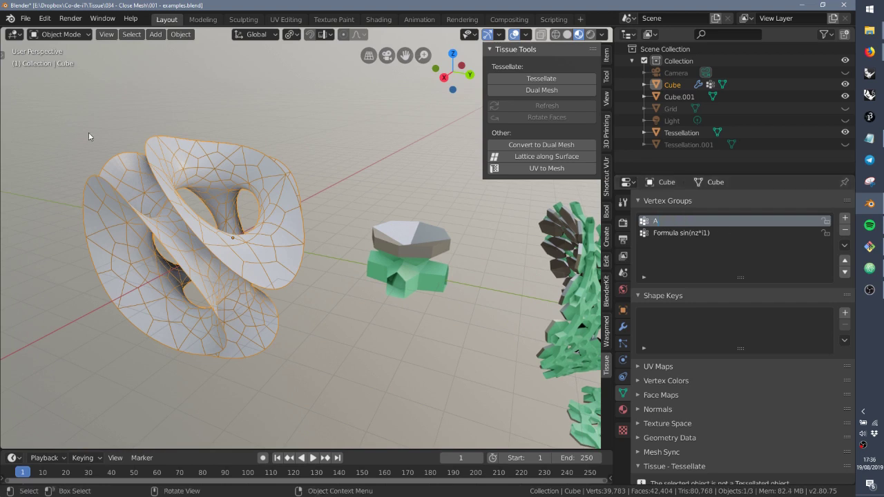
# Select the Tessellation object and enable Map Vertex Group in its advanced tessellation settings
pyautogui.moveTo(272, 226); pyautogui.dragTo(254, 223, button='middle')
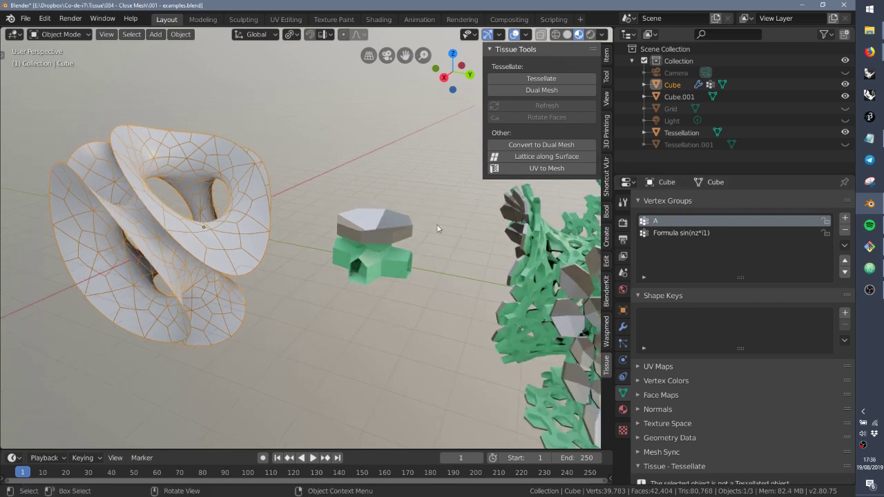
pyautogui.moveTo(403, 233); pyautogui.dragTo(382, 230, button='middle')
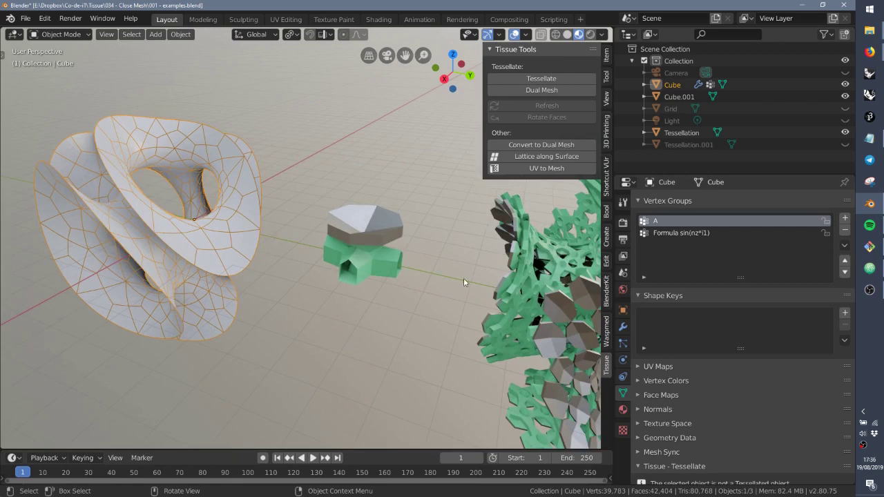
pyautogui.scroll(-3, 518, 279)
pyautogui.click(519, 279)
pyautogui.moveTo(518, 278); pyautogui.dragTo(396, 258, button='middle')
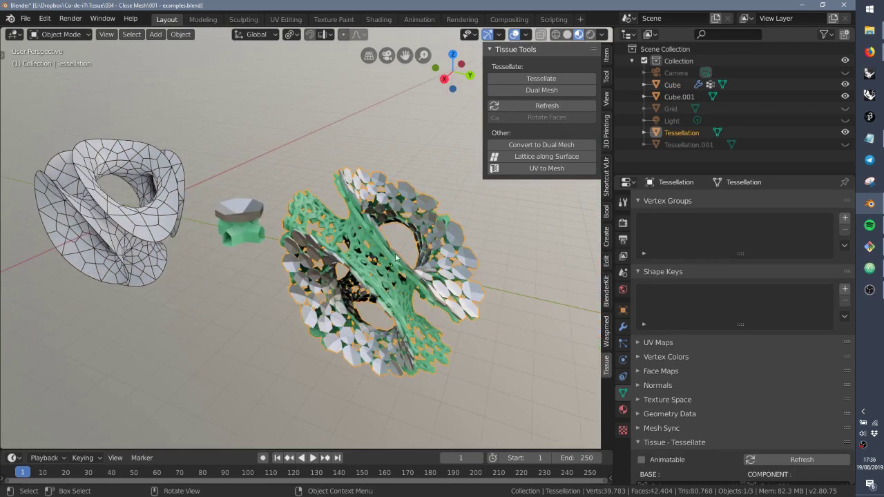
pyautogui.scroll(-8, 742, 389)
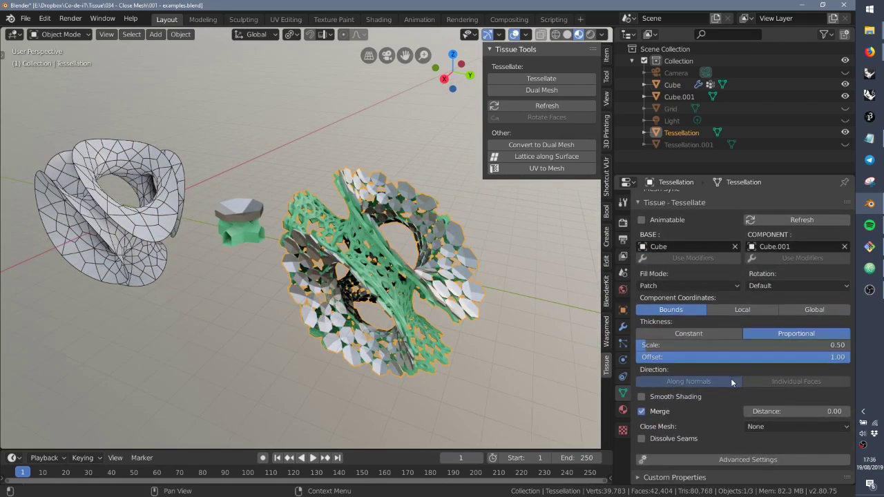
pyautogui.click(739, 460)
pyautogui.scroll(-4, 735, 450)
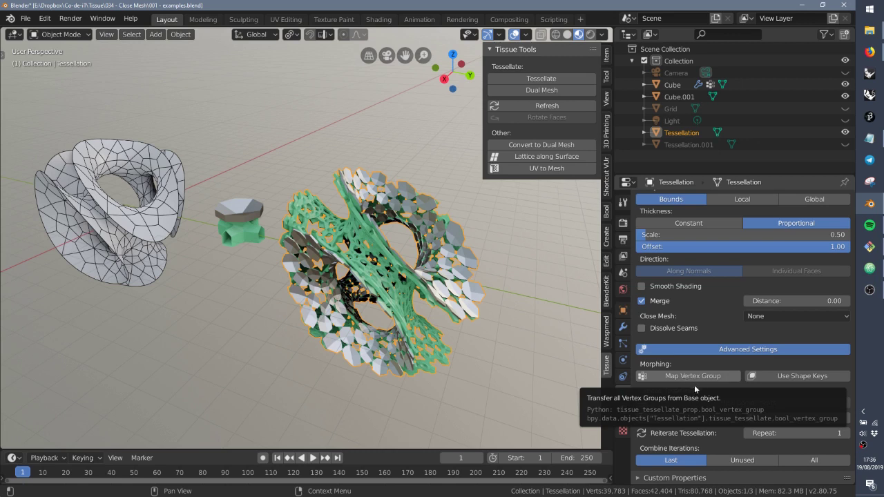
pyautogui.click(690, 375)
pyautogui.scroll(1, 689, 377)
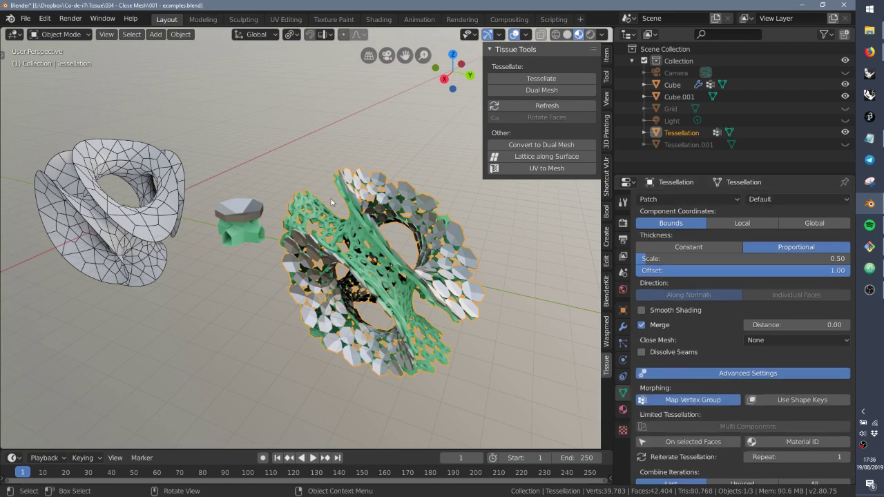
# Switch the Tessellation to Weight Paint mode and examine the sin(nz*i1) weights transferred from the base
pyautogui.click(355, 188)
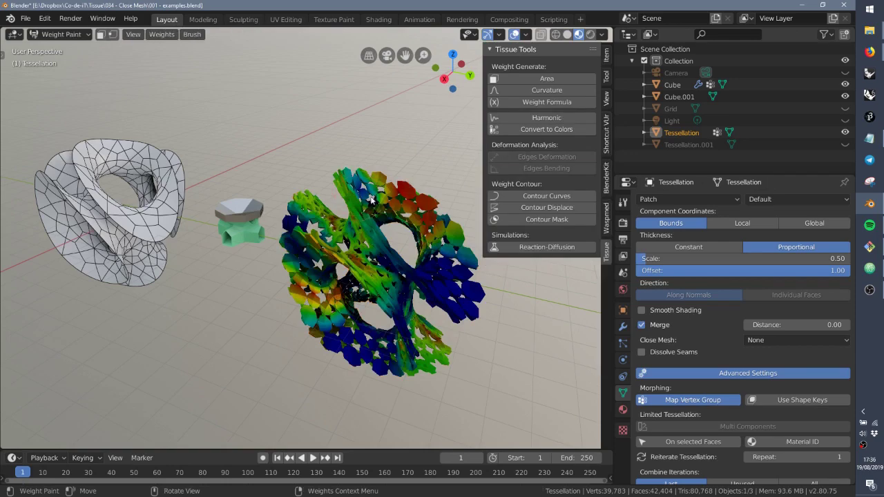
pyautogui.moveTo(354, 188)
pyautogui.mouseDown(button='middle')
pyautogui.moveTo(342, 215)
pyautogui.moveTo(332, 180)
pyautogui.mouseUp(button='middle')
pyautogui.scroll(5, 345, 208)
pyautogui.scroll(-3, 342, 215)
pyautogui.scroll(15, 705, 281)
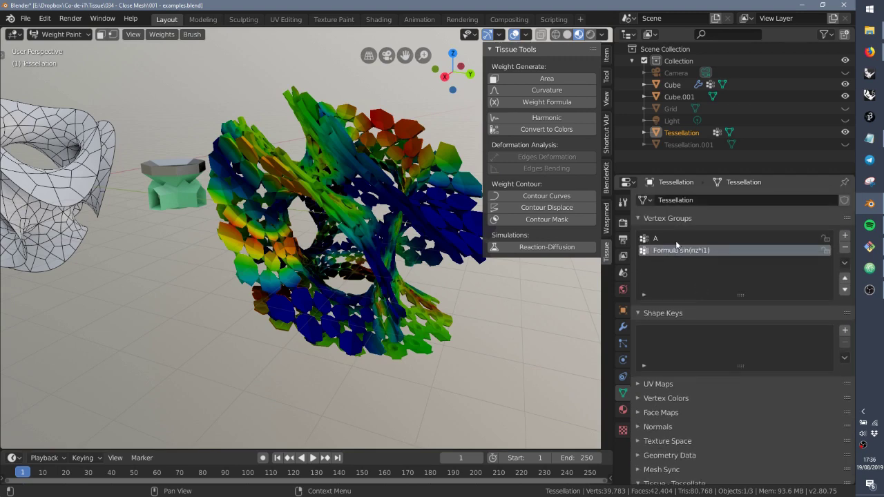
# Display vertex group A on the Tessellation and compare its weights with the base surface
pyautogui.click(676, 238)
pyautogui.scroll(-4, 357, 247)
pyautogui.moveTo(357, 247); pyautogui.dragTo(357, 248, button='middle')
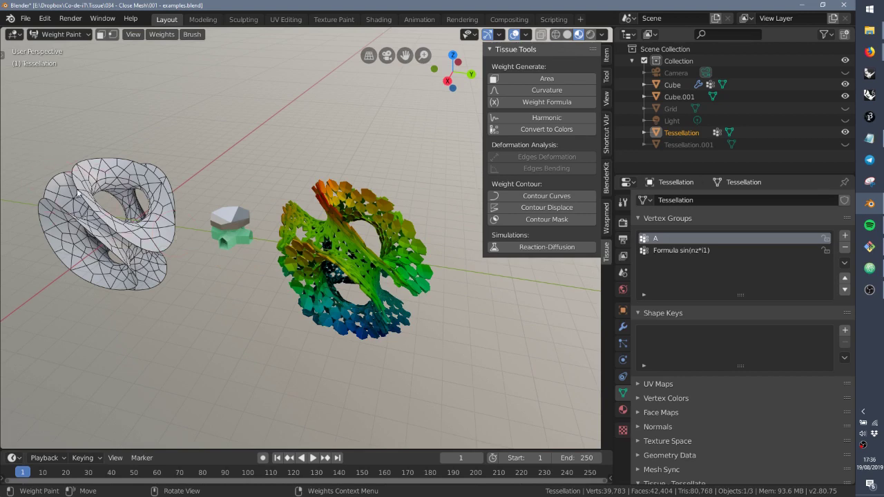
pyautogui.scroll(1, 319, 236)
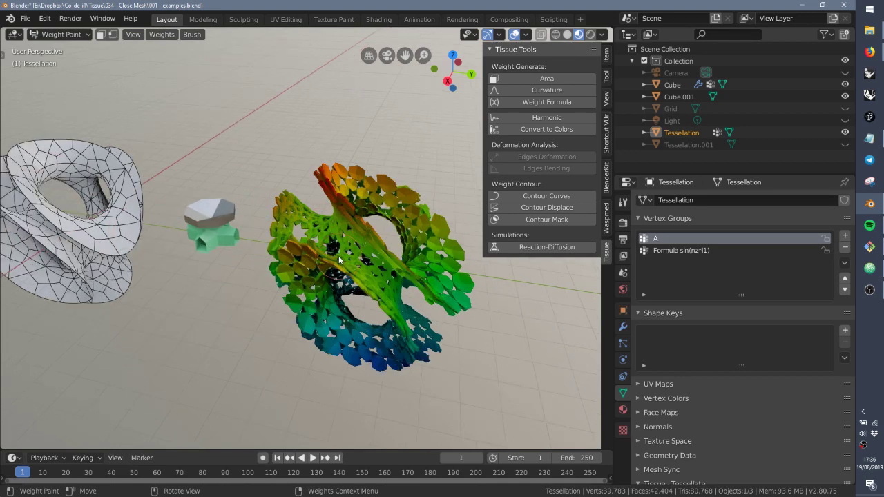
pyautogui.moveTo(320, 236); pyautogui.dragTo(319, 238, button='middle')
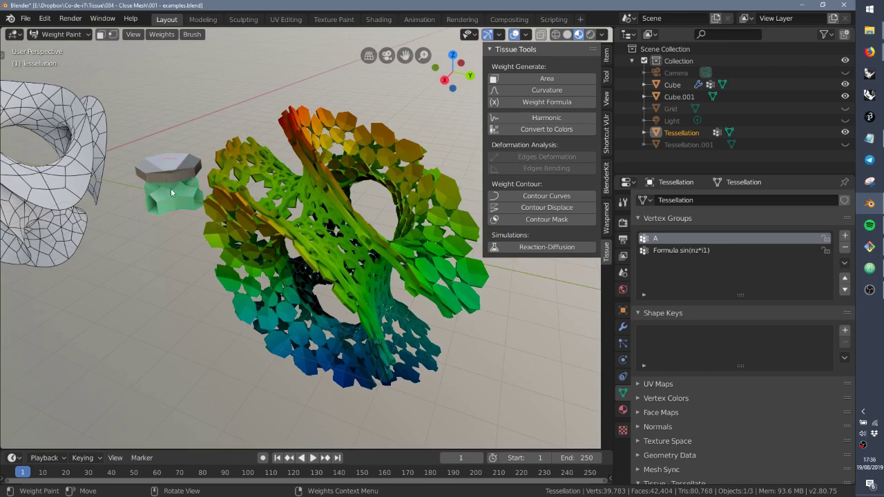
# Back in Object Mode, add a Basis shape key and a second relative shape key to the component Cube.001
pyautogui.hotkey('ctrl', 'Tab')
pyautogui.click(209, 230)
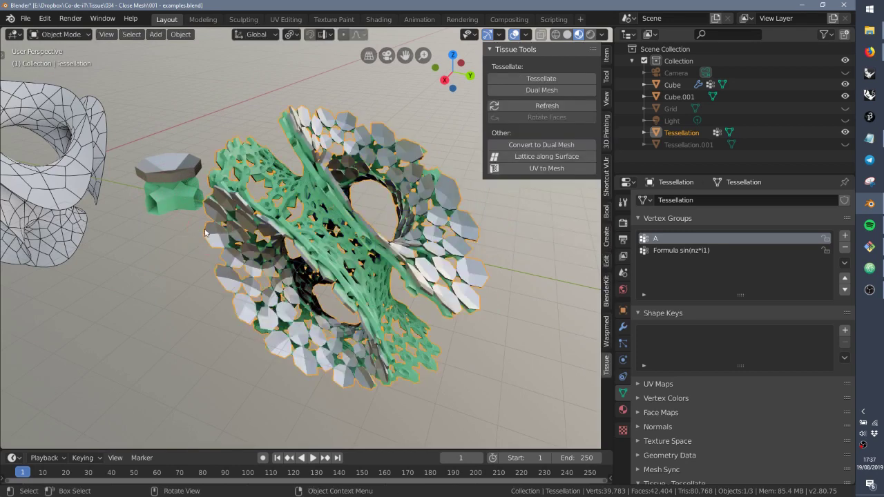
pyautogui.click(168, 192)
pyautogui.scroll(3, 177, 200)
pyautogui.keyDown('shift'); pyautogui.moveTo(185, 208); pyautogui.dragTo(397, 254, button='middle'); pyautogui.keyUp('shift')
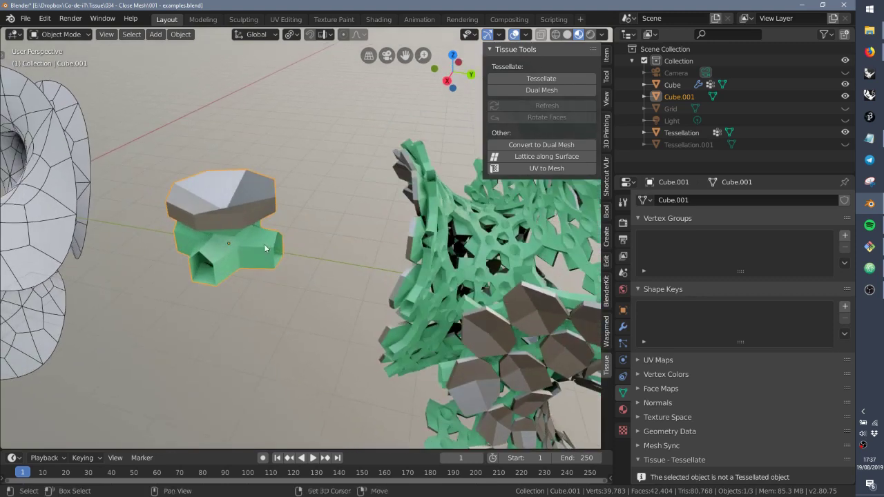
pyautogui.click(845, 306)
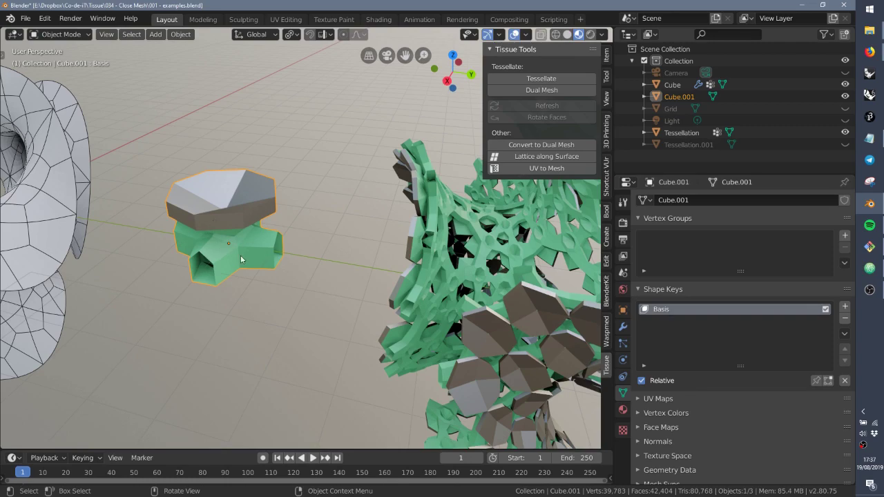
pyautogui.moveTo(240, 260)
pyautogui.mouseDown(button='middle')
pyautogui.moveTo(206, 211)
pyautogui.moveTo(241, 281)
pyautogui.moveTo(235, 272)
pyautogui.mouseUp(button='middle')
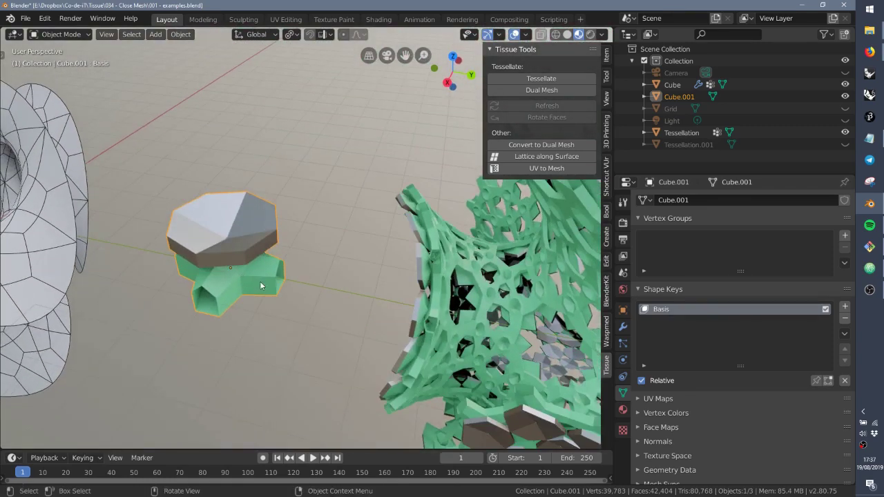
pyautogui.click(845, 309)
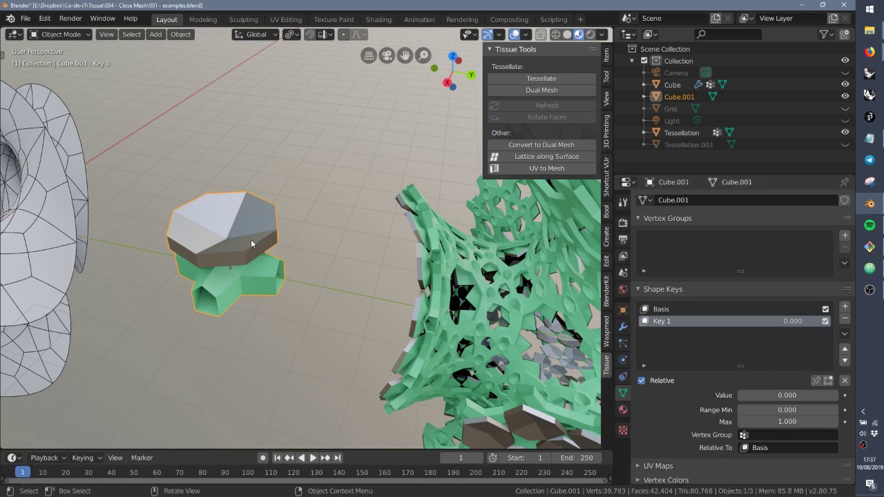
# In Edit Mode with Key 1 active, scale the cap's side face loop on Cube.001 down to a small ring and return to Object Mode
pyautogui.moveTo(252, 243); pyautogui.dragTo(300, 234, button='middle')
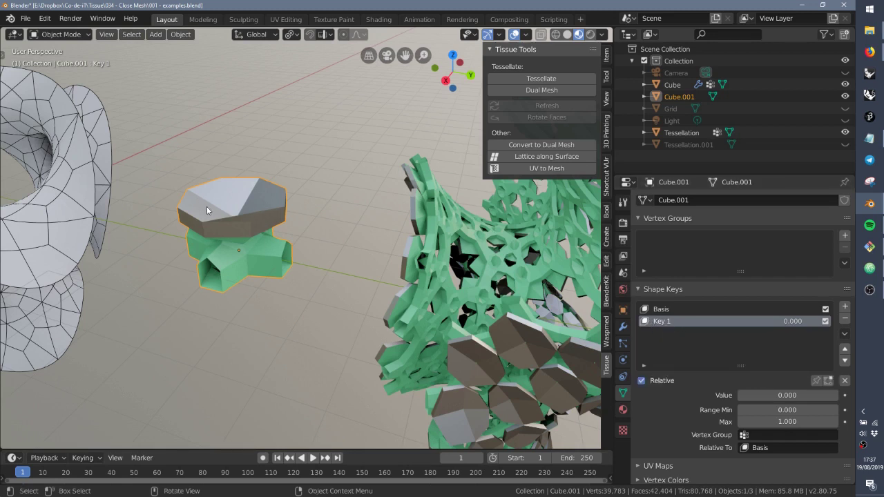
pyautogui.keyDown('shift'); pyautogui.moveTo(207, 205); pyautogui.dragTo(228, 221, button='middle'); pyautogui.keyUp('shift')
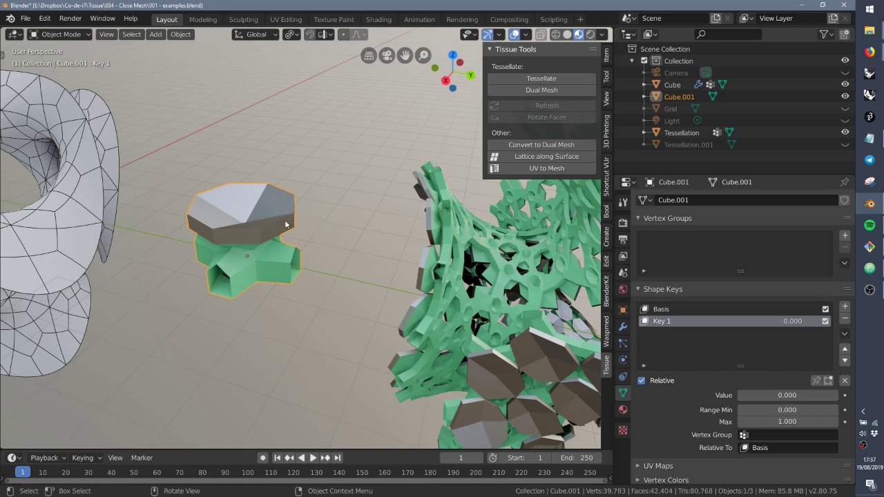
pyautogui.moveTo(259, 226); pyautogui.dragTo(264, 220, button='middle')
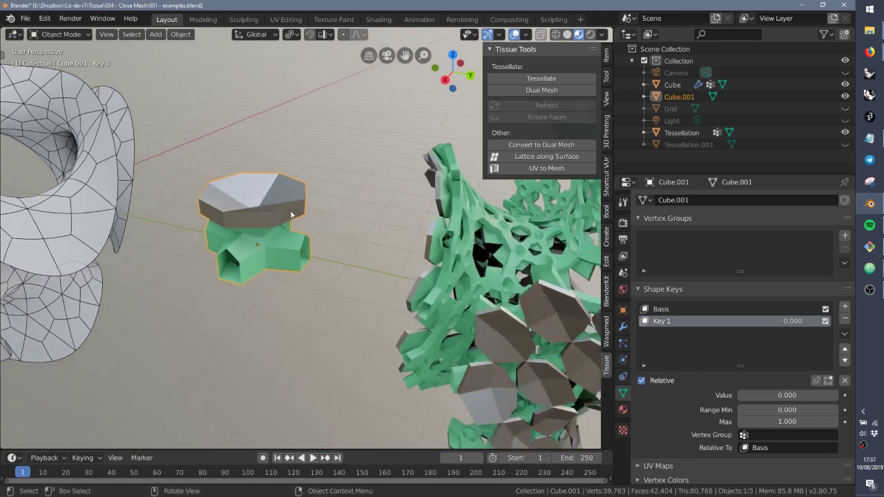
pyautogui.press('Tab')
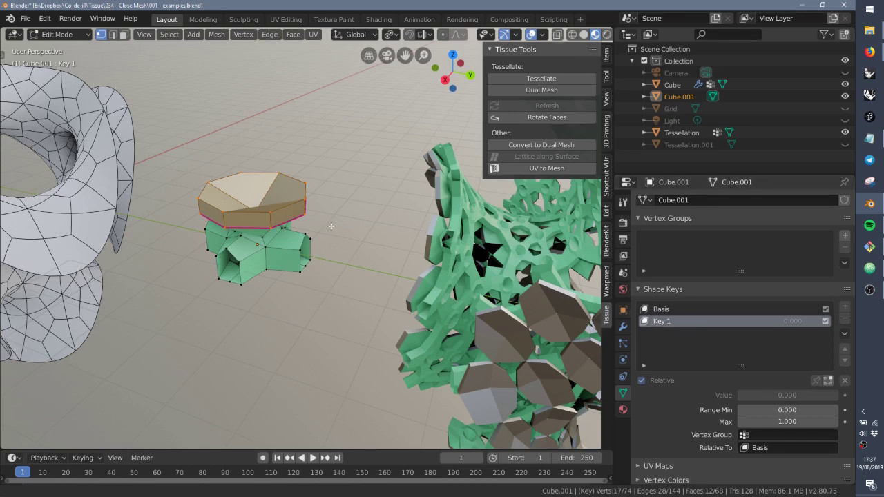
pyautogui.moveTo(322, 218); pyautogui.dragTo(325, 226, button='middle')
pyautogui.press('3')
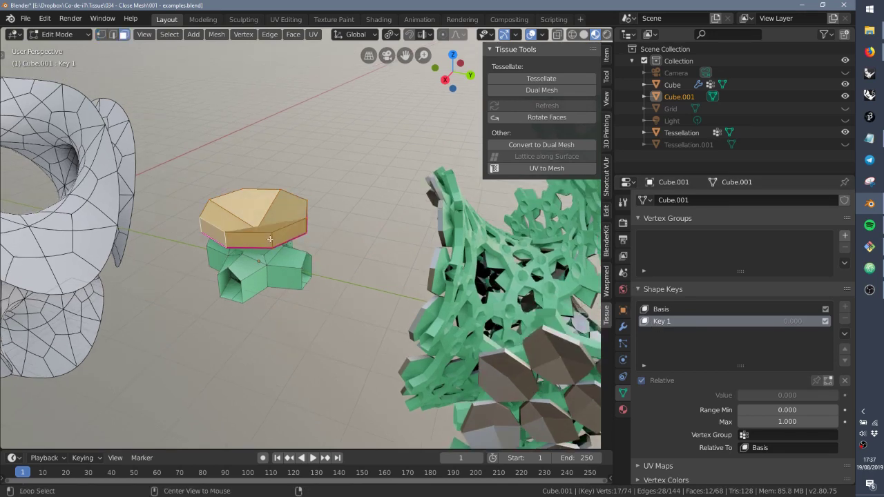
pyautogui.keyDown('alt'); pyautogui.click(271, 239); pyautogui.keyUp('alt')
pyautogui.moveTo(271, 239); pyautogui.dragTo(325, 275, button='middle')
pyautogui.press('s')
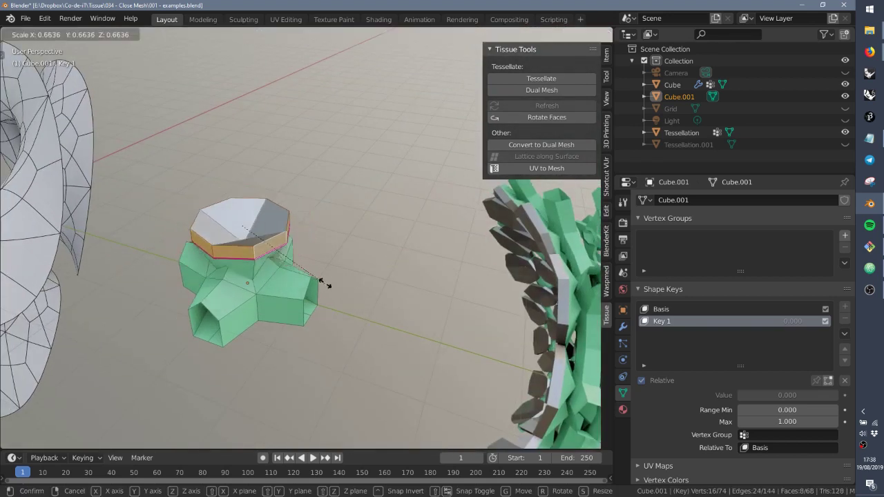
pyautogui.click(268, 234)
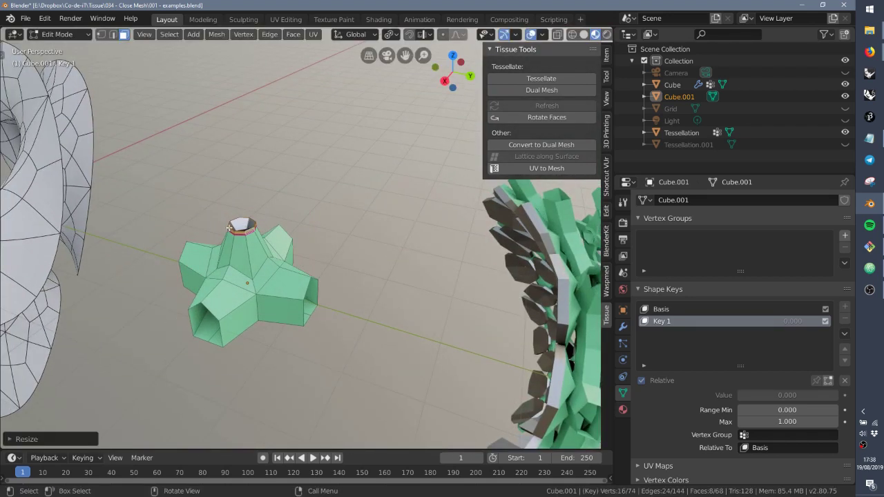
pyautogui.press('Tab')
# Preview the component's morph by raising Key 1 to 1.000, toggling it off and on, and returning its value to 0.000
pyautogui.moveTo(245, 236); pyautogui.dragTo(282, 241, button='middle')
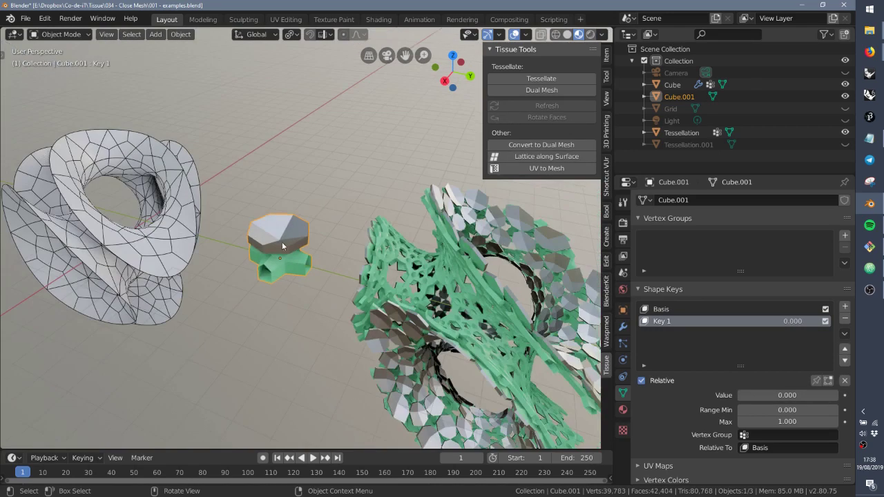
pyautogui.scroll(2, 290, 246)
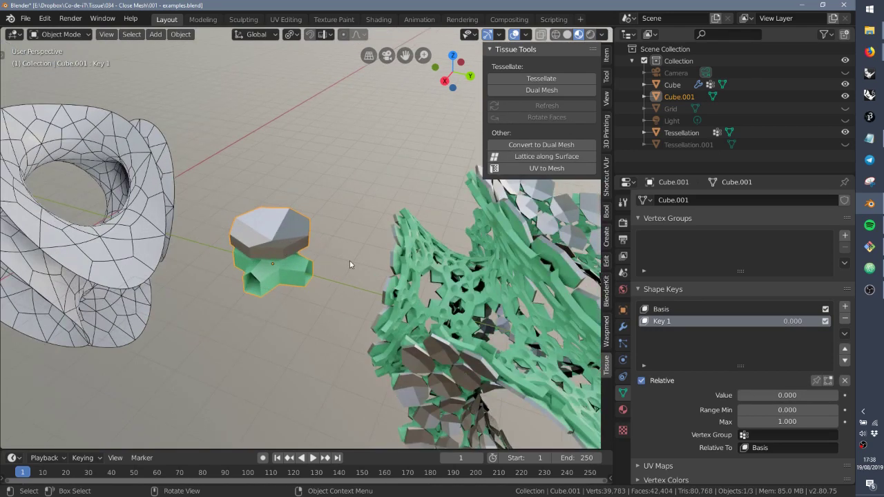
pyautogui.keyDown('shift'); pyautogui.moveTo(384, 247); pyautogui.dragTo(366, 241, button='middle'); pyautogui.keyUp('shift')
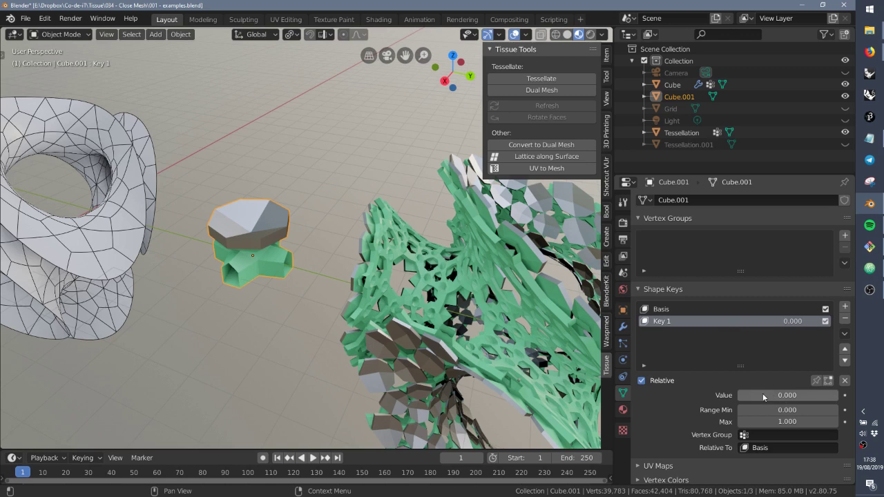
pyautogui.moveTo(758, 396); pyautogui.dragTo(839, 395)
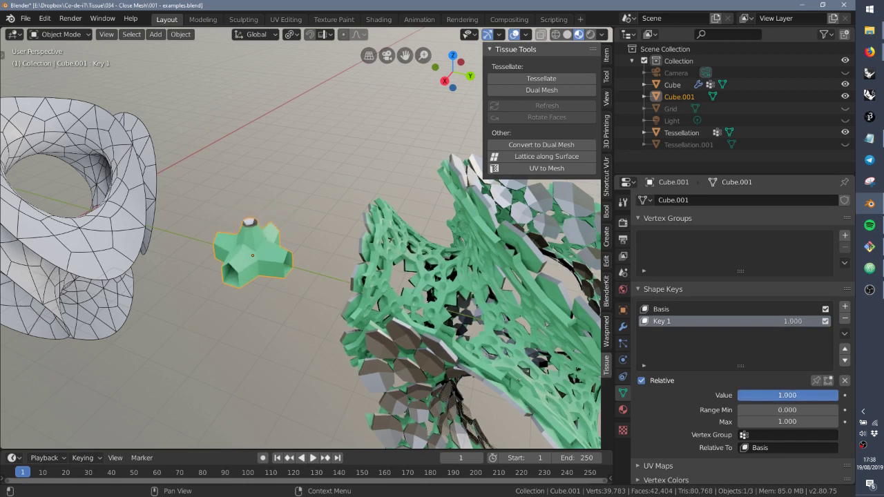
pyautogui.click(827, 322)
pyautogui.click(827, 322)
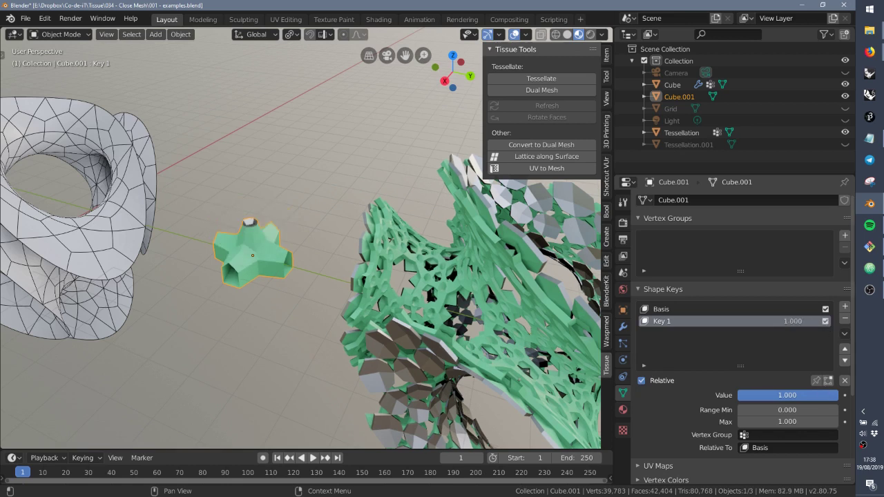
pyautogui.moveTo(839, 395); pyautogui.dragTo(740, 396)
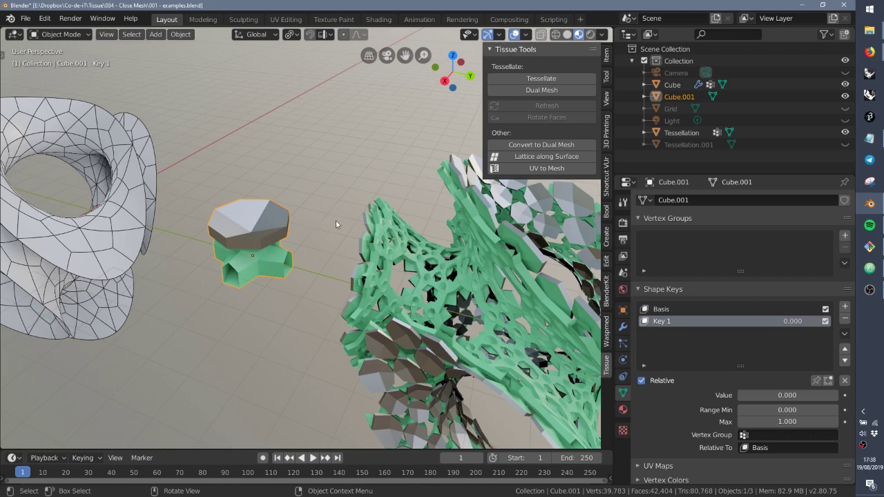
# Select the Tessellation object and enable Use Shape Keys in its morphing settings
pyautogui.moveTo(442, 276); pyautogui.dragTo(562, 267, button='middle')
pyautogui.click(309, 231)
pyautogui.scroll(-10, 702, 359)
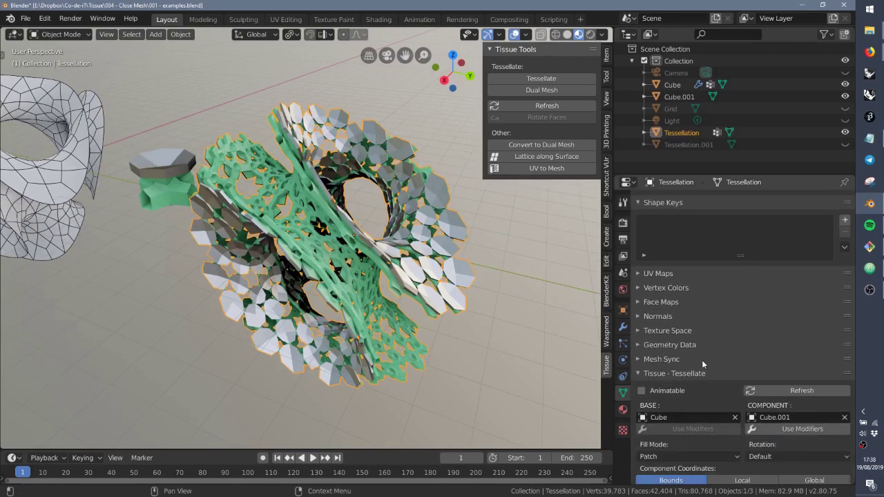
pyautogui.scroll(-4, 712, 362)
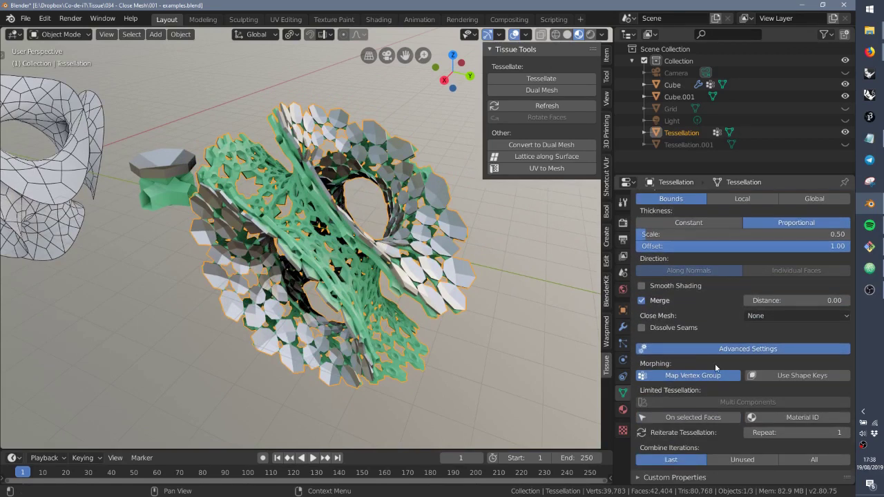
pyautogui.click(788, 375)
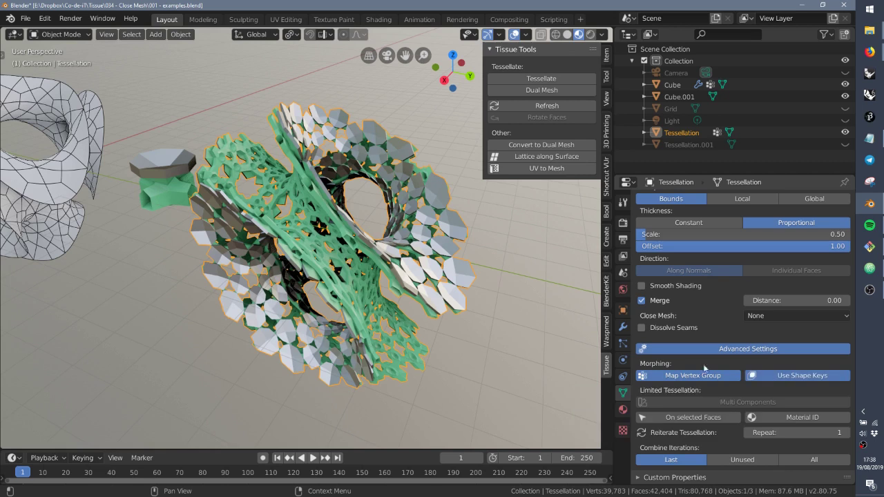
# Set the value of shape key Key 1 on the Tessellation to 1.000
pyautogui.scroll(15, 728, 350)
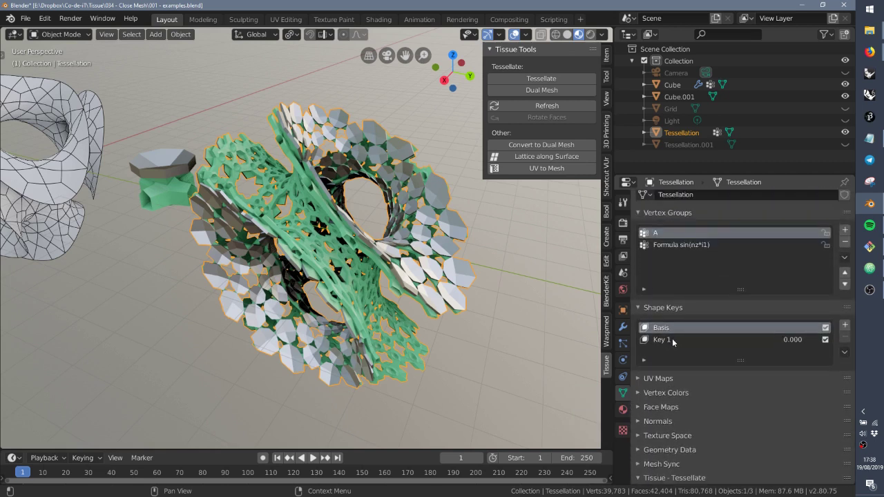
pyautogui.click(667, 339)
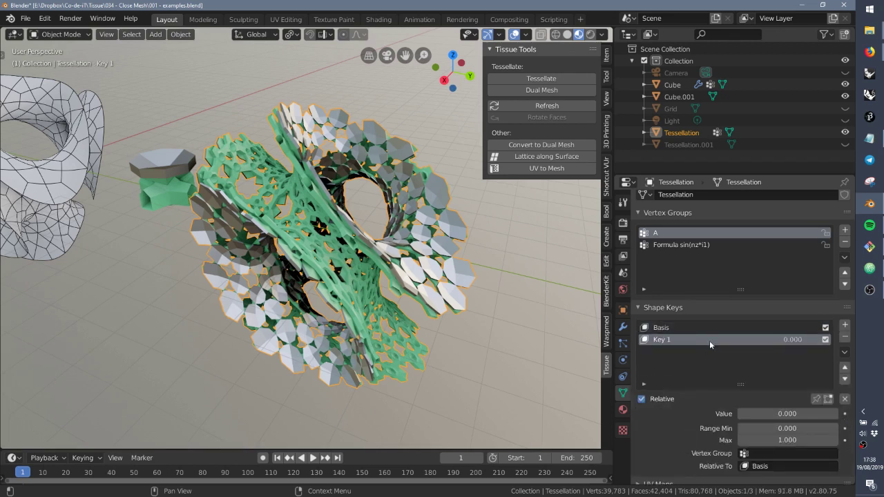
pyautogui.moveTo(756, 415); pyautogui.dragTo(857, 414)
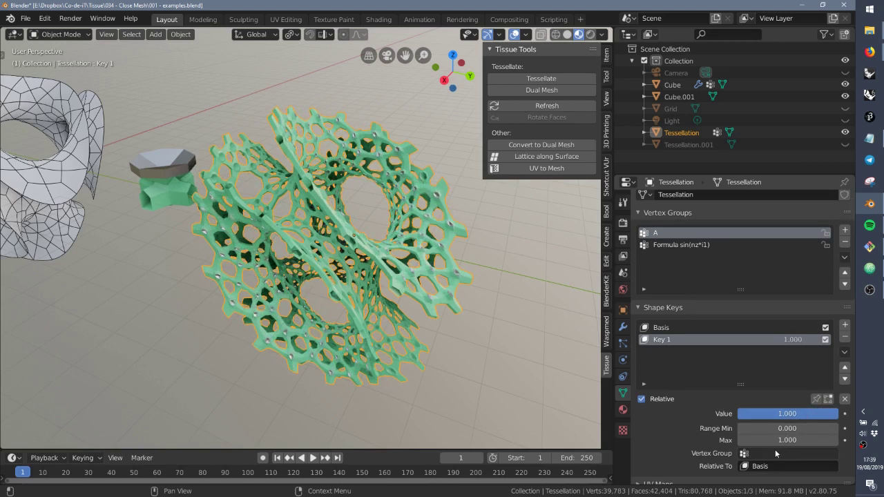
# Restrict the Tessellation's Key 1 to vertex group A and inspect the graded morph across the surface
pyautogui.click(759, 454)
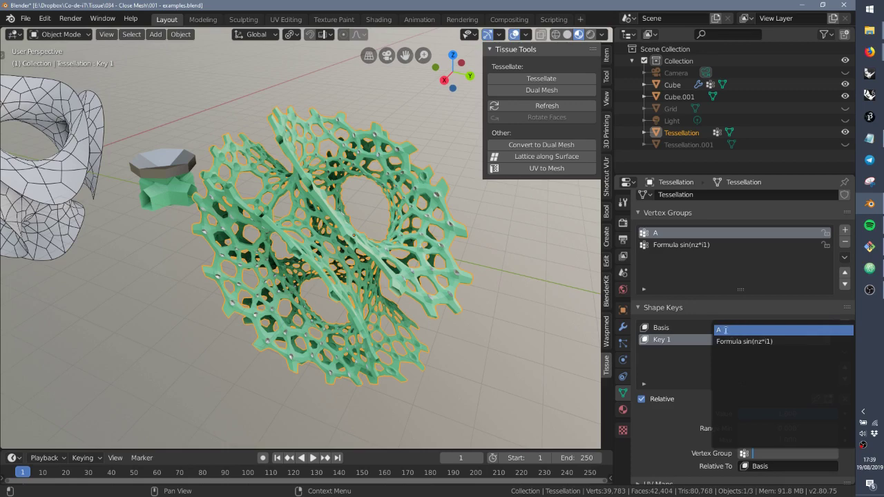
pyautogui.click(728, 330)
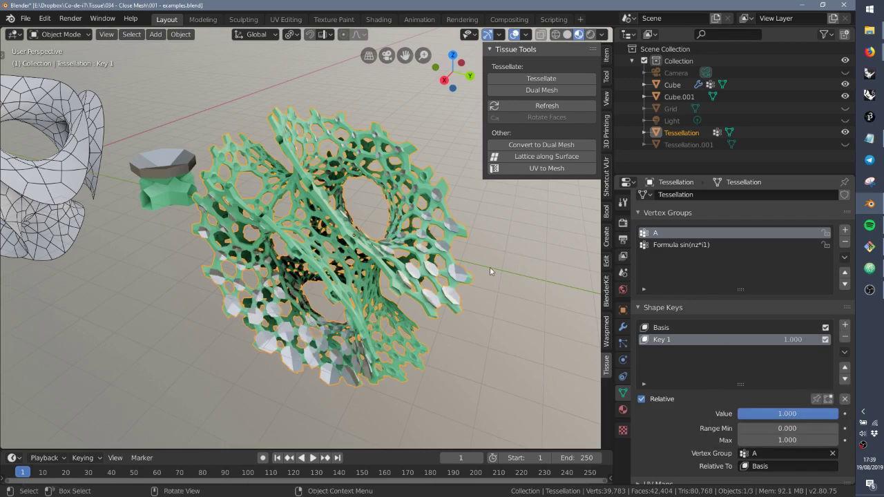
pyautogui.moveTo(489, 267); pyautogui.dragTo(393, 294, button='middle')
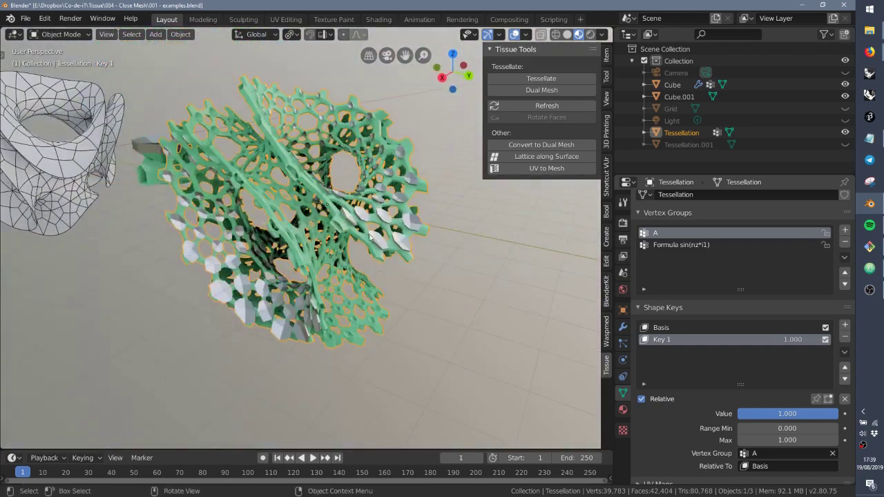
pyautogui.moveTo(372, 239)
pyautogui.mouseDown(button='middle')
pyautogui.moveTo(370, 282)
pyautogui.moveTo(368, 254)
pyautogui.mouseUp(button='middle')
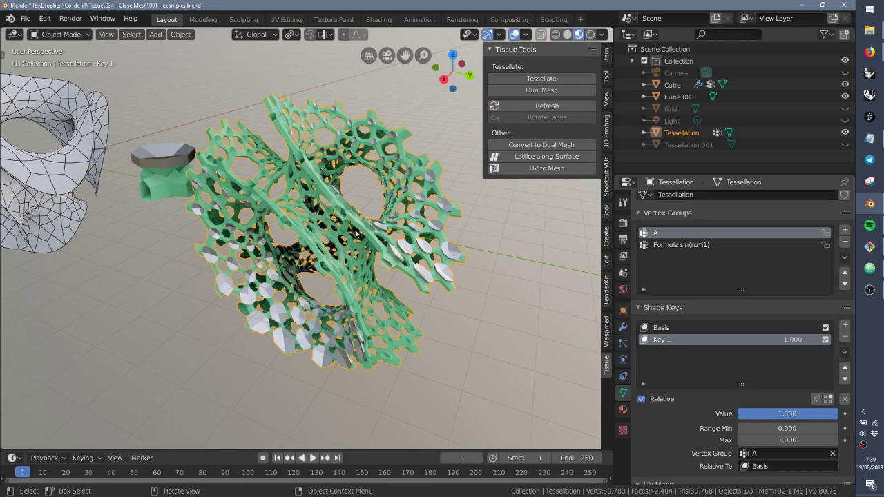
pyautogui.moveTo(257, 203); pyautogui.dragTo(311, 207, button='middle')
pyautogui.scroll(-2, 317, 206)
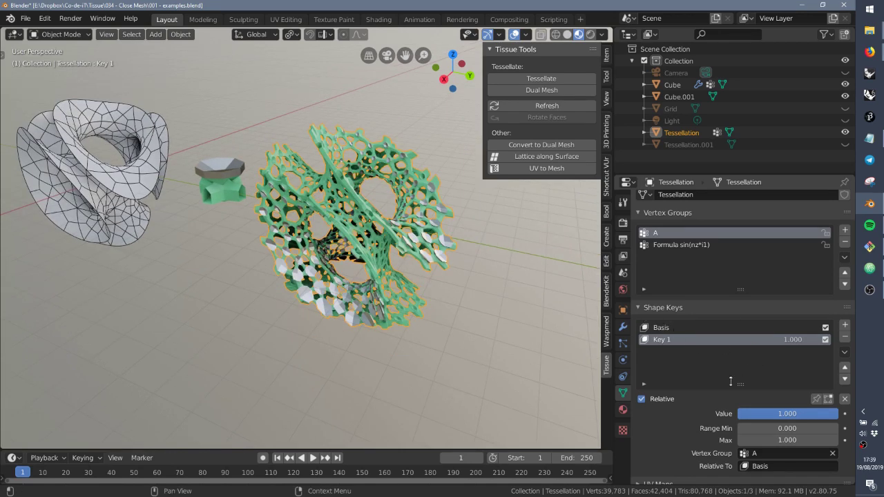
# Select the base object Cube, frame it in the view and switch it to Weight Paint mode
pyautogui.moveTo(318, 195); pyautogui.dragTo(253, 199, button='middle')
pyautogui.click(225, 200)
pyautogui.press('KP_Decimal')
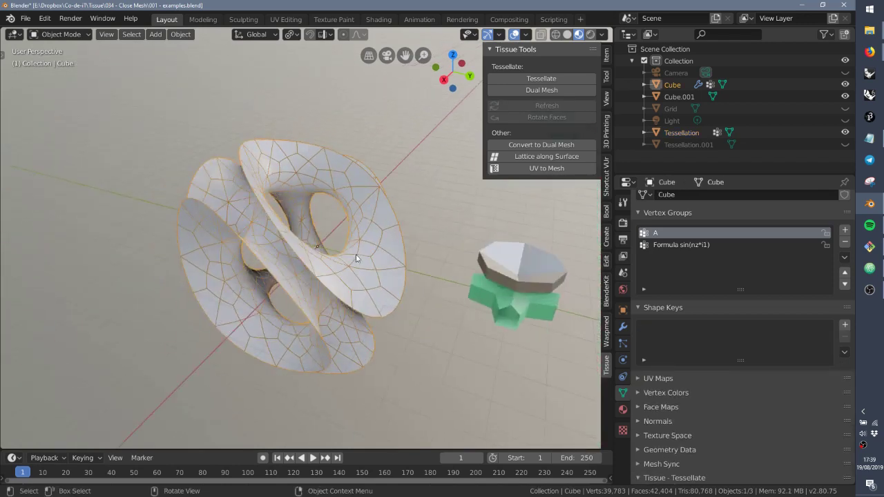
pyautogui.hotkey('ctrl', 'Tab')
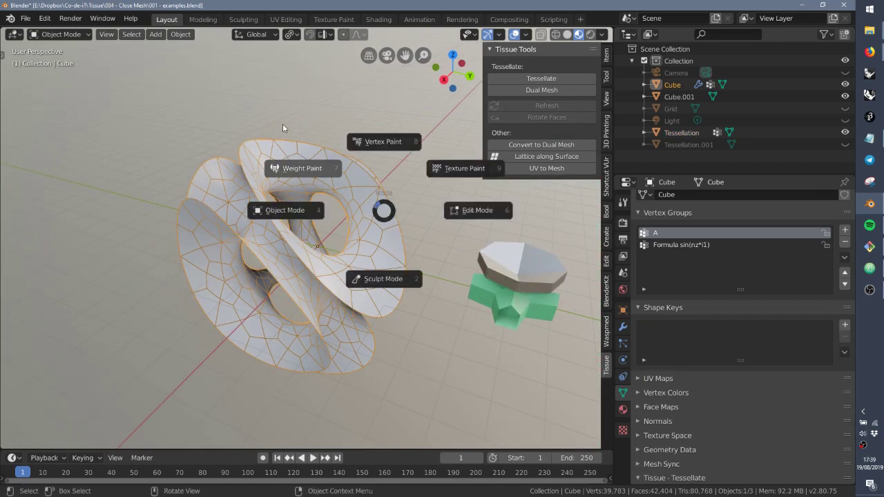
pyautogui.click(283, 124)
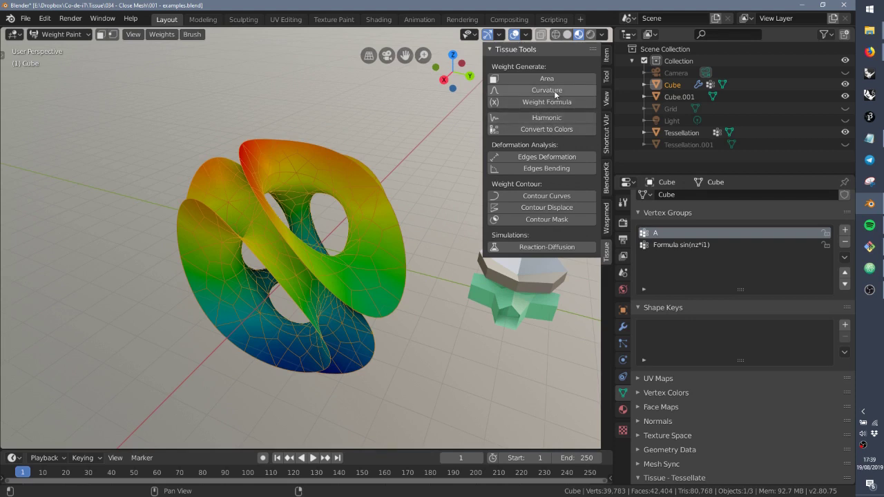
# Generate a new vertex group on the base with the Weight Formula rx
pyautogui.click(532, 102)
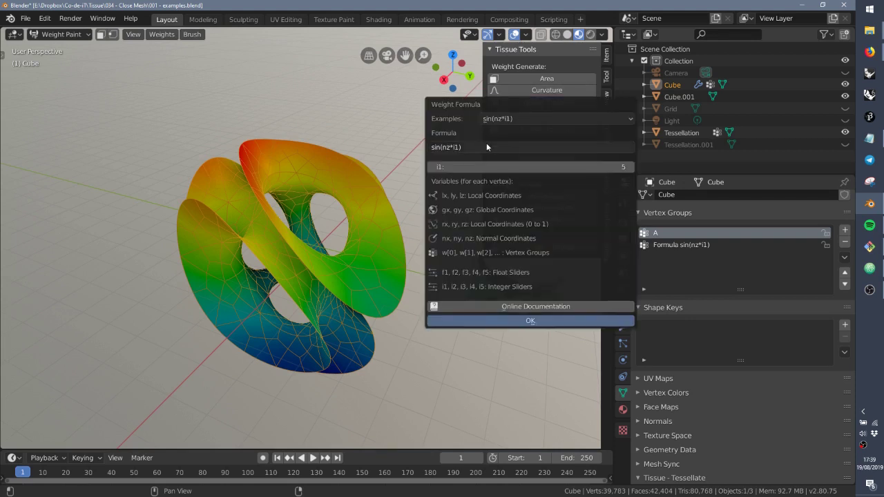
pyautogui.click(486, 145)
pyautogui.write('r')
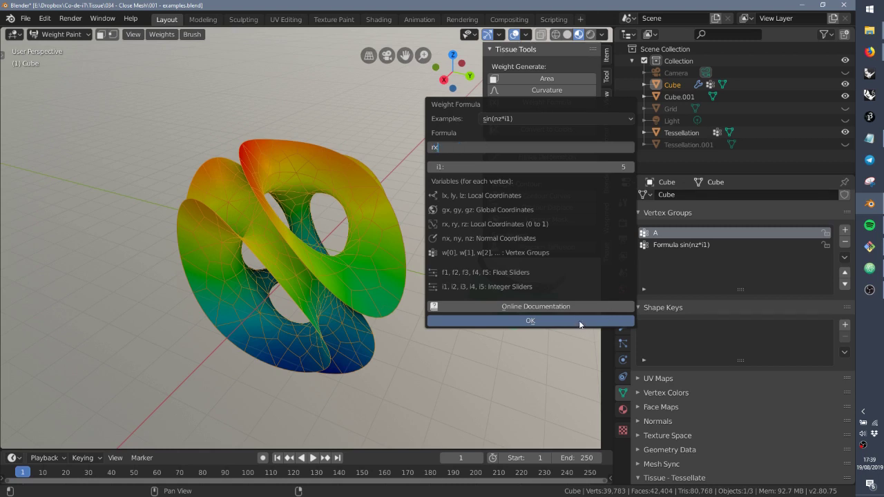
pyautogui.write('x')
pyautogui.press('Return')
pyautogui.click(559, 307)
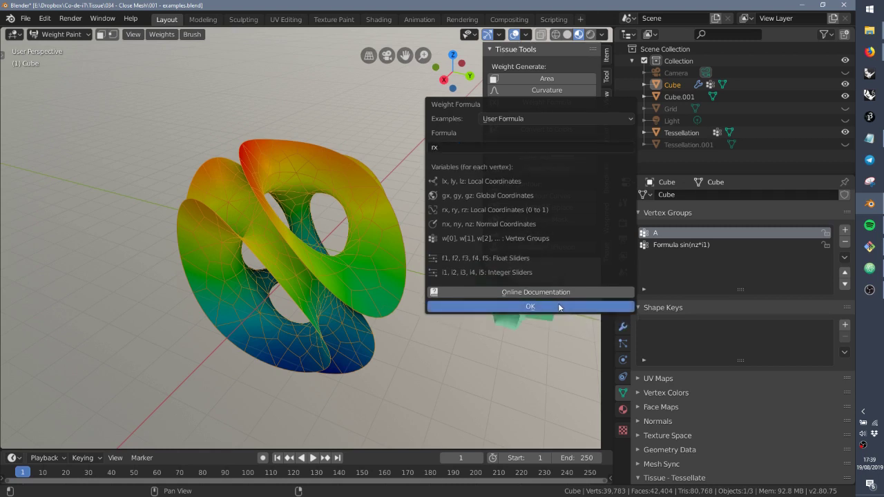
pyautogui.moveTo(412, 217); pyautogui.dragTo(418, 200, button='middle')
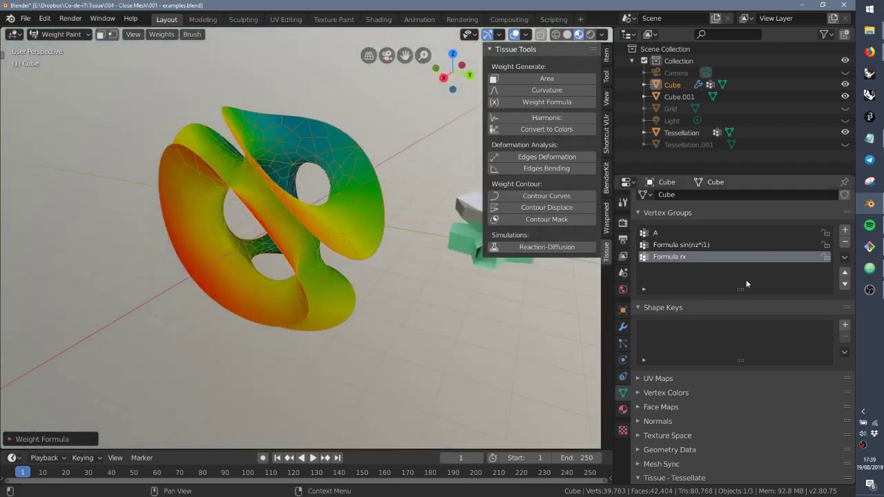
# Rename the base's vertex group A as Close
pyautogui.click(660, 233)
pyautogui.doubleClick(660, 234)
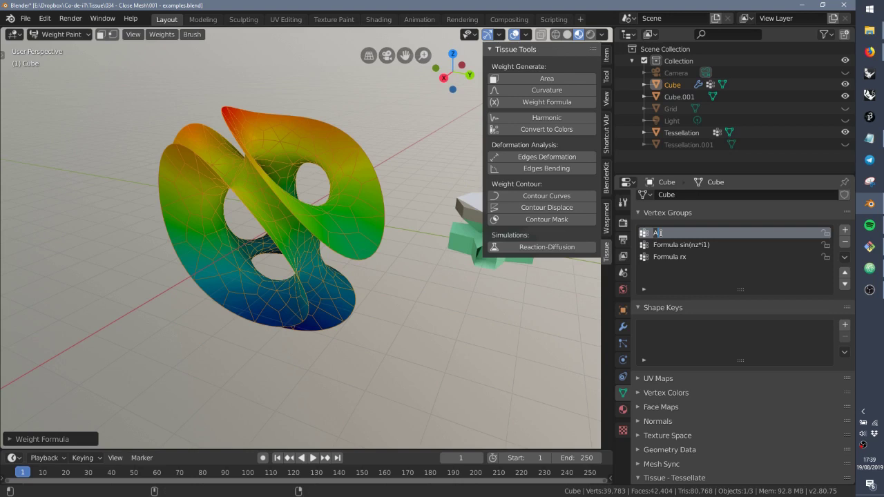
pyautogui.write('Cube')
pyautogui.press('Return')
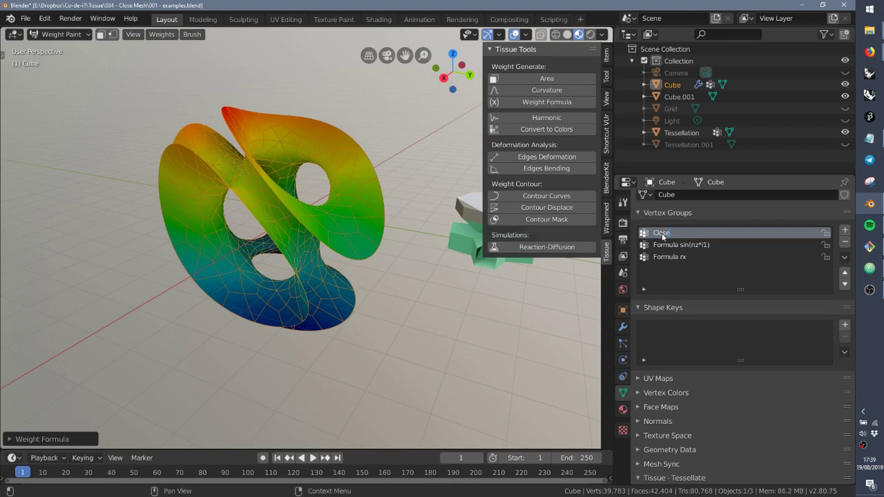
# Rename the base's Formula rx vertex group as Thickness
pyautogui.click(675, 258)
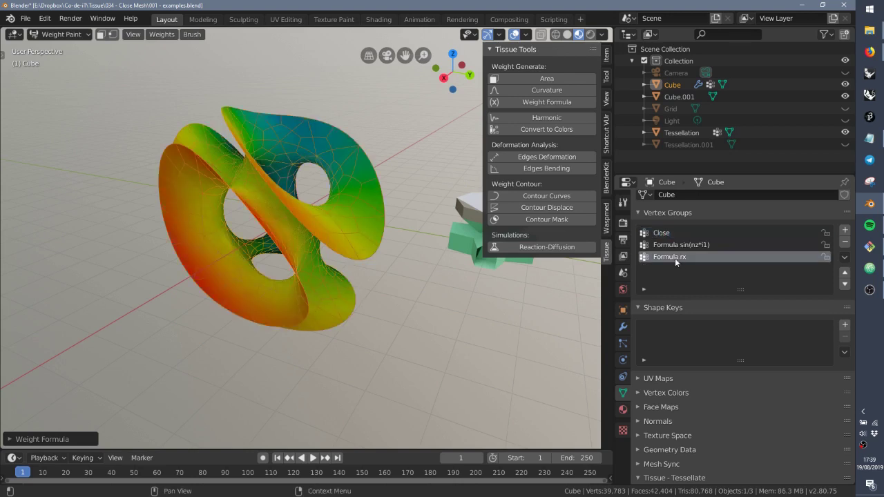
pyautogui.doubleClick(671, 257)
pyautogui.hotkey('ctrl', 'a')
pyautogui.write('T')
pyautogui.press('Return')
pyautogui.keyDown('shift'); pyautogui.moveTo(397, 195); pyautogui.dragTo(369, 205, button='middle'); pyautogui.keyUp('shift')
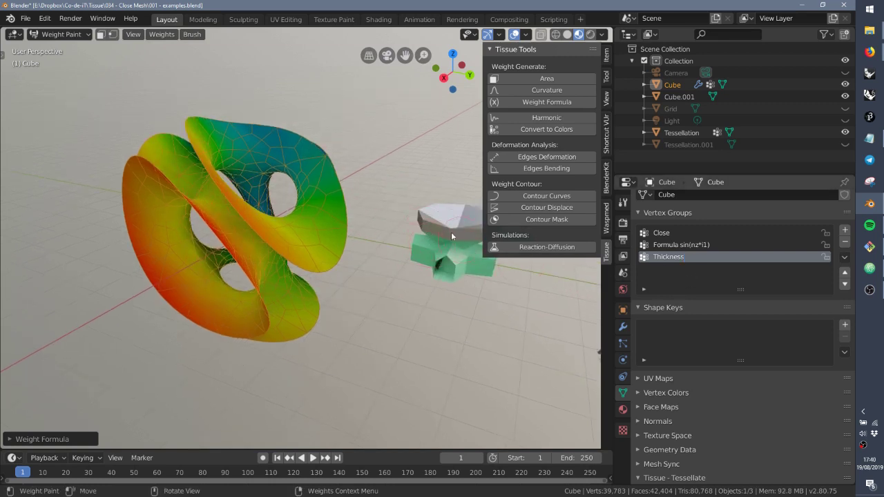
# Return to Object Mode, add a second shape key to the component Cube.001 and open that key in Edit Mode
pyautogui.hotkey('ctrl', 'Tab')
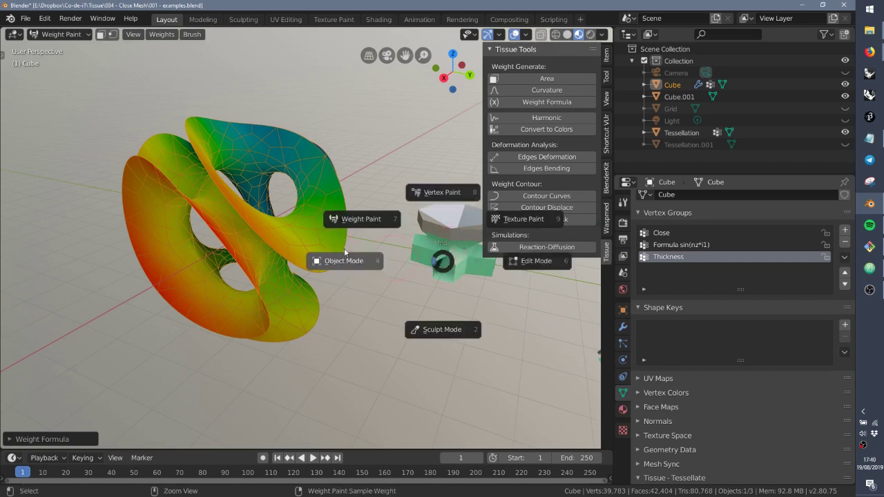
pyautogui.click(366, 258)
pyautogui.keyDown('shift'); pyautogui.moveTo(315, 227); pyautogui.dragTo(190, 193, button='middle'); pyautogui.keyUp('shift')
pyautogui.click(315, 218)
pyautogui.scroll(4, 324, 222)
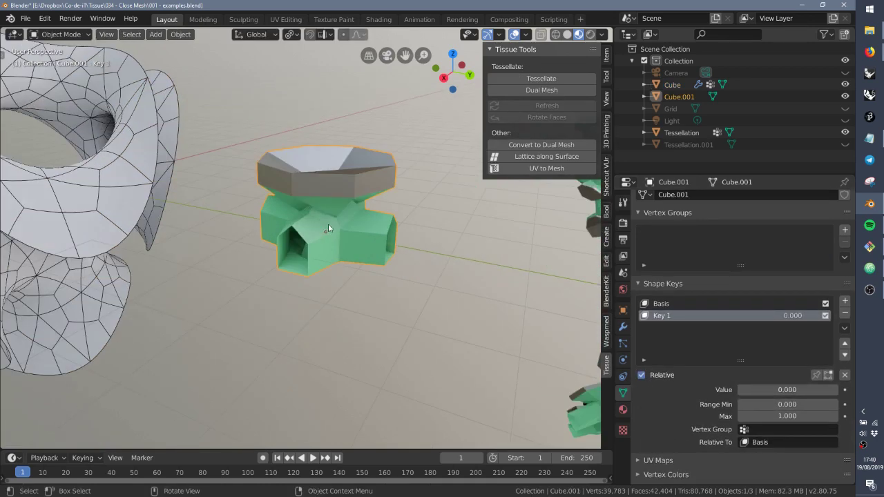
pyautogui.moveTo(328, 224); pyautogui.dragTo(315, 220, button='middle')
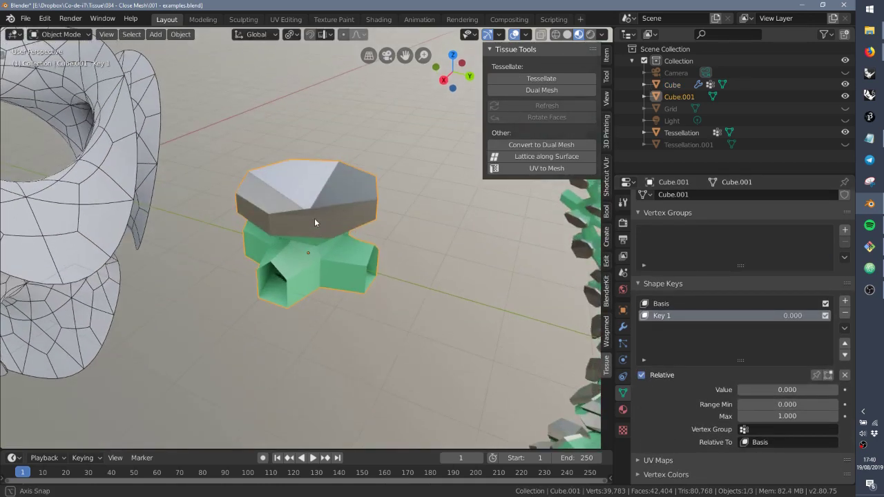
pyautogui.click(845, 301)
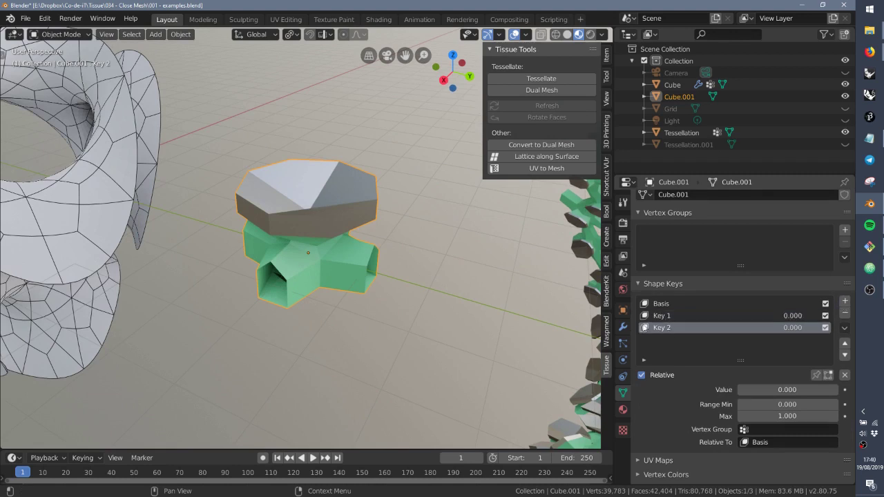
pyautogui.press('Tab')
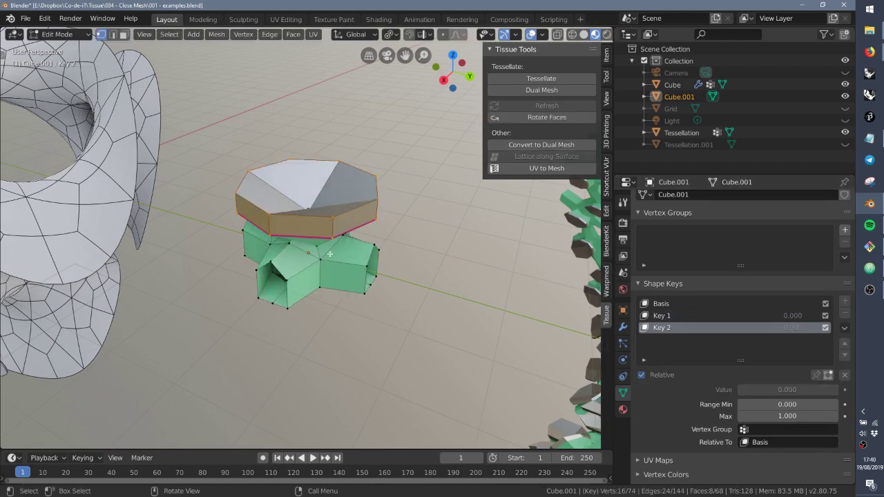
# Select the end edge loops of the two opposite component arms that point along X
pyautogui.keyDown('alt'); pyautogui.click(283, 277); pyautogui.keyUp('alt')
pyautogui.moveTo(283, 277); pyautogui.dragTo(316, 258, button='middle')
pyautogui.keyDown('alt'); pyautogui.keyDown('shift'); pyautogui.click(178, 213); pyautogui.keyUp('shift'); pyautogui.keyUp('alt')
pyautogui.press('s')
pyautogui.press('y')
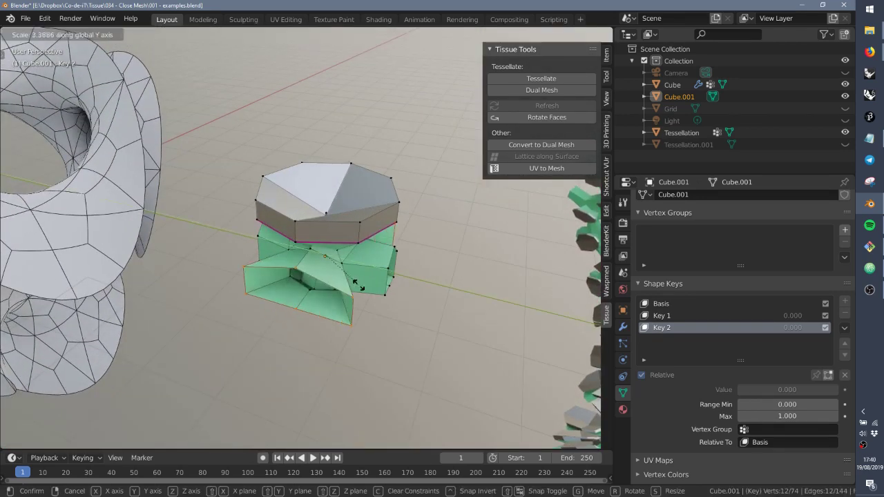
pyautogui.write('2')
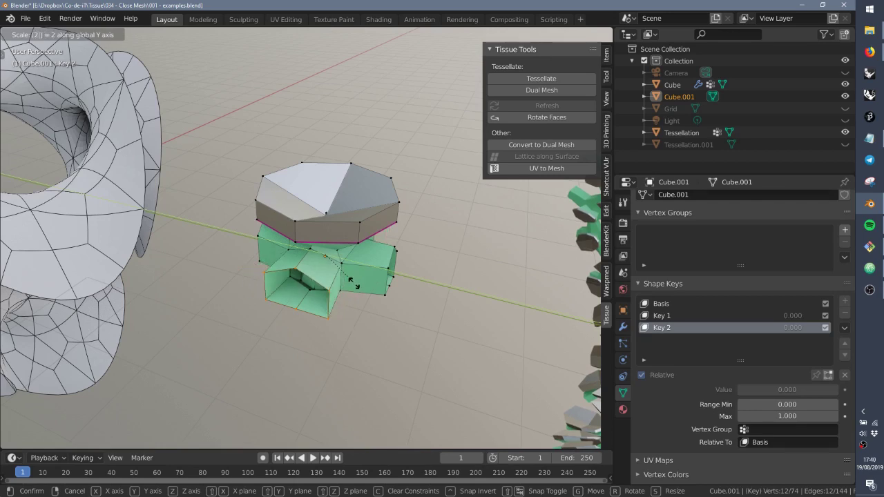
pyautogui.write('.5')
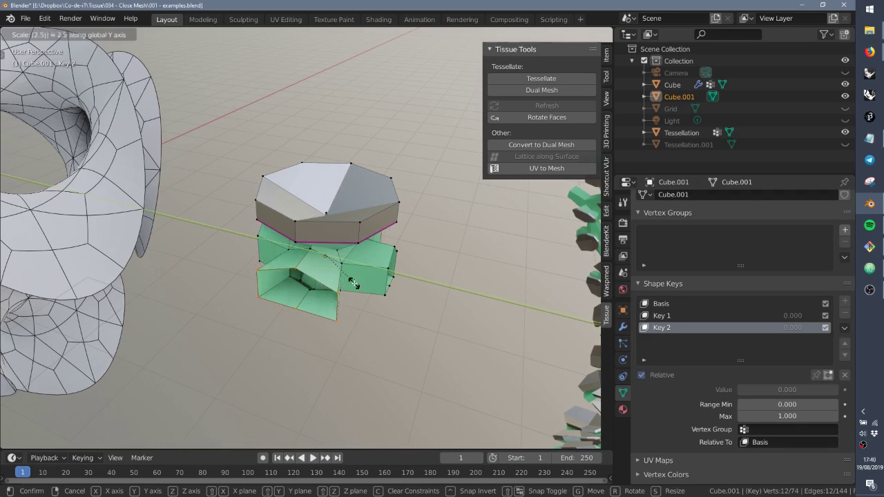
pyautogui.press('Escape')
# Widen the two selected arm openings in top view by scaling them 4 times along Y
pyautogui.press('KP_7')
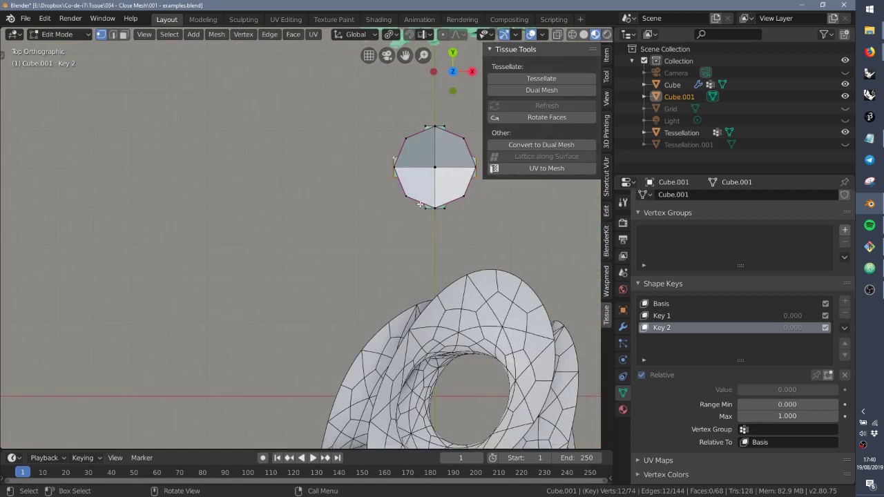
pyautogui.press('KP_Decimal')
pyautogui.press('s')
pyautogui.press('x')
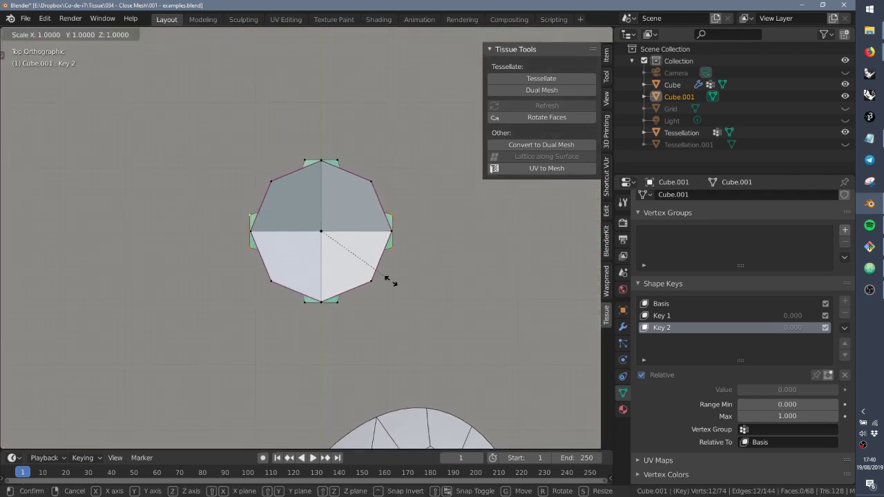
pyautogui.press('y')
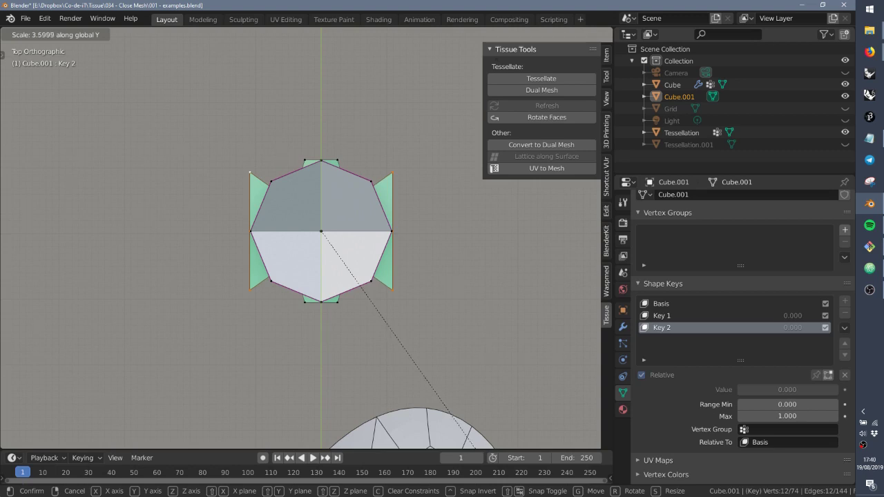
pyautogui.write('4')
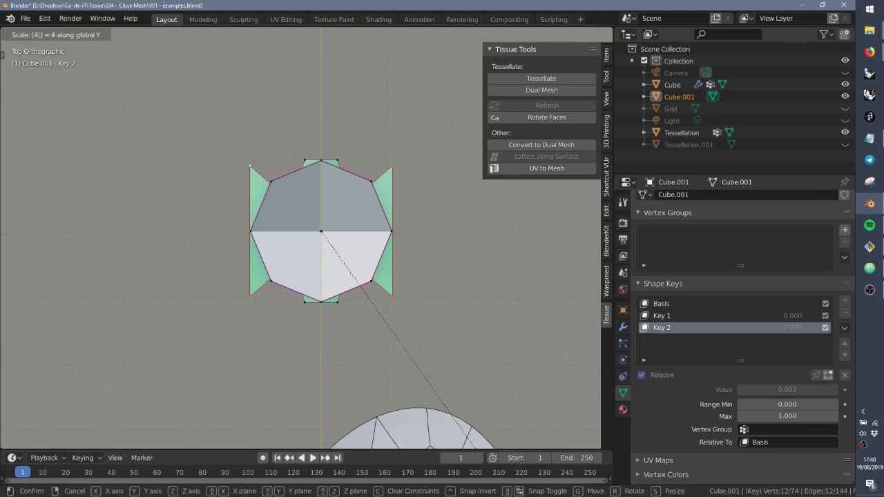
pyautogui.press('Return')
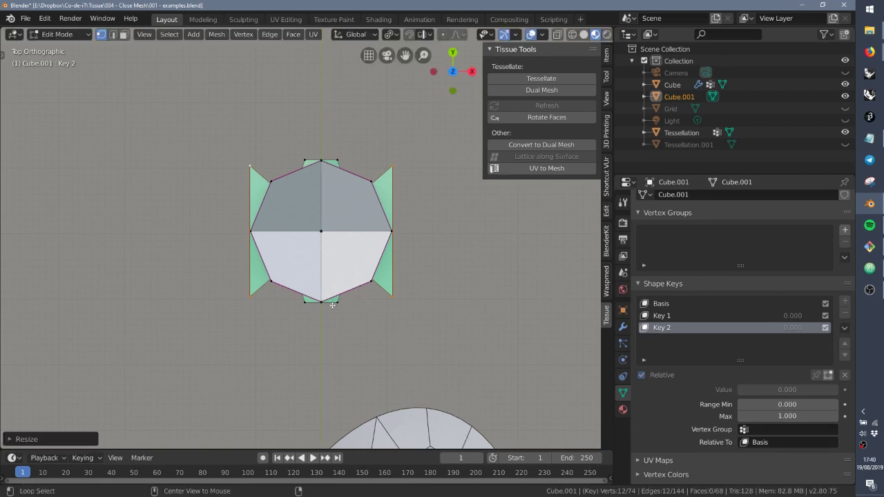
# Select the end loops of the other two arms and scale them along X until their corners nearly meet the neighbouring openings
pyautogui.keyDown('alt'); pyautogui.click(330, 158); pyautogui.keyUp('alt')
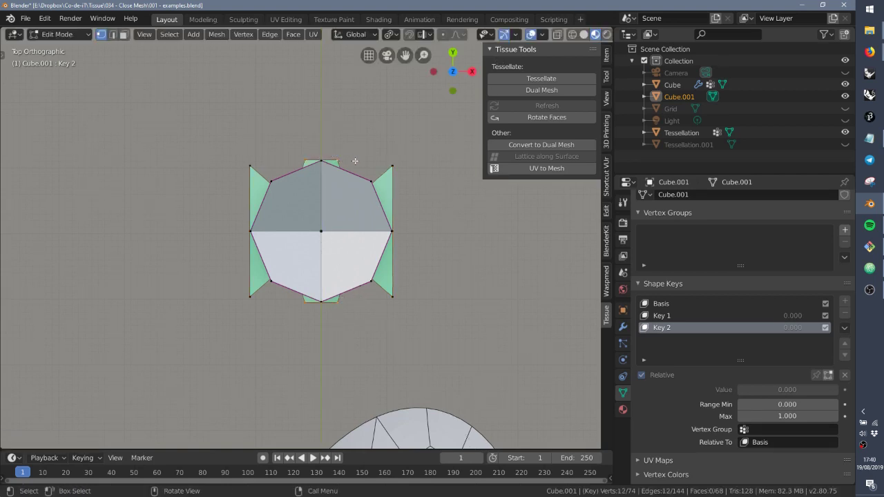
pyautogui.press('s')
pyautogui.press('x')
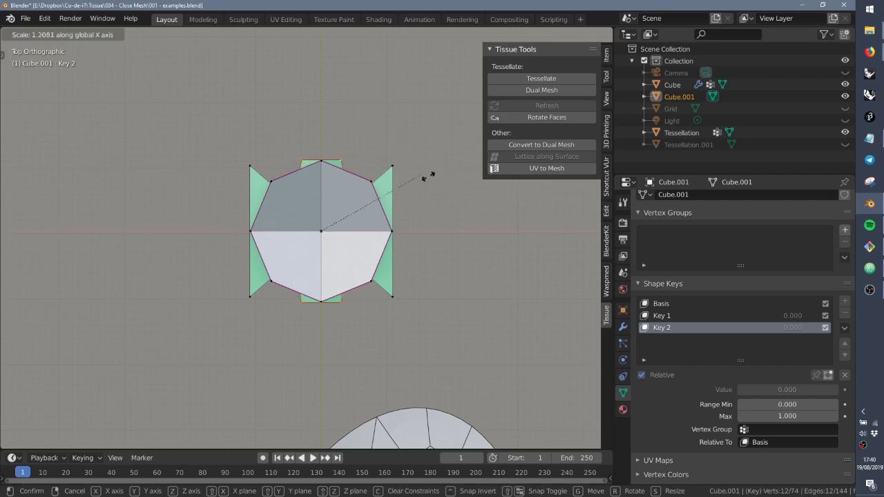
pyautogui.click(581, 224)
# Select the four inner corner edges where neighbouring arms meet and scale them by 20 with the Z axis locked
pyautogui.moveTo(580, 225); pyautogui.dragTo(321, 83, button='middle')
pyautogui.scroll(-6, 377, 150)
pyautogui.click(387, 155)
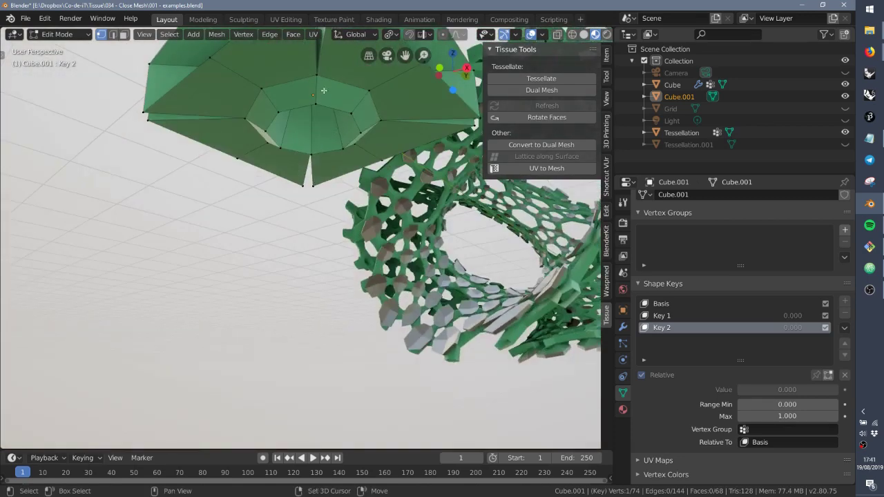
pyautogui.keyDown('shift'); pyautogui.click(381, 118); pyautogui.keyUp('shift')
pyautogui.moveTo(380, 118); pyautogui.dragTo(319, 201, button='middle')
pyautogui.keyDown('shift'); pyautogui.click(315, 241); pyautogui.keyUp('shift')
pyautogui.keyDown('shift'); pyautogui.click(275, 220); pyautogui.keyUp('shift')
pyautogui.keyDown('shift'); pyautogui.click(245, 227); pyautogui.keyUp('shift')
pyautogui.keyDown('shift'); pyautogui.click(331, 206); pyautogui.keyUp('shift')
pyautogui.press('s')
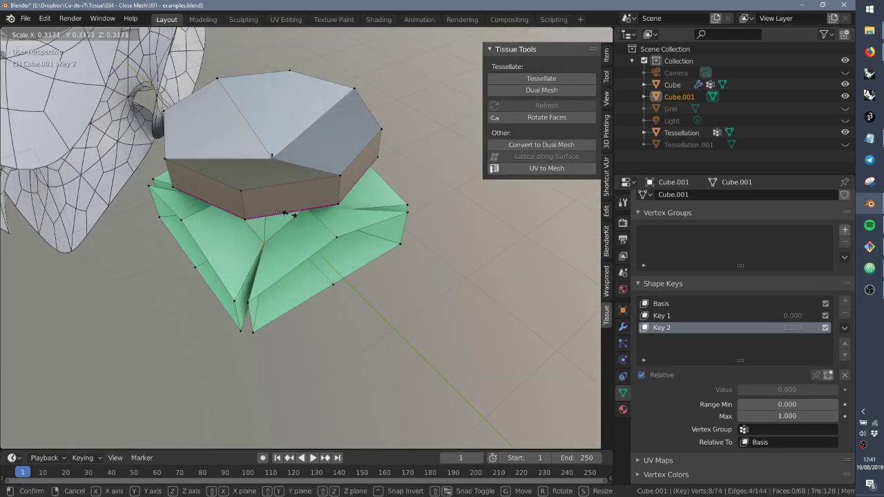
pyautogui.hotkey('shift', 'z')
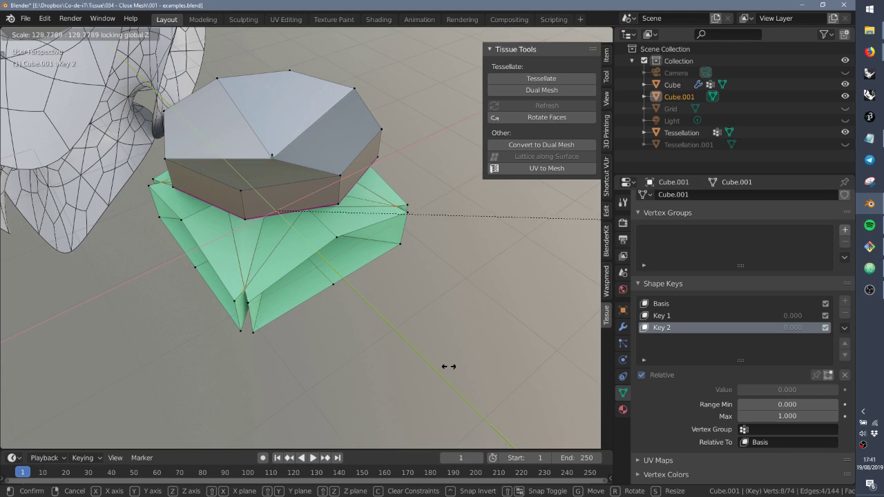
pyautogui.write('100')
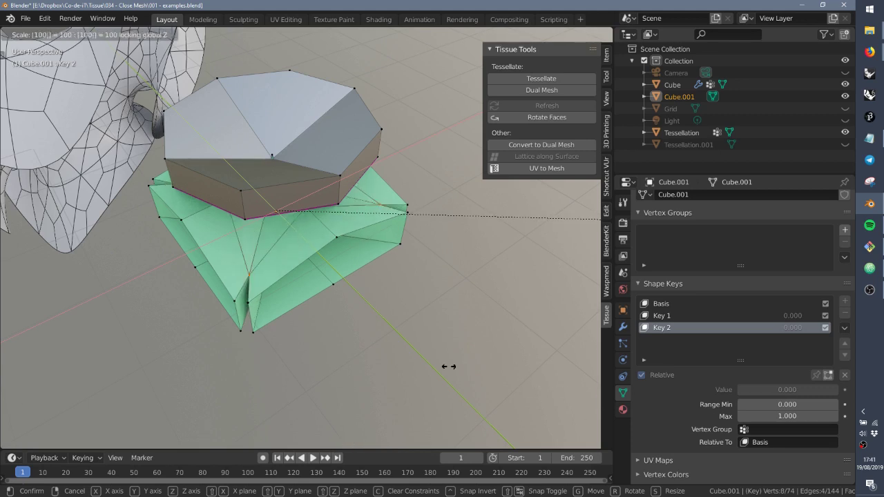
pyautogui.press('BackSpace')
pyautogui.press('BackSpace')
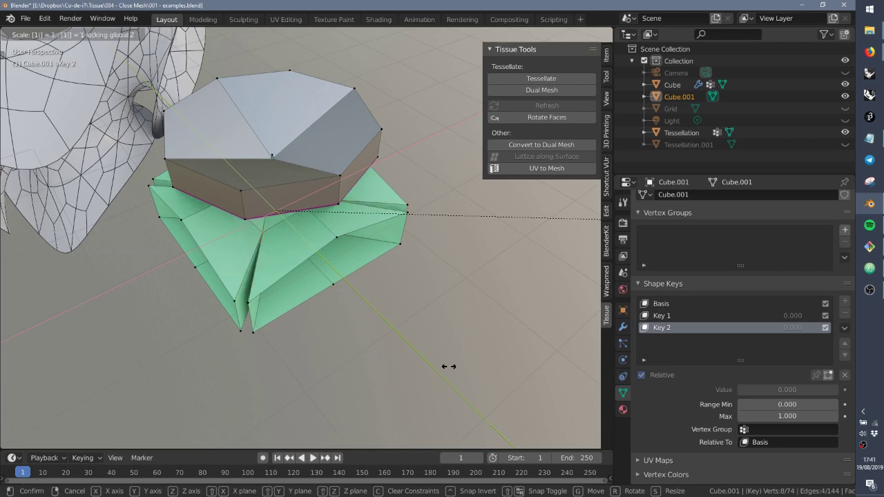
pyautogui.write('20')
pyautogui.press('Return')
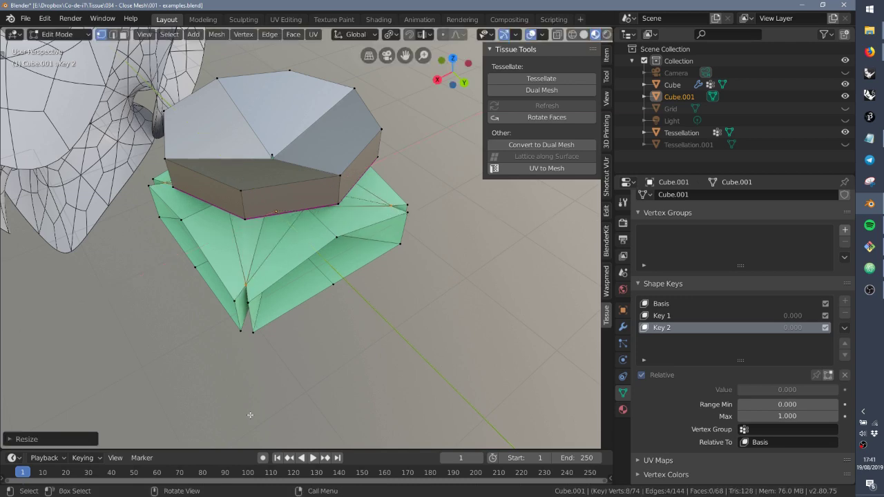
# Change the pivot point to Median Point, scale the four corner edges by 2 with Z locked, and return to Object Mode
pyautogui.moveTo(251, 415); pyautogui.dragTo(318, 259, button='middle')
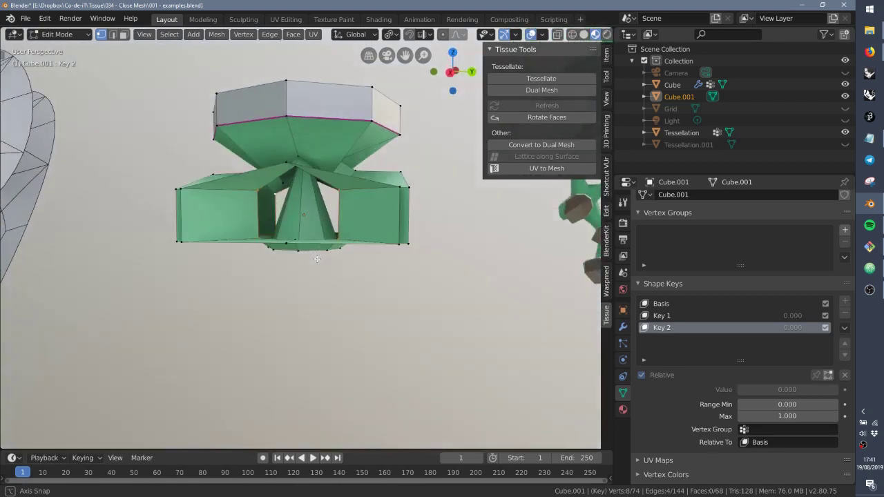
pyautogui.click(390, 34)
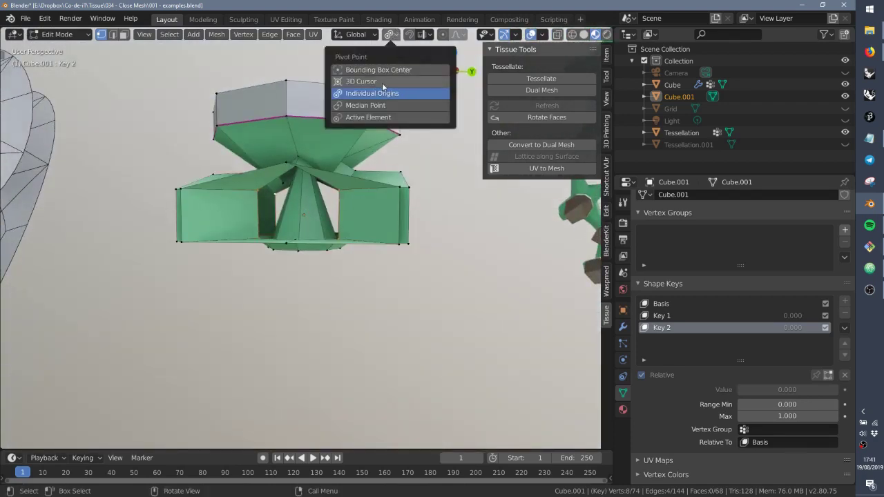
pyautogui.click(387, 108)
pyautogui.moveTo(359, 172); pyautogui.dragTo(318, 239, button='middle')
pyautogui.press('s')
pyautogui.hotkey('shift', 'z')
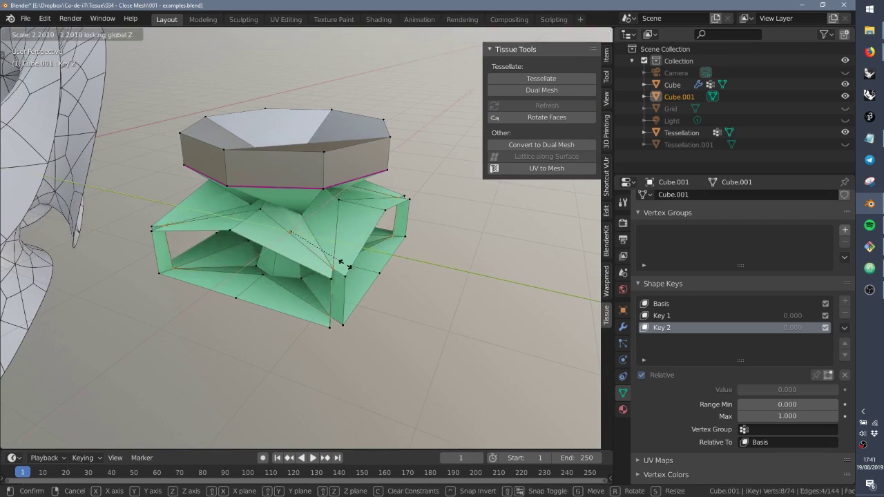
pyautogui.write('2.')
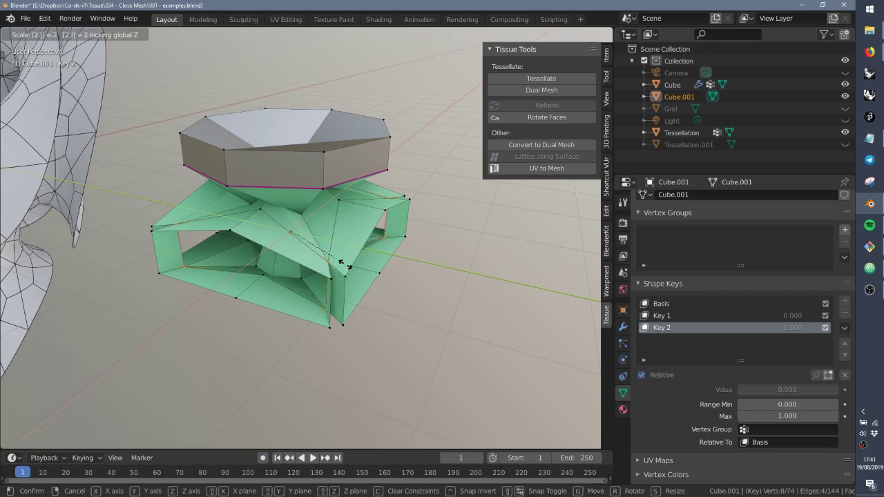
pyautogui.press('Return')
pyautogui.moveTo(309, 241); pyautogui.dragTo(295, 225, button='middle')
pyautogui.press('Tab')
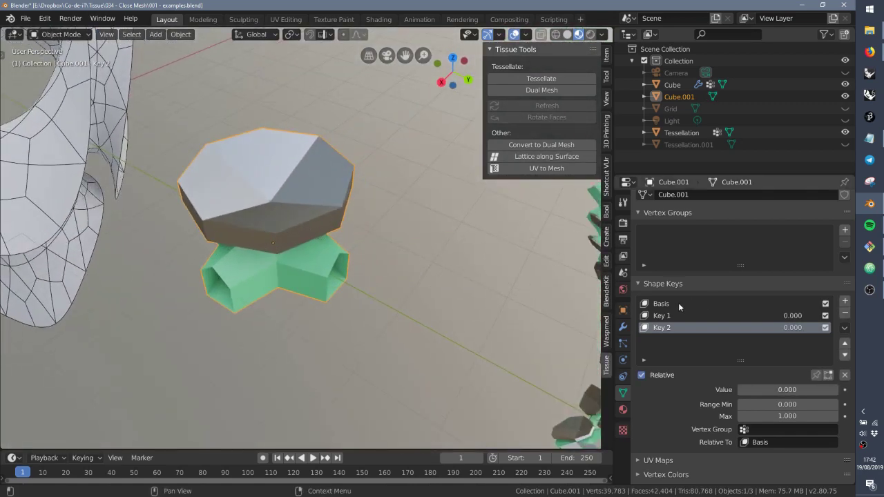
# Set the value of the component's Key 1 shape key to 0.235 and reselect Key 2
pyautogui.click(677, 315)
pyautogui.moveTo(771, 389); pyautogui.dragTo(738, 391)
pyautogui.click(740, 330)
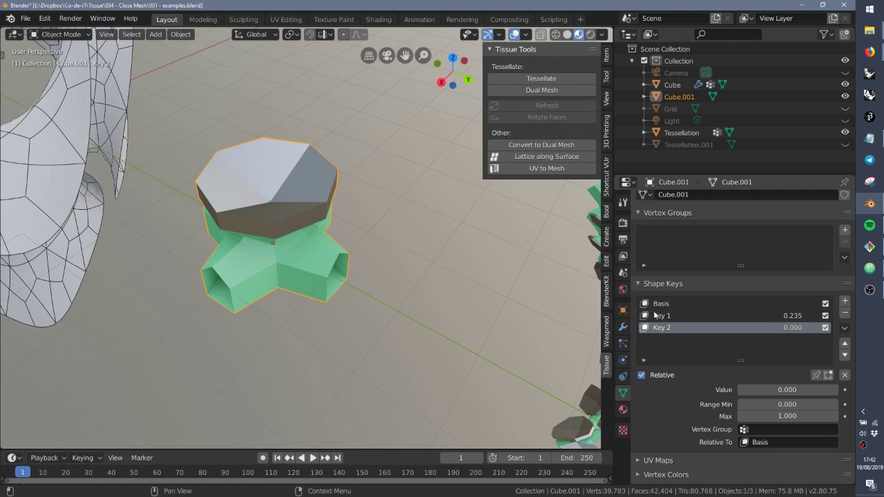
pyautogui.scroll(-4, 290, 238)
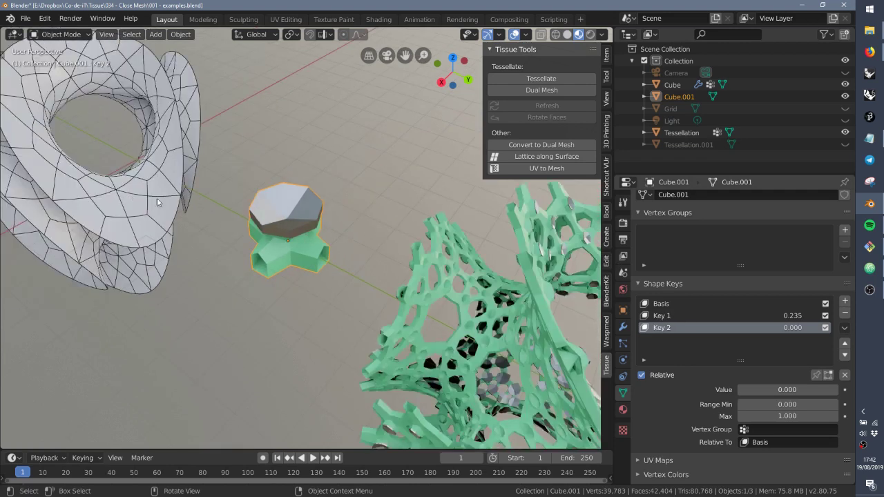
# Rename the component's shape key Key 1 as Close
pyautogui.doubleClick(660, 316)
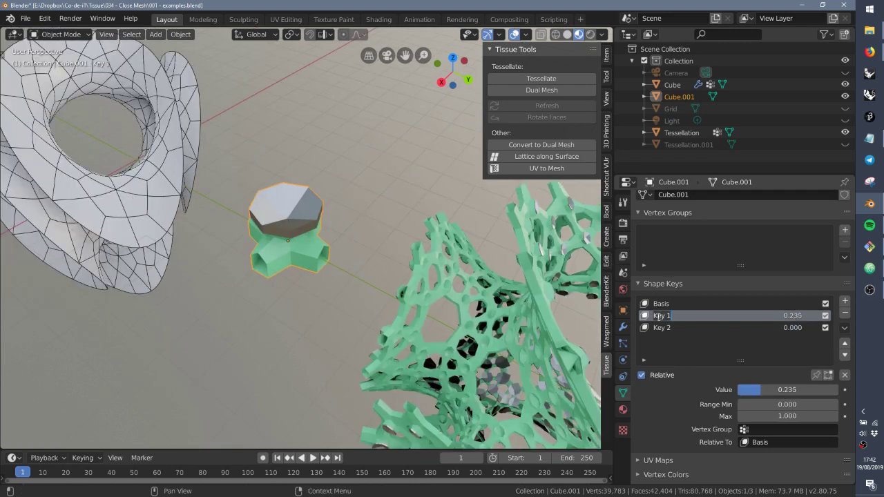
pyautogui.write('O')
pyautogui.write('Close')
# Check the base's vertex group names and rename the component's shape key Key 2 as Thickness
pyautogui.click(177, 146)
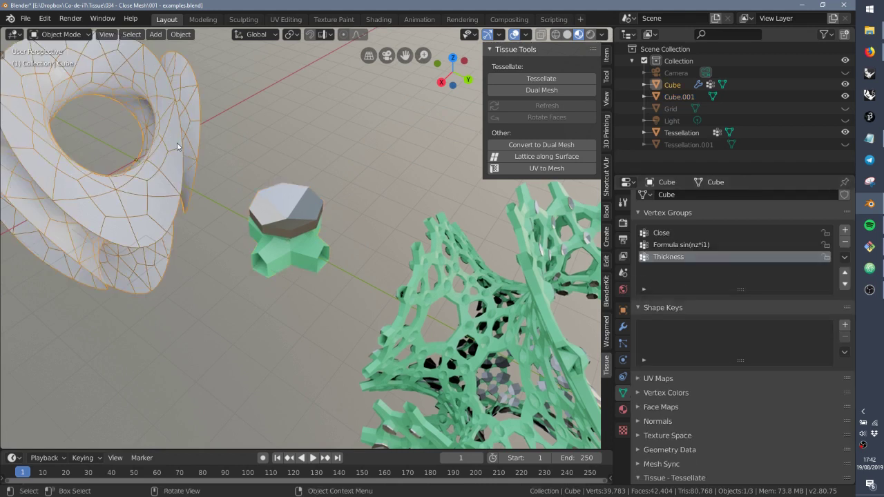
pyautogui.click(262, 226)
pyautogui.click(668, 329)
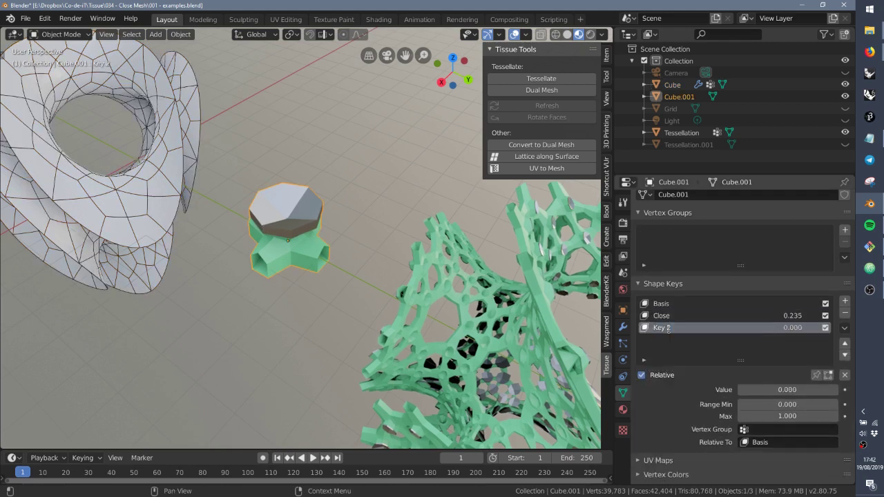
pyautogui.doubleClick(668, 329)
pyautogui.write('Thickness')
pyautogui.press('Return')
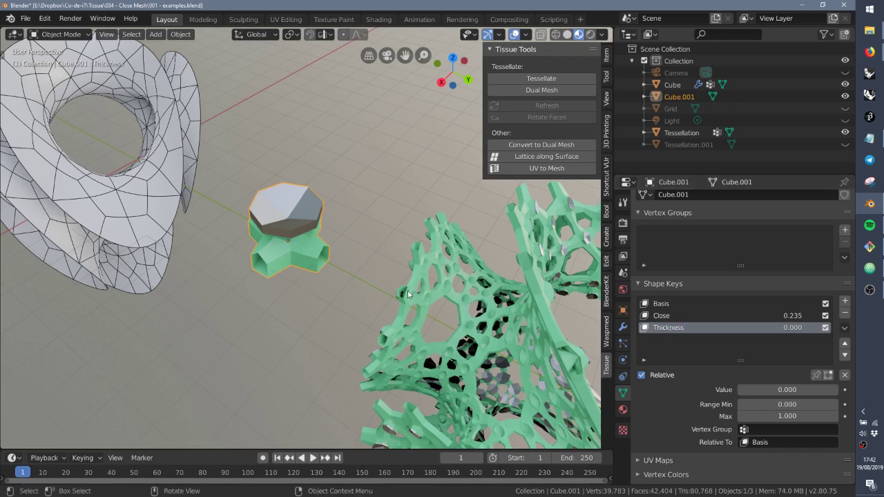
# Lower the value of the component's Close shape key
pyautogui.moveTo(408, 290); pyautogui.dragTo(456, 283, button='middle')
pyautogui.click(668, 316)
pyautogui.moveTo(788, 390); pyautogui.dragTo(779, 390)
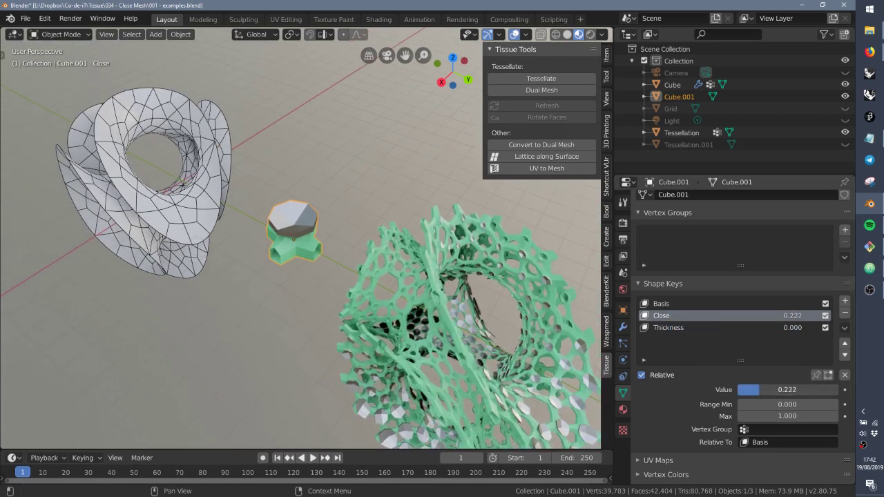
# Select the Tessellation object and refresh it with the updated component and vertex groups
pyautogui.click(459, 286)
pyautogui.moveTo(459, 286); pyautogui.dragTo(328, 212, button='middle')
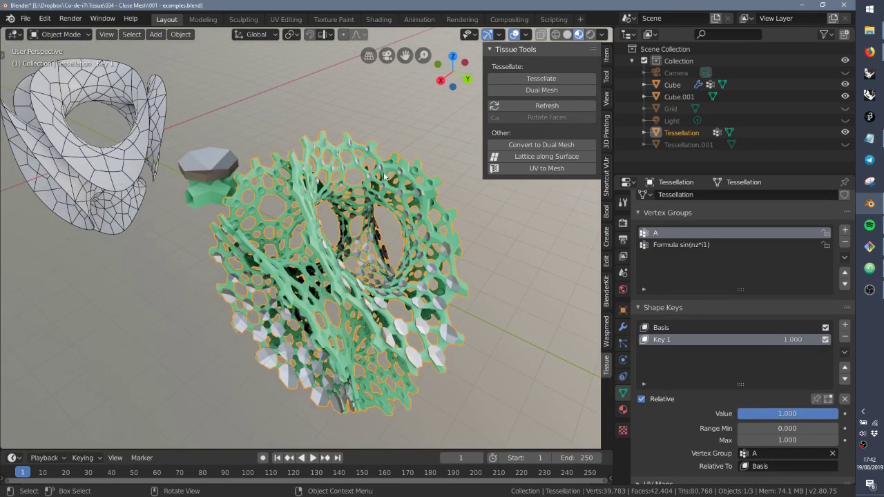
pyautogui.click(546, 105)
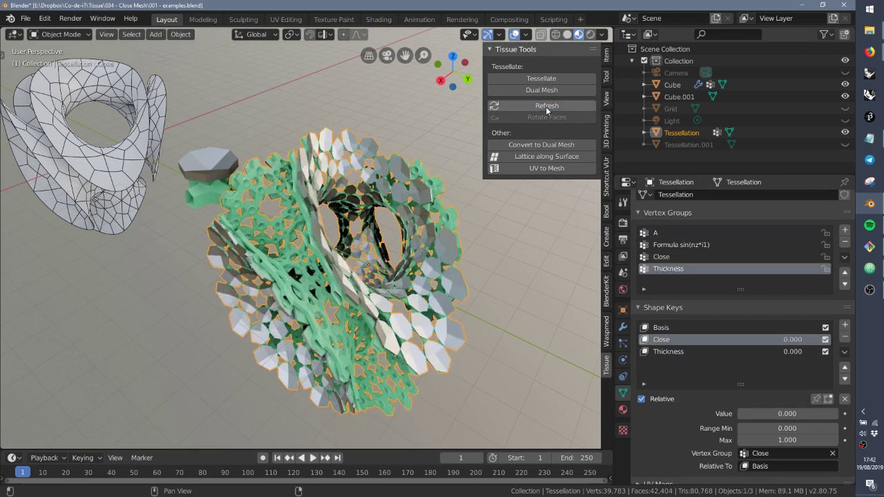
# Check which vertex groups are assigned to the Tessellation's Close and Thickness shape keys
pyautogui.moveTo(384, 214); pyautogui.dragTo(304, 235, button='middle')
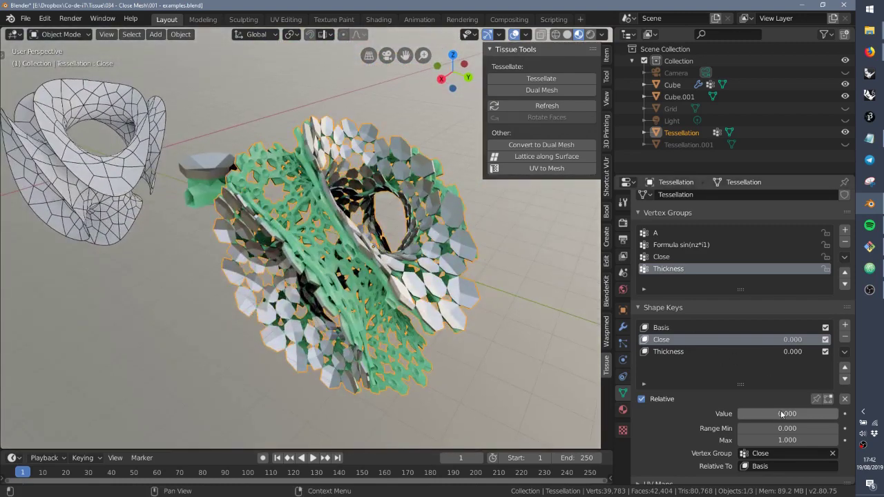
pyautogui.click(669, 352)
pyautogui.click(772, 453)
pyautogui.click(772, 442)
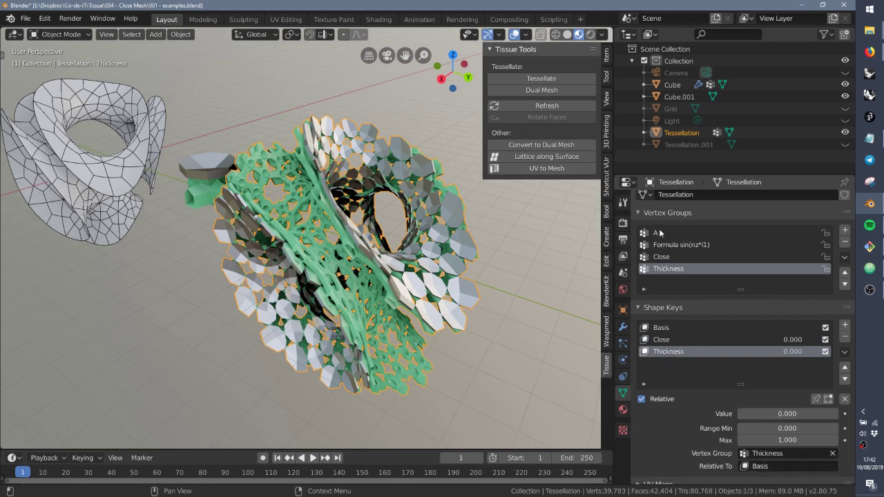
pyautogui.click(669, 339)
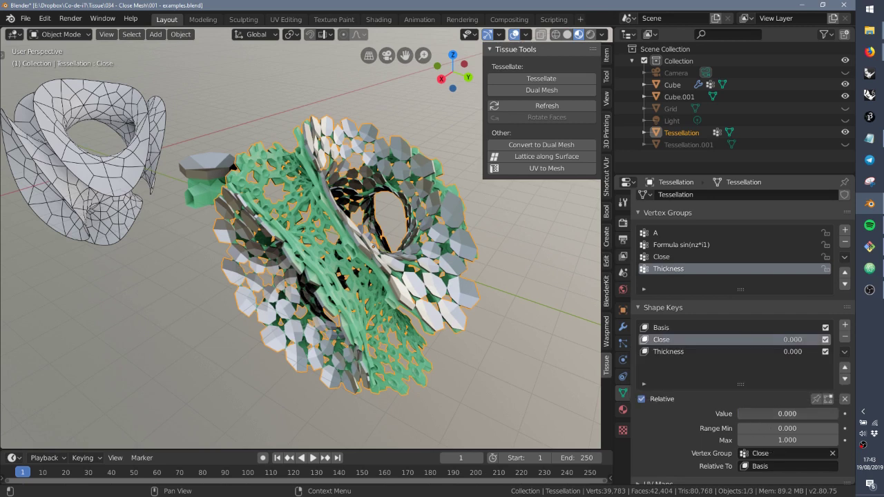
# Set the Tessellation's Close and Thickness shape key values to 1.000
pyautogui.moveTo(755, 415); pyautogui.dragTo(815, 415)
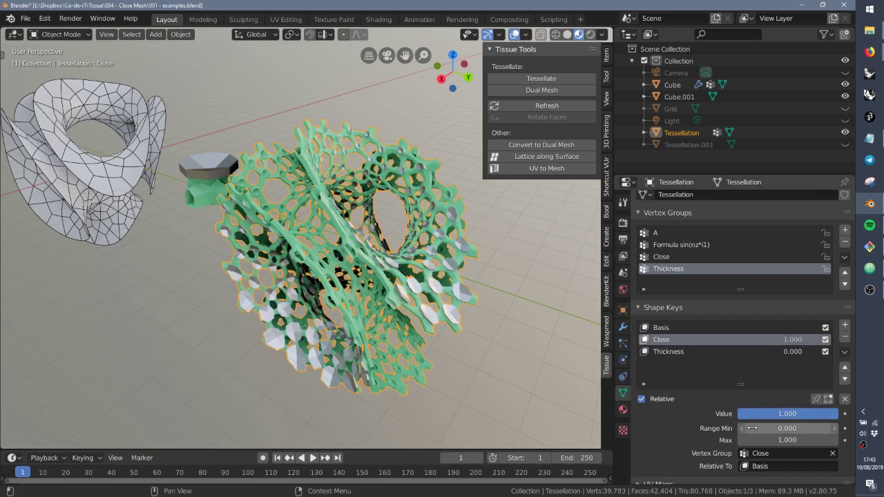
pyautogui.click(686, 353)
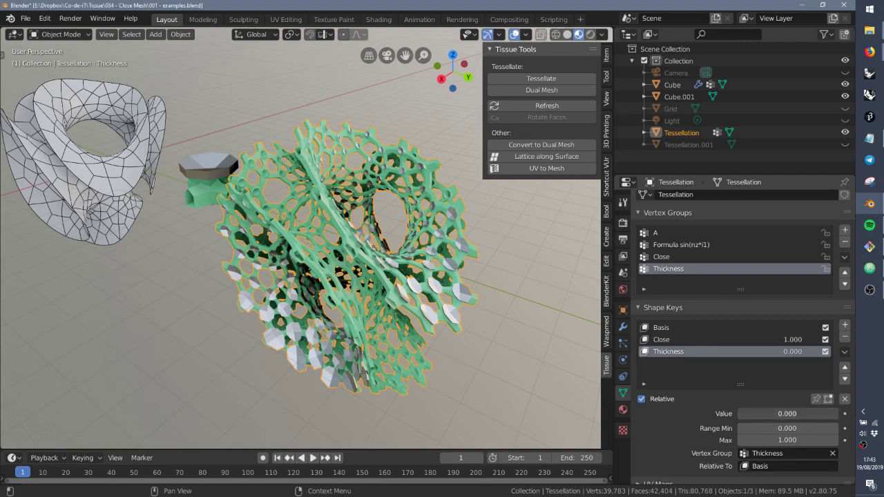
pyautogui.moveTo(754, 414); pyautogui.dragTo(816, 414)
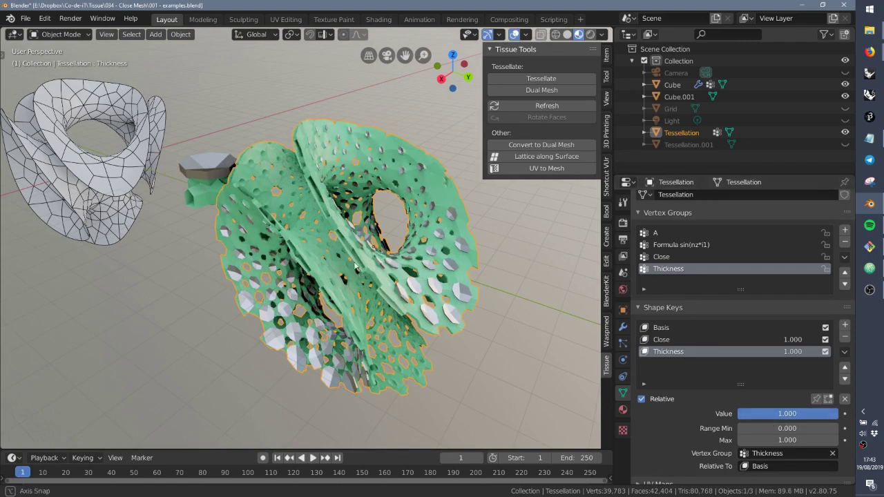
pyautogui.moveTo(370, 273); pyautogui.dragTo(296, 208, button='middle')
pyautogui.scroll(5, 335, 242)
pyautogui.scroll(-5, 397, 274)
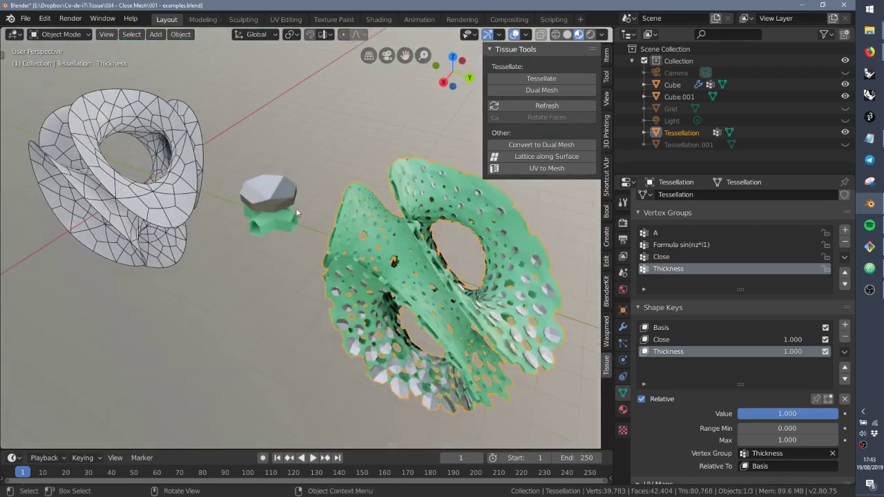
# Select the component Cube.001 and set its Close and Thickness shape keys to 1.000
pyautogui.click(273, 200)
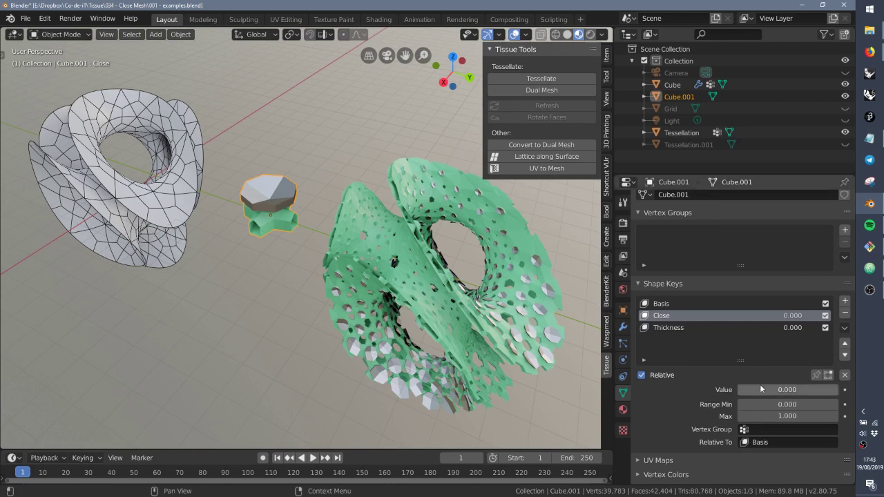
pyautogui.moveTo(754, 390); pyautogui.dragTo(840, 392)
pyautogui.click(716, 328)
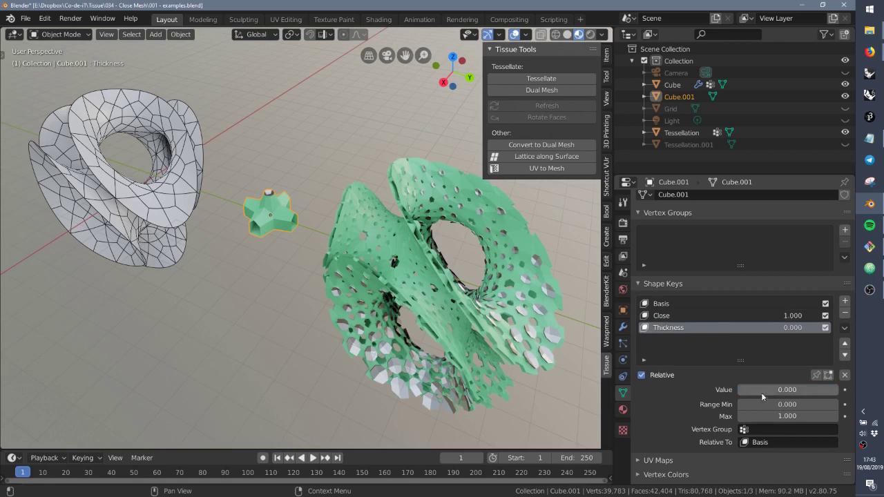
pyautogui.moveTo(762, 392); pyautogui.dragTo(832, 393)
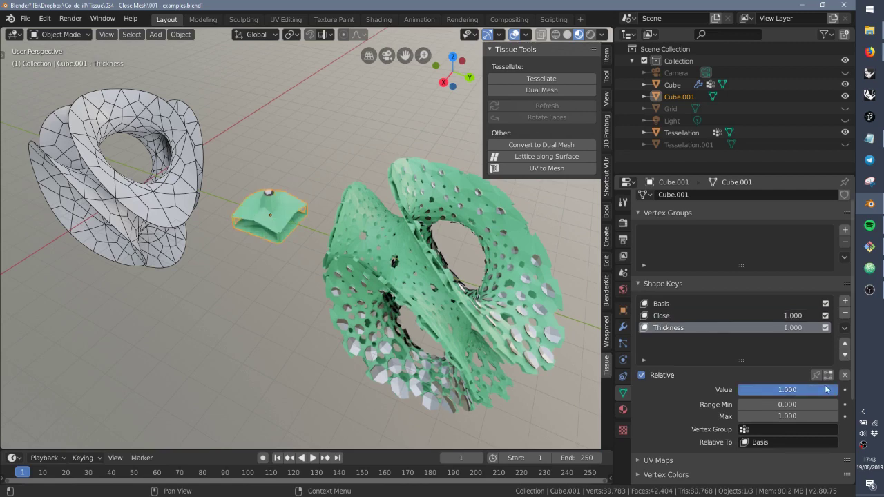
pyautogui.click(714, 317)
# Select the Tessellation object and refresh it with the component's new shape key values
pyautogui.moveTo(442, 276); pyautogui.dragTo(381, 252, button='middle')
pyautogui.click(388, 263)
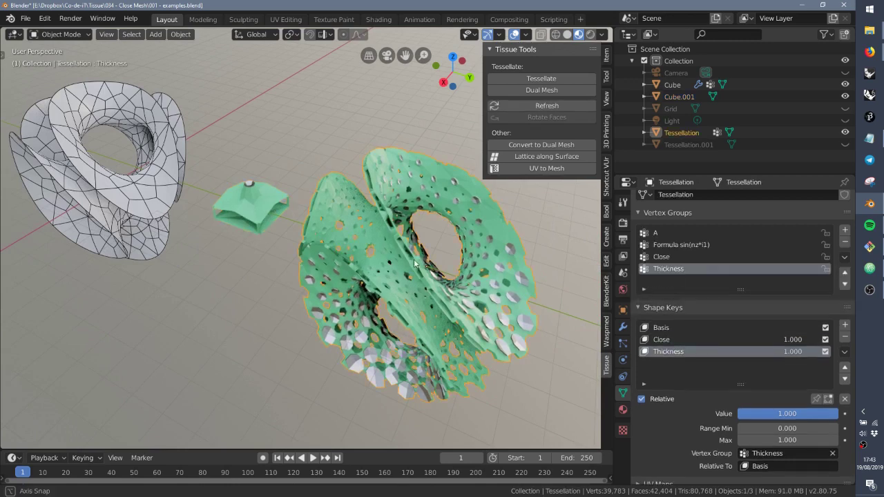
pyautogui.scroll(3, 397, 257)
pyautogui.click(525, 105)
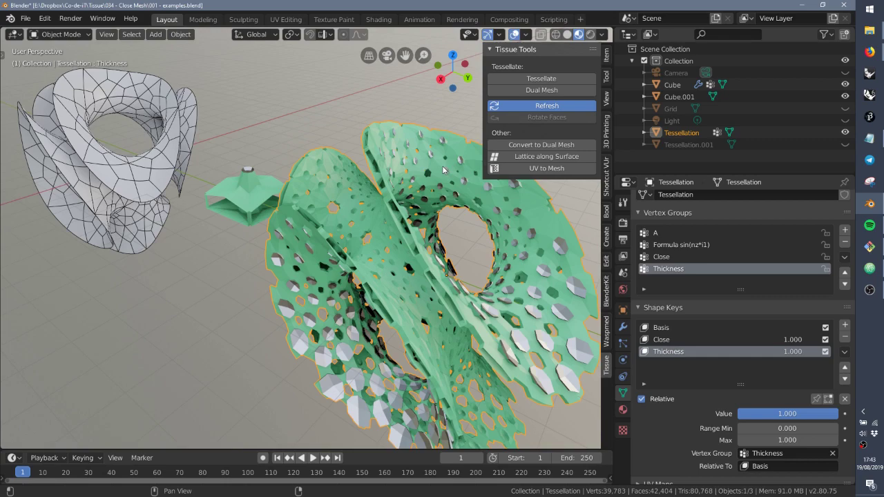
pyautogui.moveTo(384, 220); pyautogui.dragTo(324, 224, button='middle')
pyautogui.scroll(-3, 325, 228)
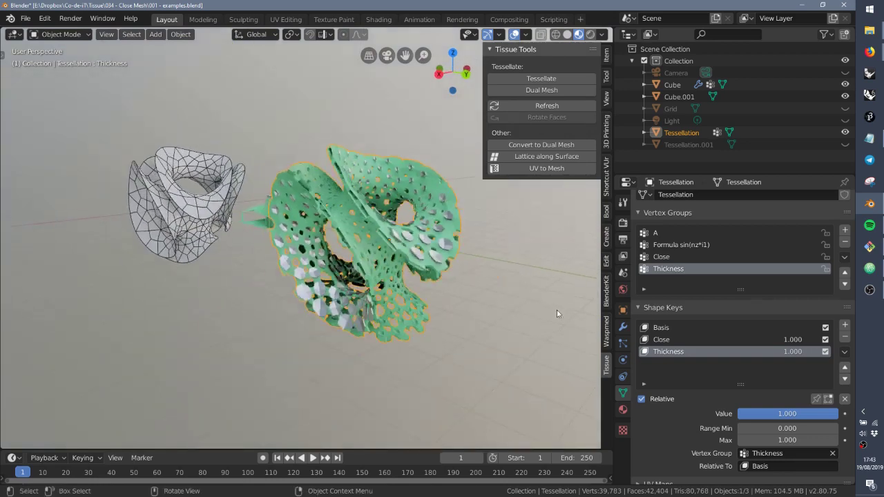
# Set the Tessellation's Thickness and Close shape key values to 0.000
pyautogui.moveTo(793, 415); pyautogui.dragTo(739, 414)
pyautogui.click(700, 338)
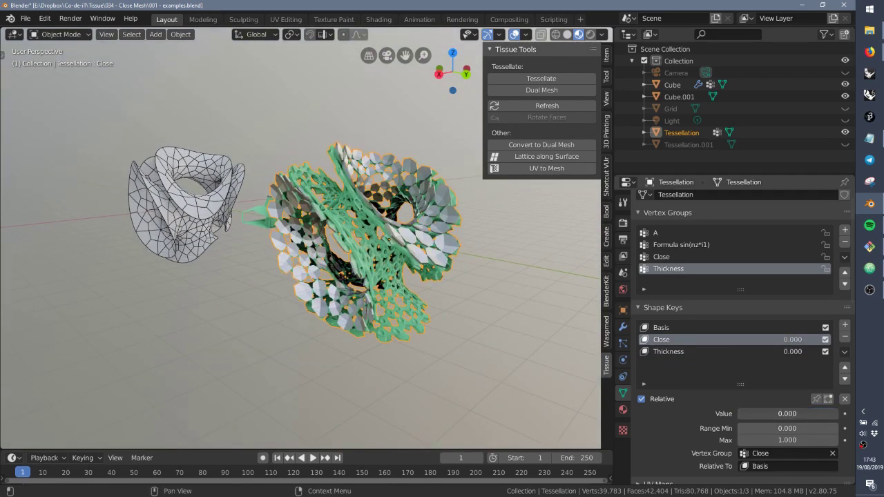
pyautogui.moveTo(311, 201); pyautogui.dragTo(334, 208, button='middle')
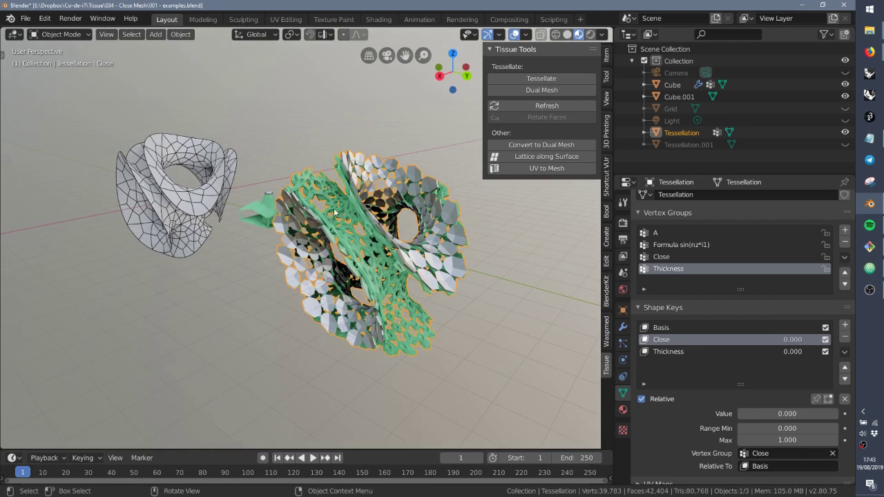
# Refresh the Tessellation again so its shape keys take over the component's values
pyautogui.click(523, 107)
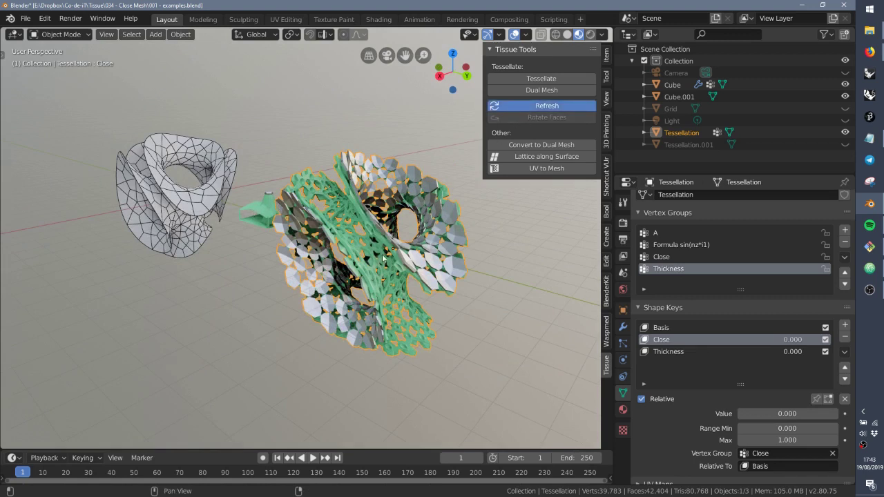
pyautogui.moveTo(442, 272); pyautogui.dragTo(401, 228, button='middle')
pyautogui.scroll(3, 375, 201)
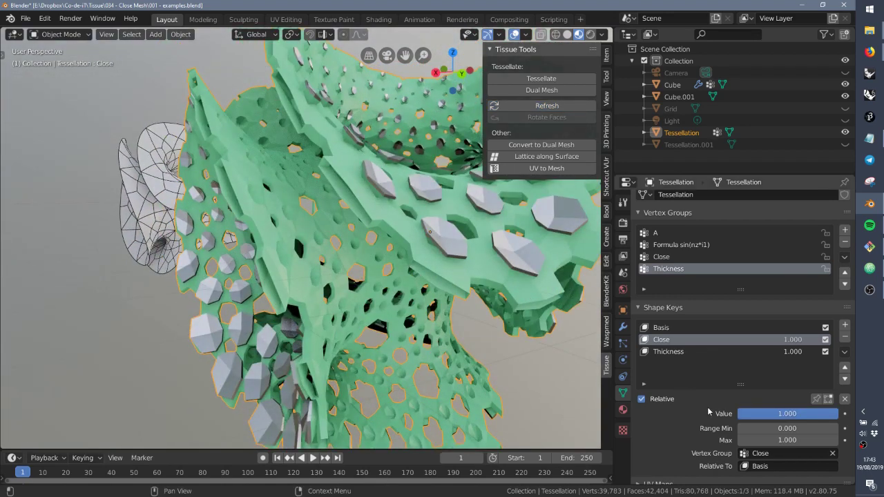
# Examine the Tessellation's Tissue settings and the open sides of the component Cube.001
pyautogui.scroll(-3, 700, 401)
pyautogui.scroll(-8, 701, 401)
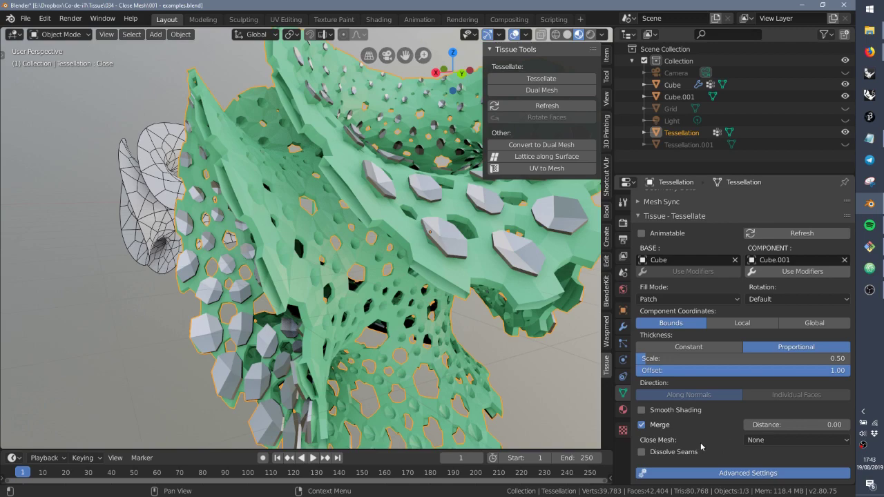
pyautogui.scroll(-5, 195, 211)
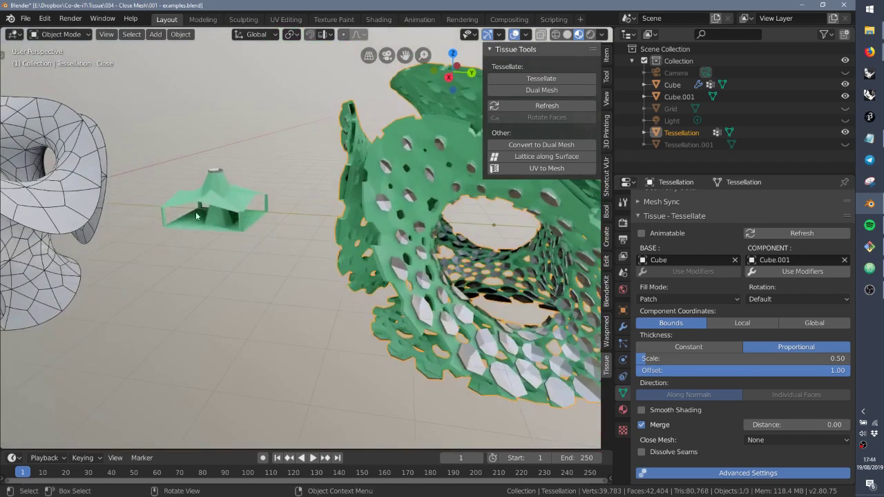
pyautogui.scroll(4, 195, 211)
pyautogui.click(159, 194)
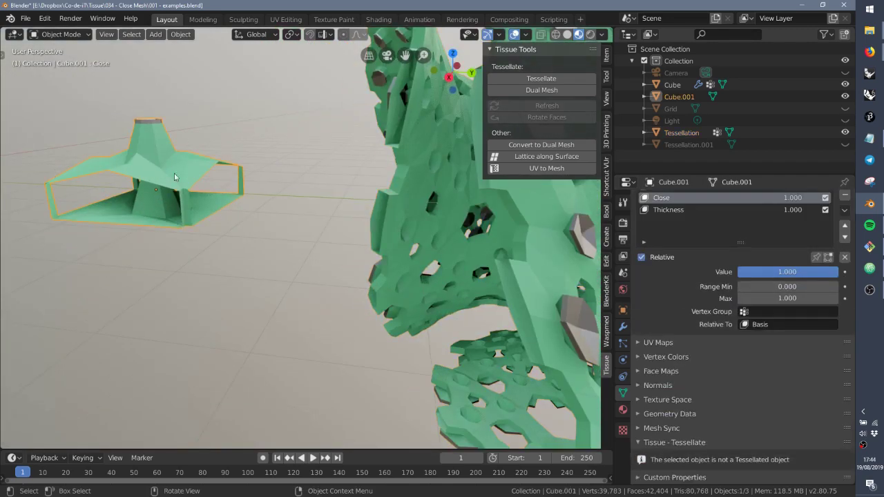
pyautogui.moveTo(175, 178); pyautogui.dragTo(202, 195, button='middle')
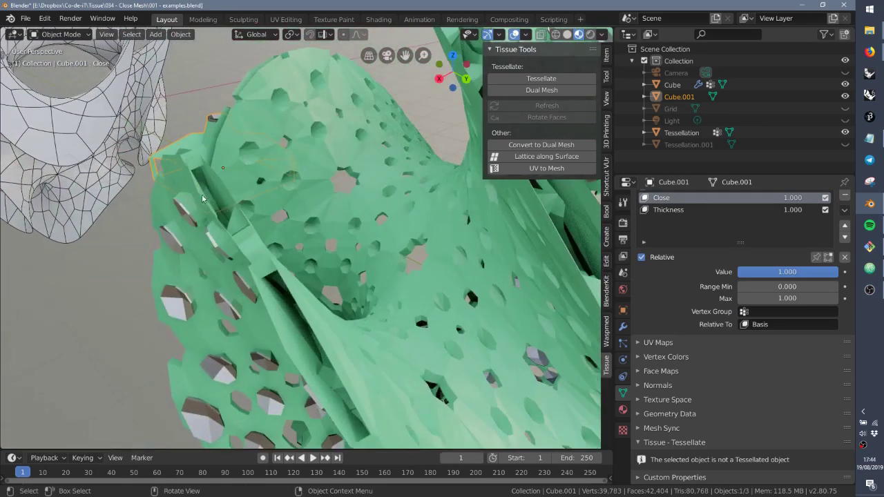
pyautogui.moveTo(254, 233); pyautogui.dragTo(349, 254, button='middle')
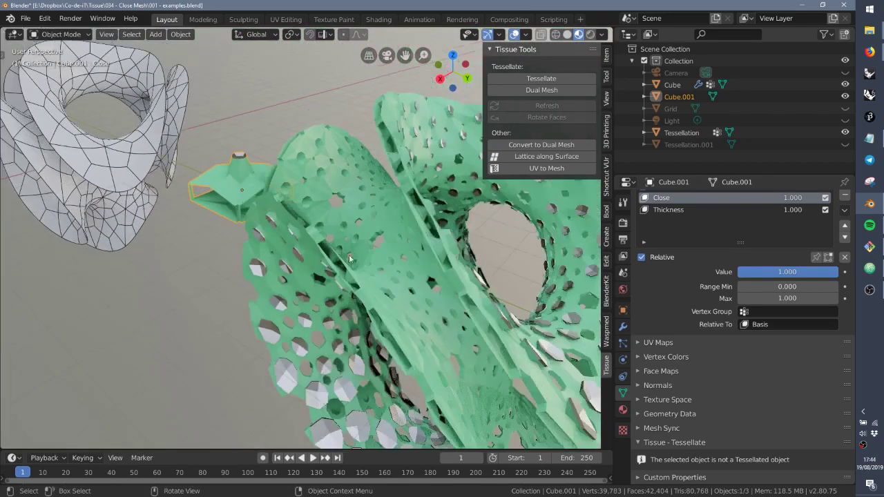
# Inspect the selected border edges of the Tessellation mesh in Edit Mode, and return to Object Mode
pyautogui.click(397, 222)
pyautogui.press('Tab')
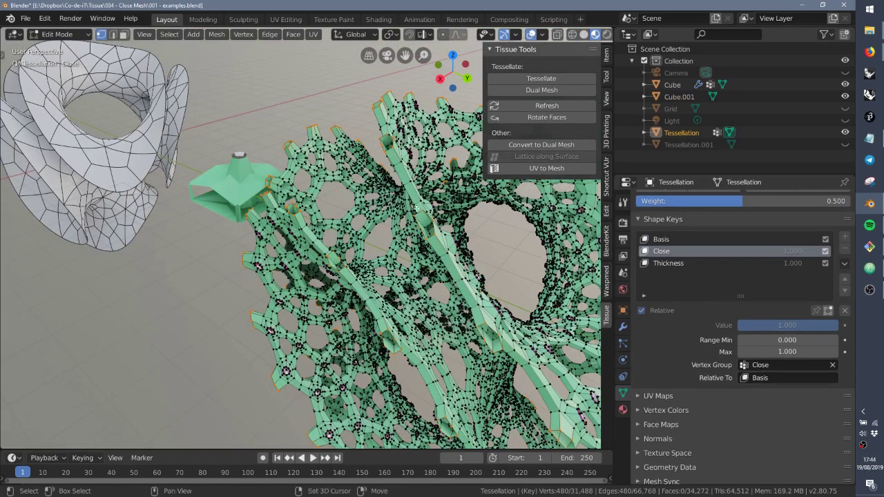
pyautogui.moveTo(415, 211); pyautogui.dragTo(340, 198, button='middle')
pyautogui.scroll(3, 311, 200)
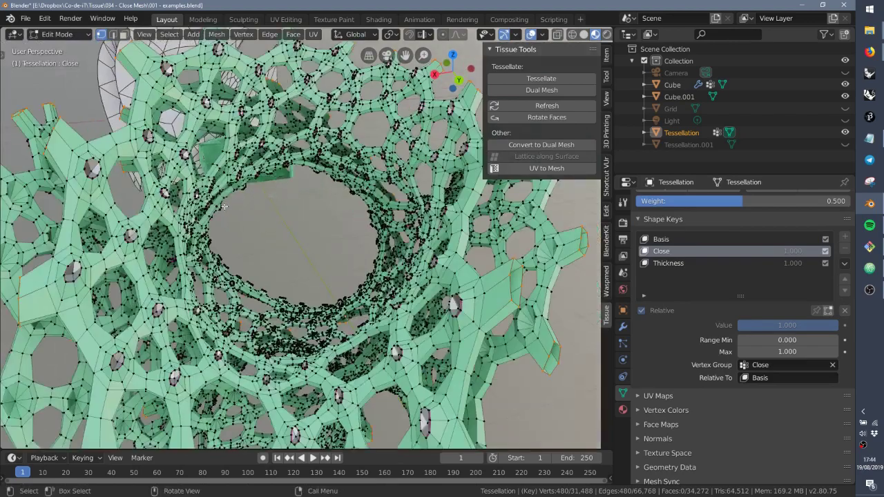
pyautogui.moveTo(195, 214); pyautogui.dragTo(288, 219, button='middle')
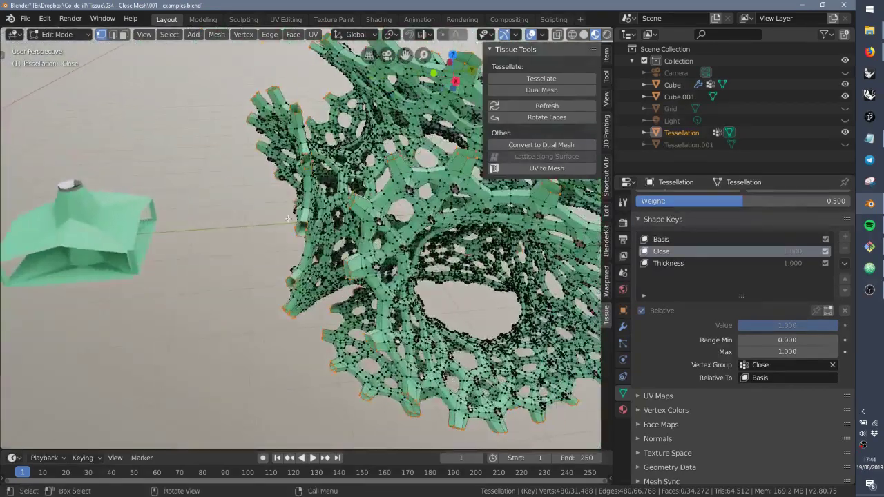
pyautogui.moveTo(358, 200); pyautogui.dragTo(358, 226, button='middle')
pyautogui.press('Tab')
# Set the Tessellation's Close Mesh option to Cap Holes in its Tissue settings
pyautogui.scroll(-3, 391, 248)
pyautogui.scroll(-10, 748, 349)
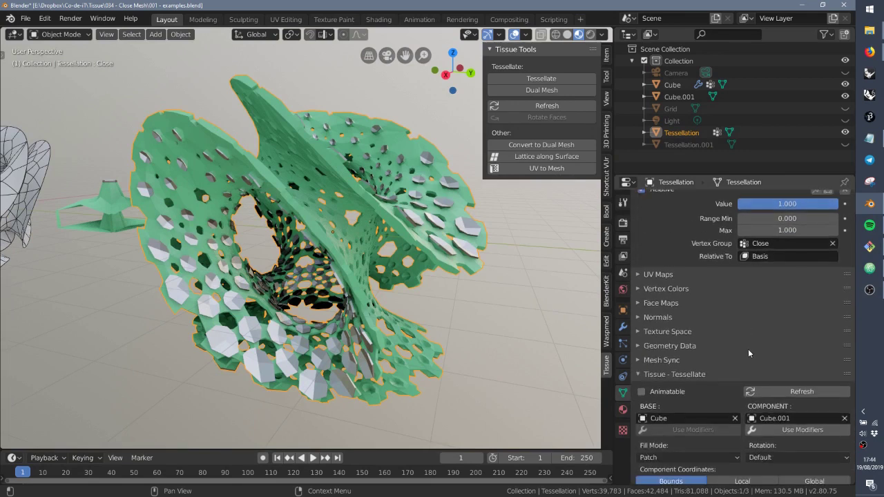
pyautogui.scroll(-4, 712, 349)
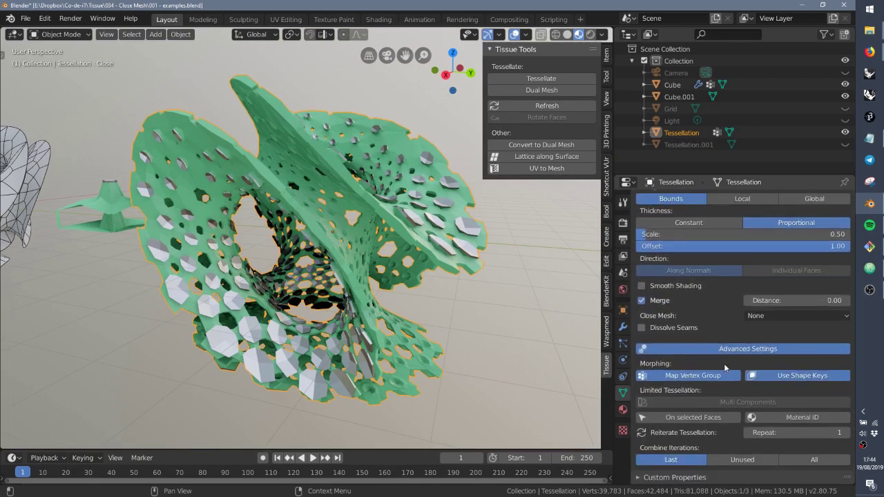
pyautogui.click(766, 316)
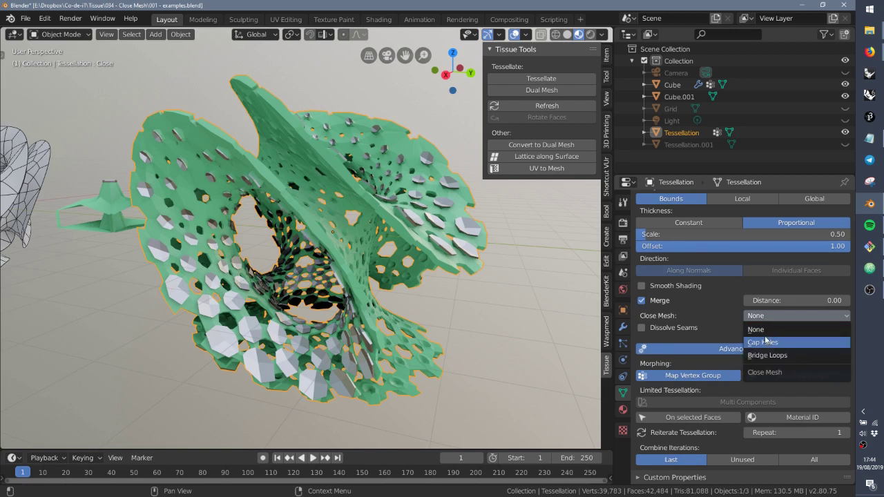
pyautogui.click(766, 341)
pyautogui.moveTo(405, 266); pyautogui.dragTo(476, 173, button='middle')
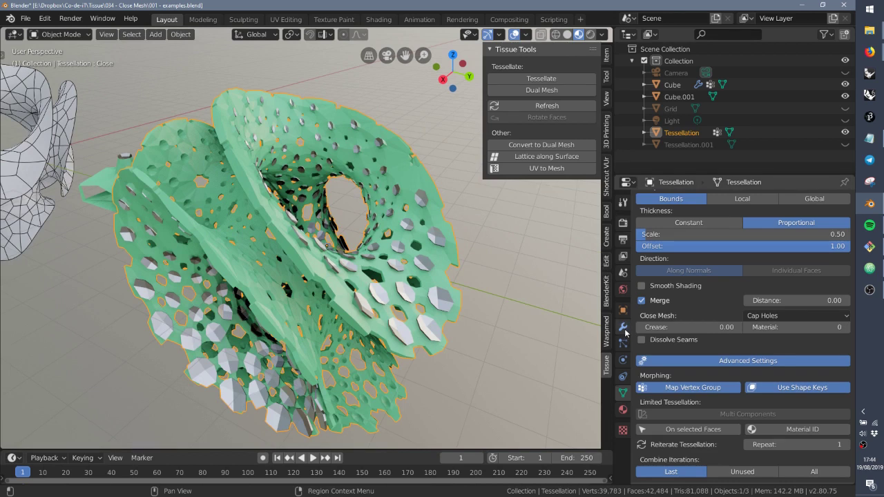
# Add a Subdivision Surface modifier to the Tessellation and turn off its viewport display
pyautogui.click(623, 327)
pyautogui.click(676, 200)
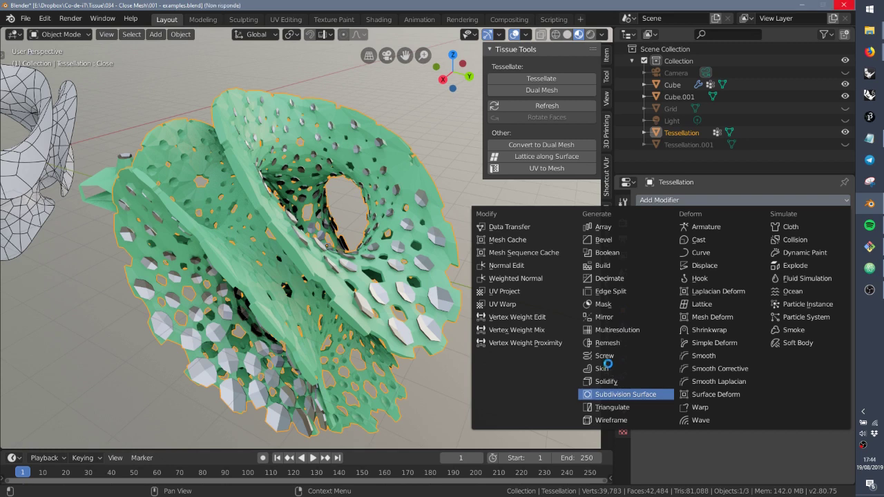
pyautogui.moveTo(262, 228); pyautogui.dragTo(311, 226, button='middle')
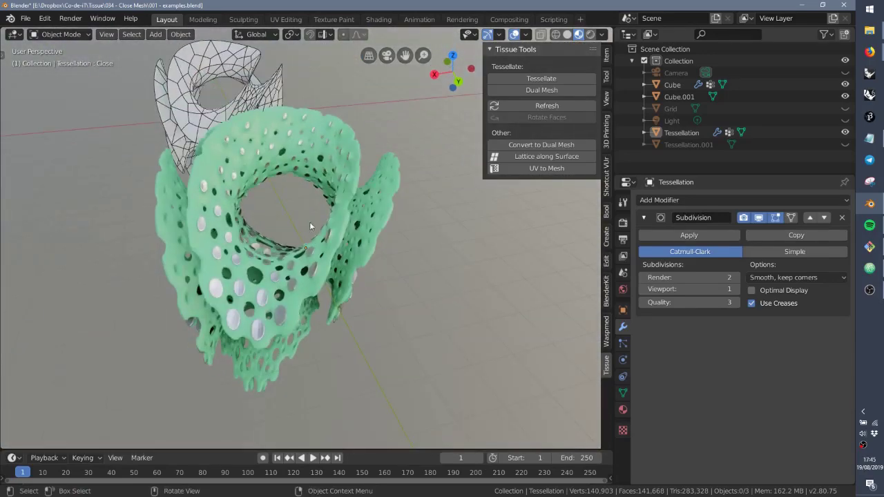
pyautogui.click(762, 219)
pyautogui.moveTo(483, 228); pyautogui.dragTo(168, 52, button='middle')
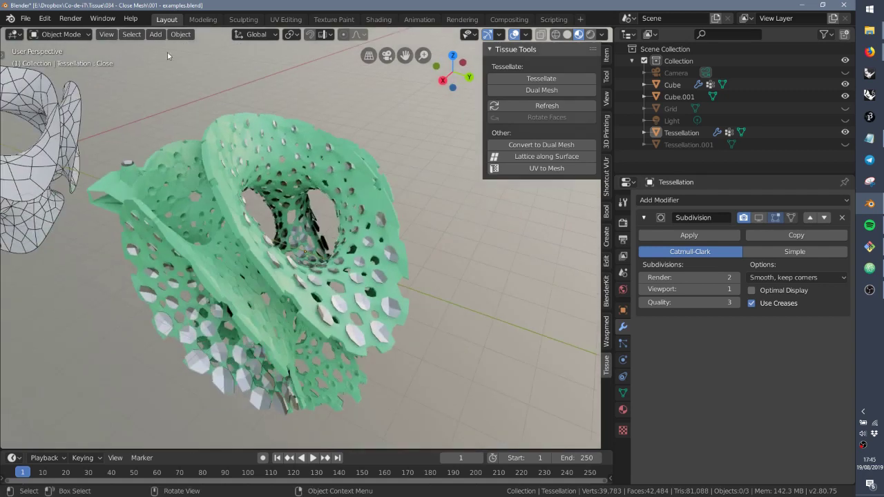
# Switch the Tessellation to Weight Paint mode and make its Close vertex group active
pyautogui.click(59, 34)
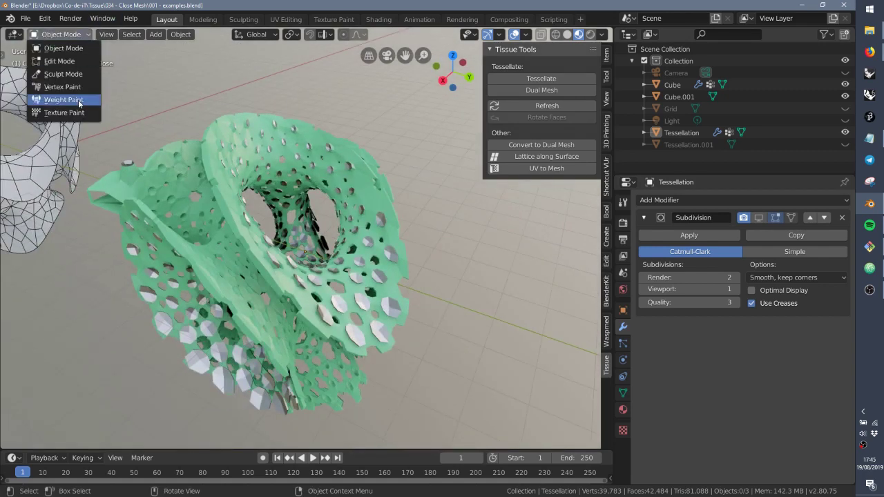
pyautogui.click(64, 99)
pyautogui.moveTo(80, 99); pyautogui.dragTo(346, 207, button='middle')
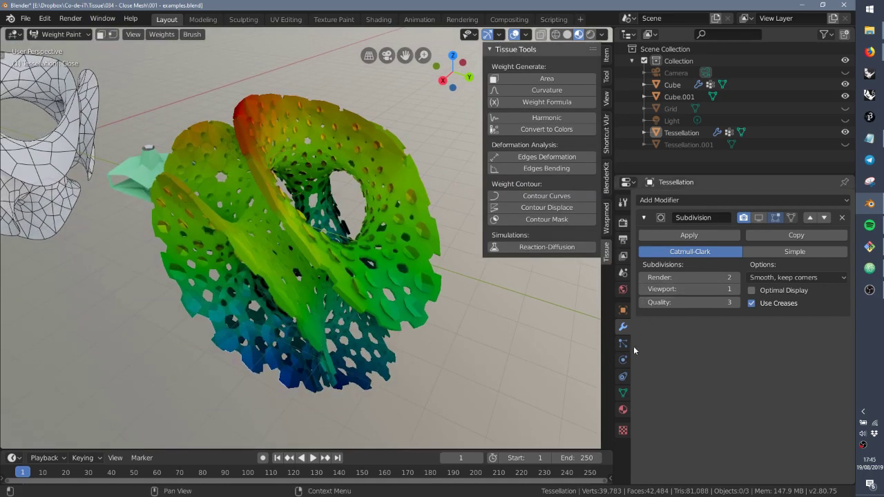
pyautogui.click(623, 392)
pyautogui.scroll(7, 702, 324)
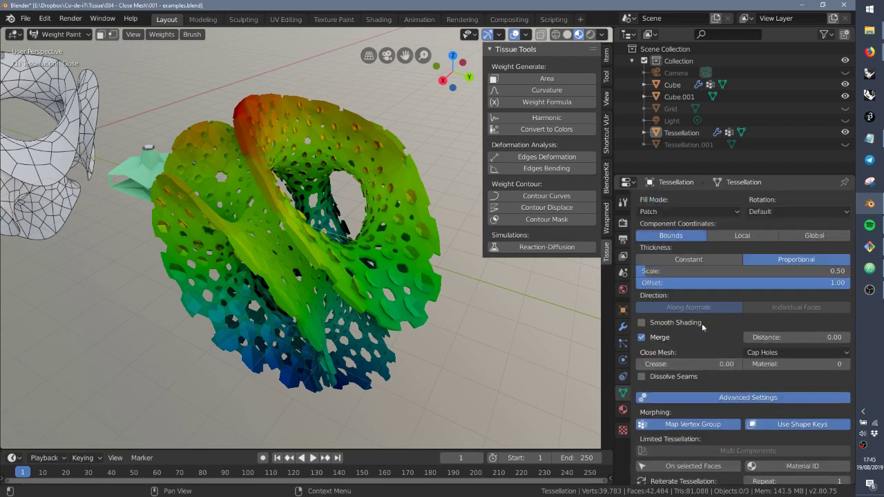
pyautogui.scroll(8, 709, 325)
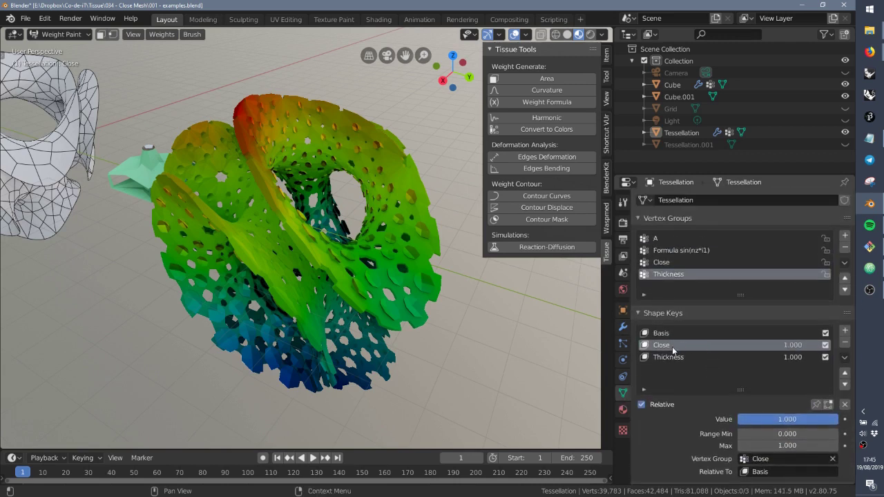
pyautogui.click(683, 267)
# Paint full weight in the Close vertex group over the Tessellation's lower front lobe
pyautogui.moveTo(304, 214); pyautogui.dragTo(338, 231, button='middle')
pyautogui.moveTo(339, 231)
pyautogui.mouseDown()
pyautogui.moveTo(378, 263)
pyautogui.moveTo(401, 242)
pyautogui.moveTo(341, 253)
pyautogui.moveTo(311, 235)
pyautogui.moveTo(356, 231)
pyautogui.mouseUp()
pyautogui.moveTo(356, 230)
pyautogui.mouseDown(button='middle')
pyautogui.moveTo(364, 291)
pyautogui.moveTo(399, 275)
pyautogui.mouseUp(button='middle')
pyautogui.scroll(2, 399, 275)
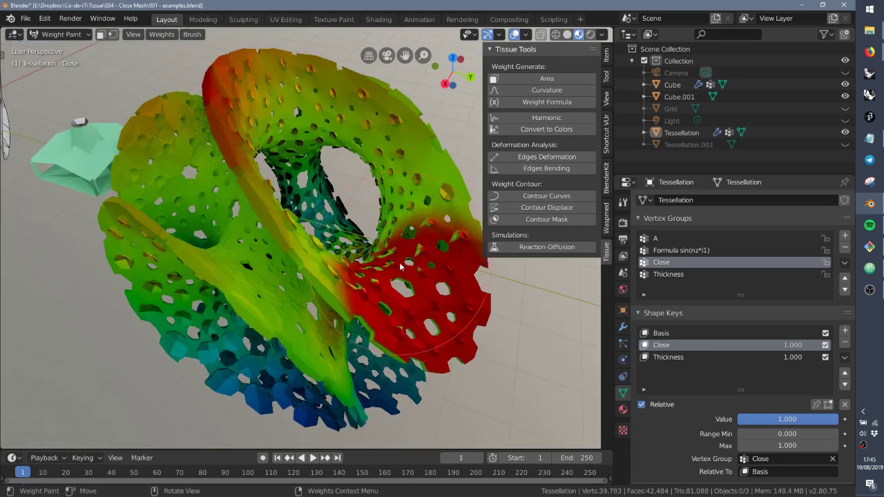
pyautogui.scroll(5, 419, 261)
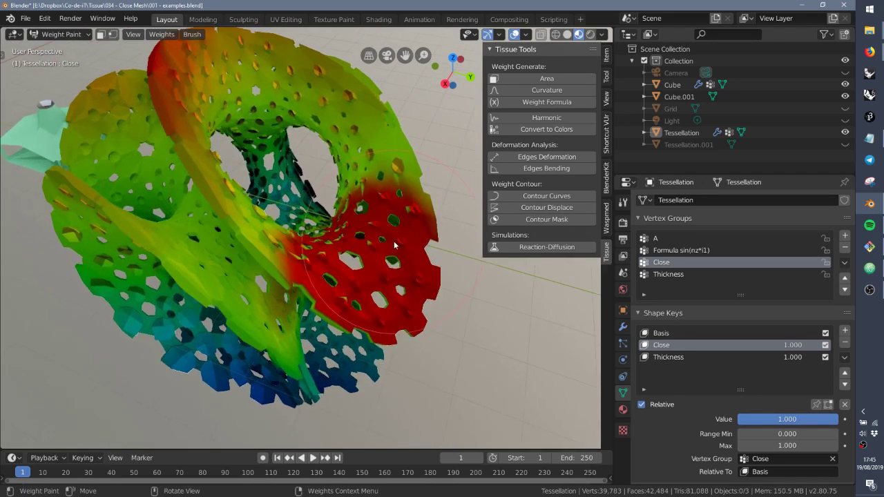
pyautogui.scroll(-6, 388, 266)
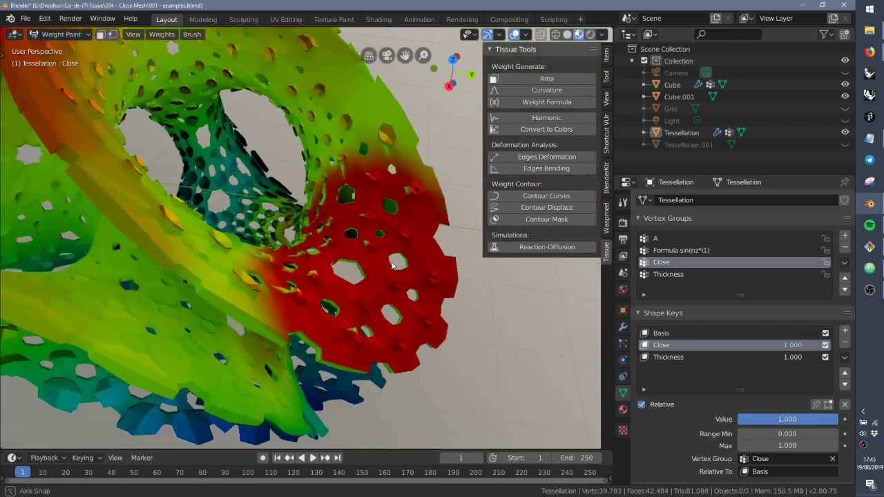
pyautogui.moveTo(392, 202); pyautogui.dragTo(314, 275)
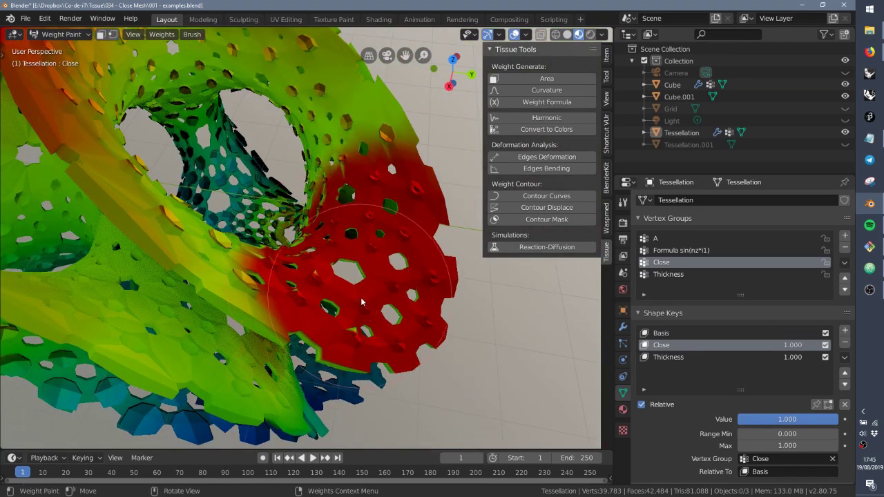
# Apply Smooth to the Tessellation's Close vertex weights
pyautogui.click(171, 34)
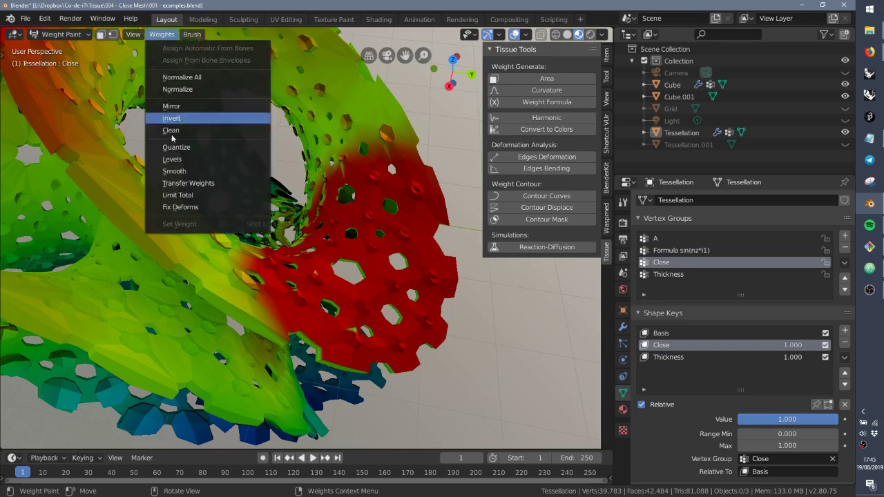
pyautogui.click(175, 171)
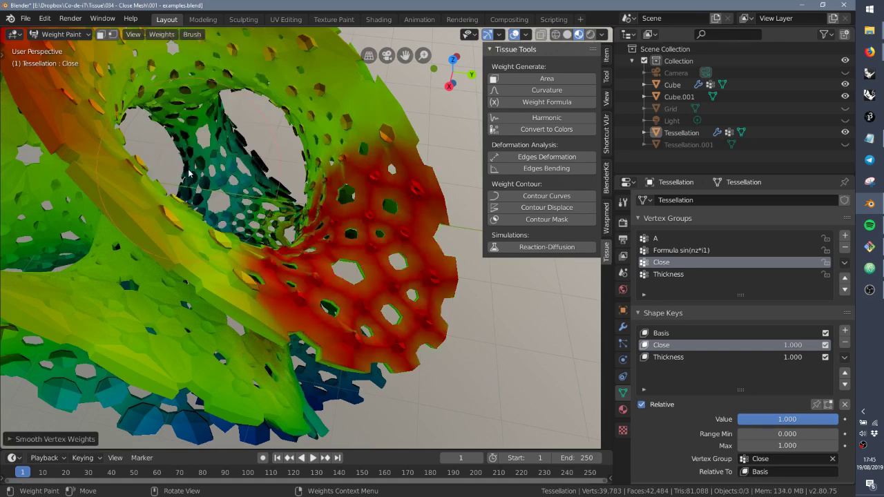
pyautogui.moveTo(190, 173); pyautogui.dragTo(297, 196, button='middle')
pyautogui.scroll(-5, 208, 180)
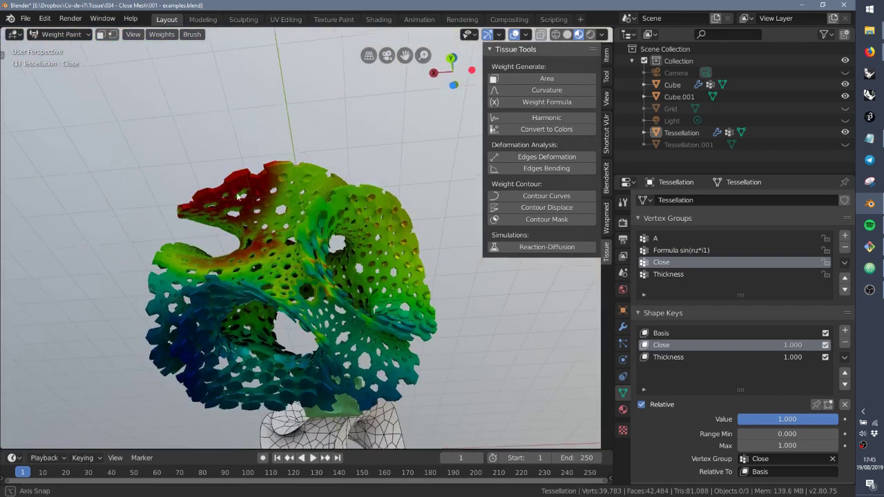
# Paint more full Close weight over the Tessellation's front lobe, and return to Object Mode
pyautogui.scroll(5, 317, 195)
pyautogui.moveTo(318, 195)
pyautogui.mouseDown()
pyautogui.moveTo(270, 117)
pyautogui.moveTo(301, 160)
pyautogui.mouseUp()
pyautogui.moveTo(302, 160)
pyautogui.mouseDown(button='middle')
pyautogui.moveTo(300, 260)
pyautogui.moveTo(253, 208)
pyautogui.moveTo(325, 235)
pyautogui.mouseUp(button='middle')
pyautogui.scroll(4, 337, 242)
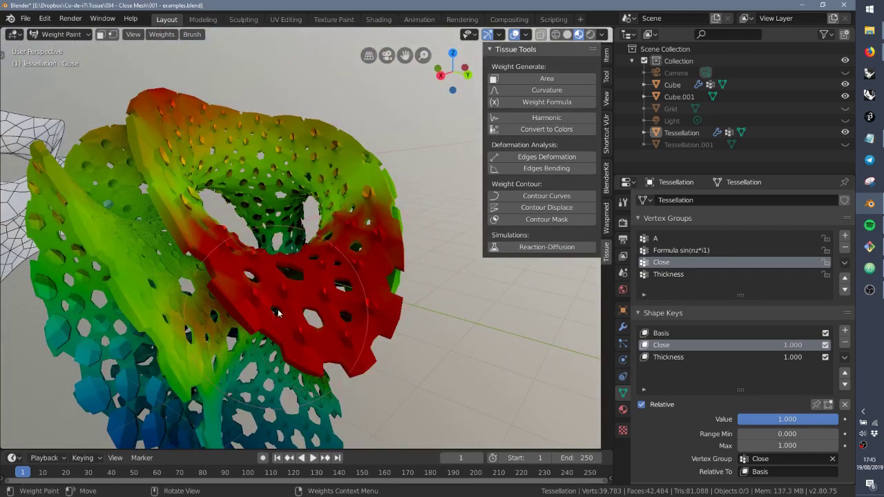
pyautogui.moveTo(391, 303); pyautogui.dragTo(347, 302, button='middle')
pyautogui.scroll(-3, 348, 303)
pyautogui.hotkey('ctrl', 'Tab')
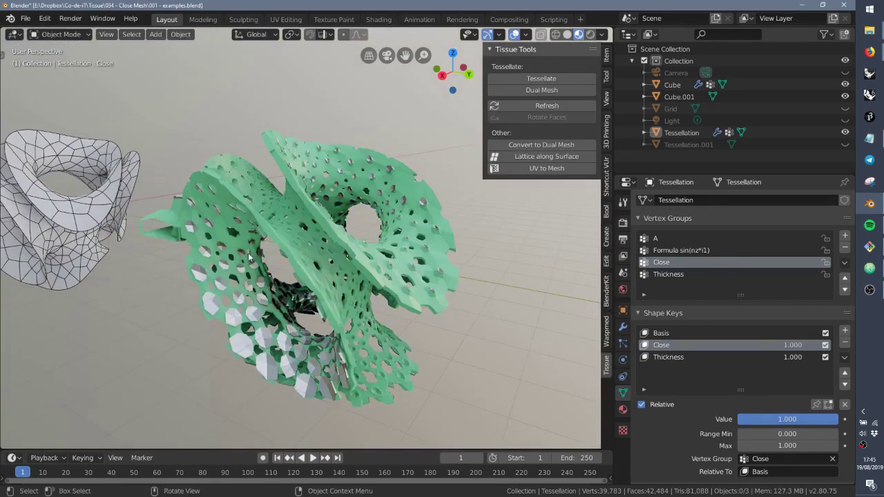
# Refresh the Tessellation with Tissue to regenerate it from the base Cube and replace the directly painted weights
pyautogui.click(89, 213)
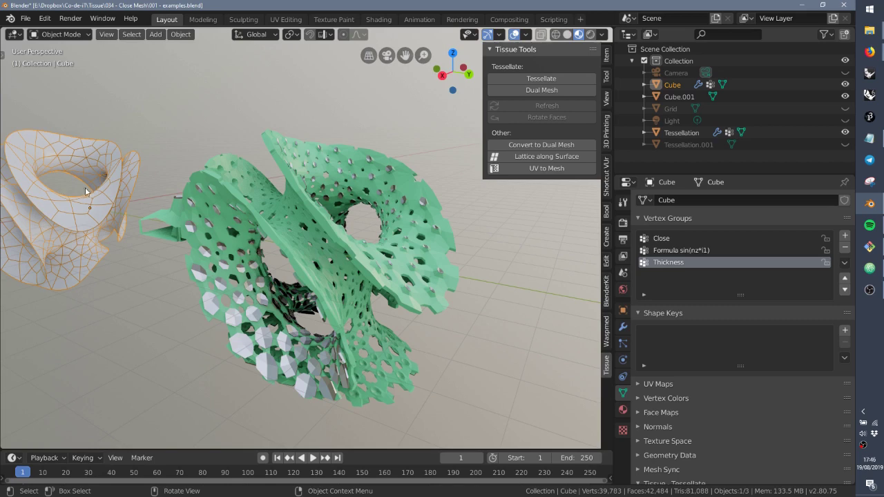
pyautogui.moveTo(358, 264); pyautogui.dragTo(341, 236, button='middle')
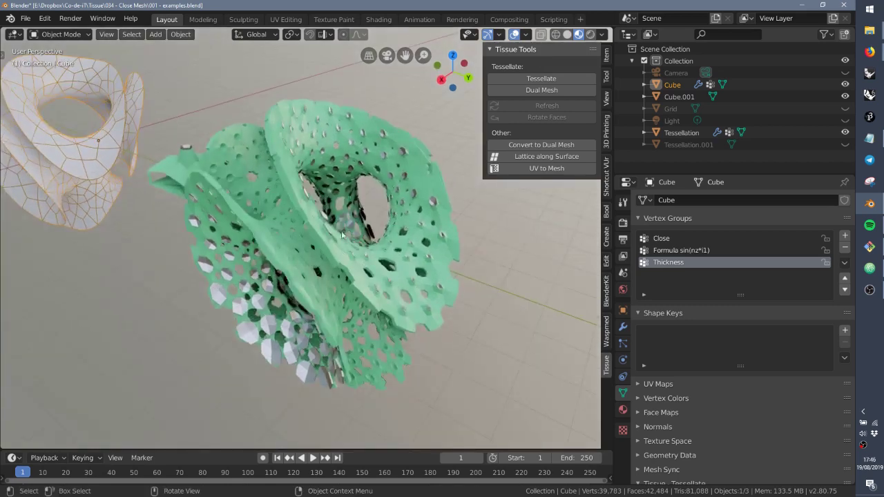
pyautogui.moveTo(370, 205); pyautogui.dragTo(374, 234, button='middle')
pyautogui.click(387, 229)
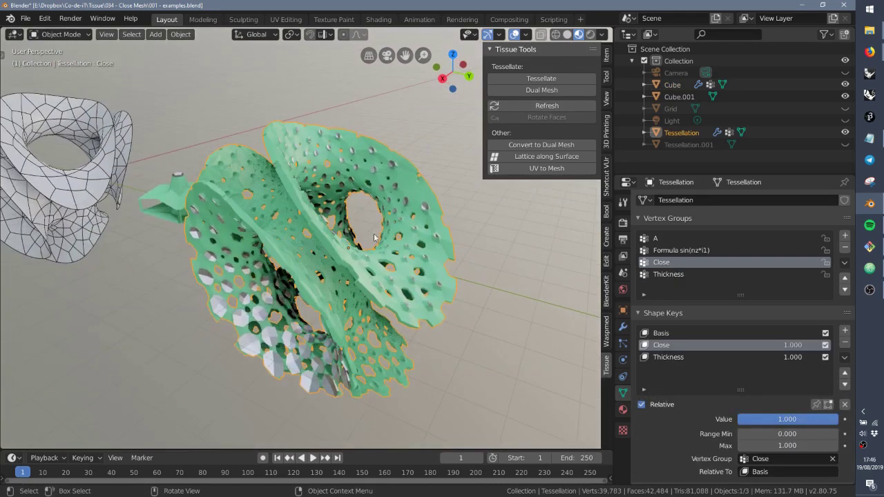
pyautogui.click(522, 105)
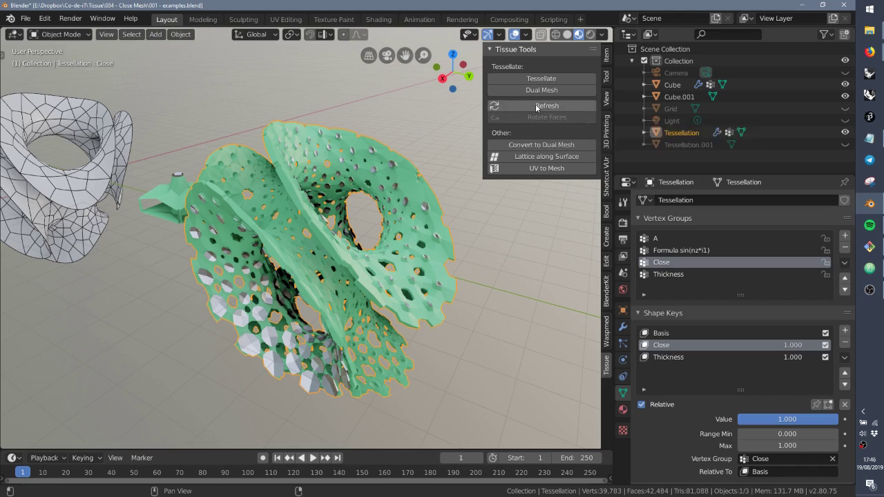
pyautogui.click(537, 106)
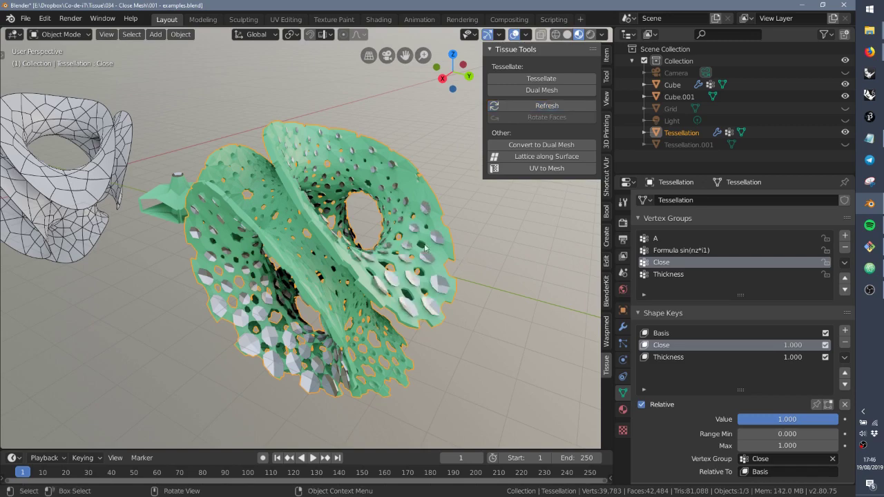
pyautogui.moveTo(415, 242); pyautogui.dragTo(382, 270, button='middle')
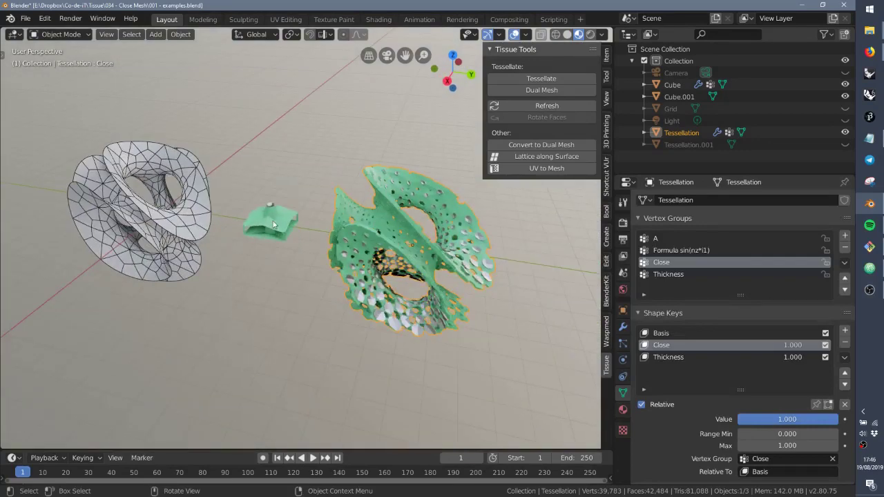
# Examine the base Cube's vertex groups and the Close and Thickness shape keys of the component Cube.001
pyautogui.click(272, 223)
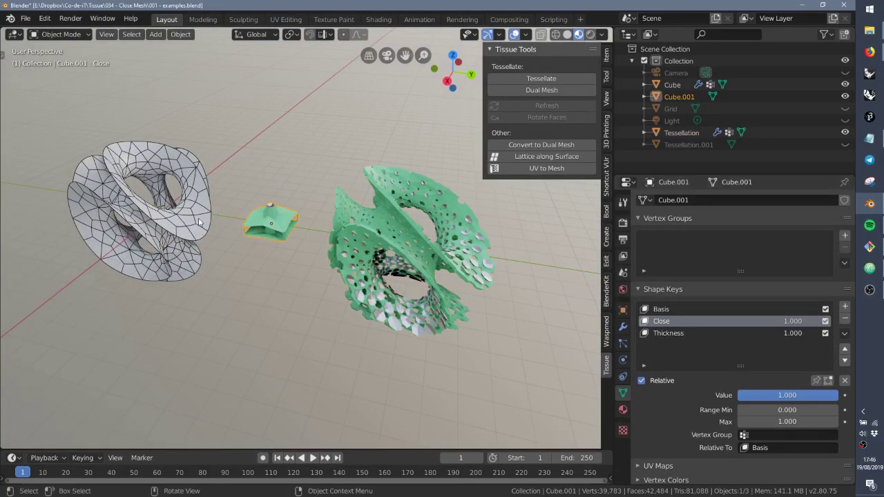
pyautogui.click(165, 219)
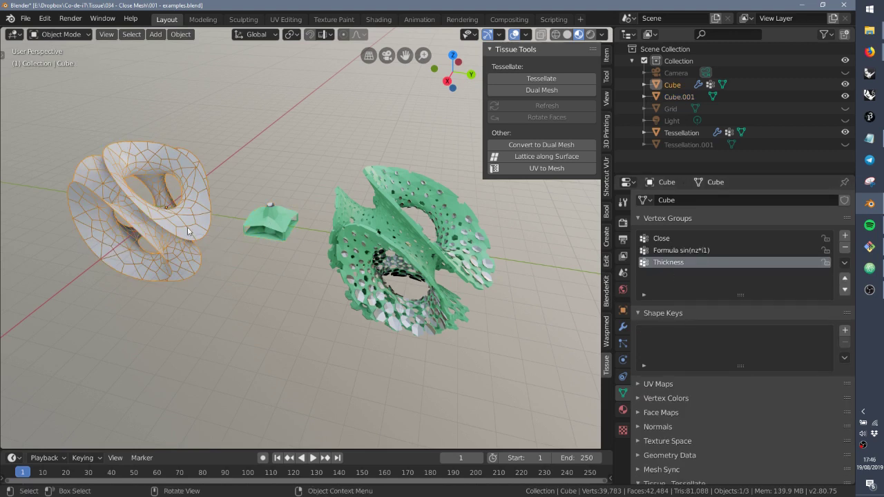
pyautogui.moveTo(224, 236); pyautogui.dragTo(315, 232, button='middle')
pyautogui.click(279, 232)
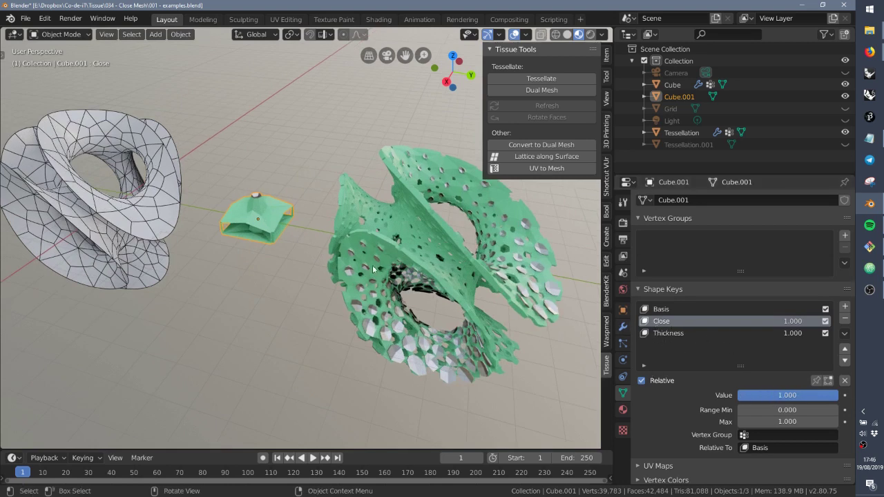
pyautogui.click(671, 334)
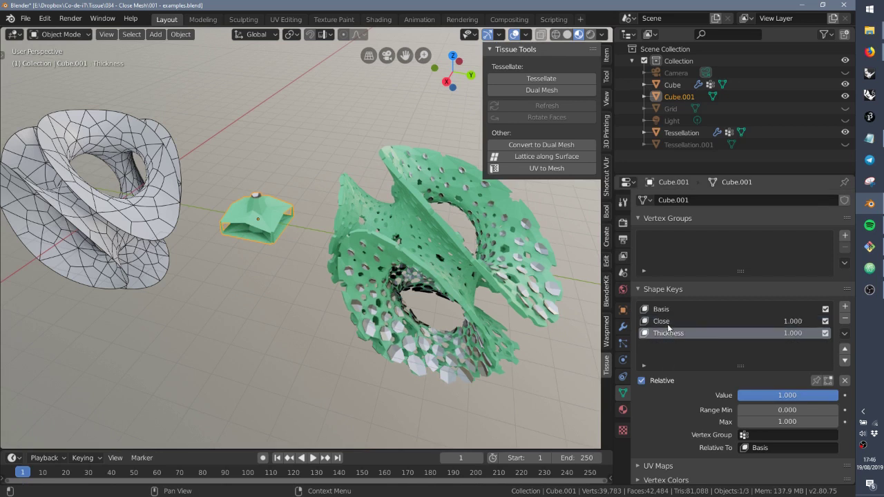
pyautogui.click(670, 325)
pyautogui.click(676, 335)
pyautogui.click(676, 322)
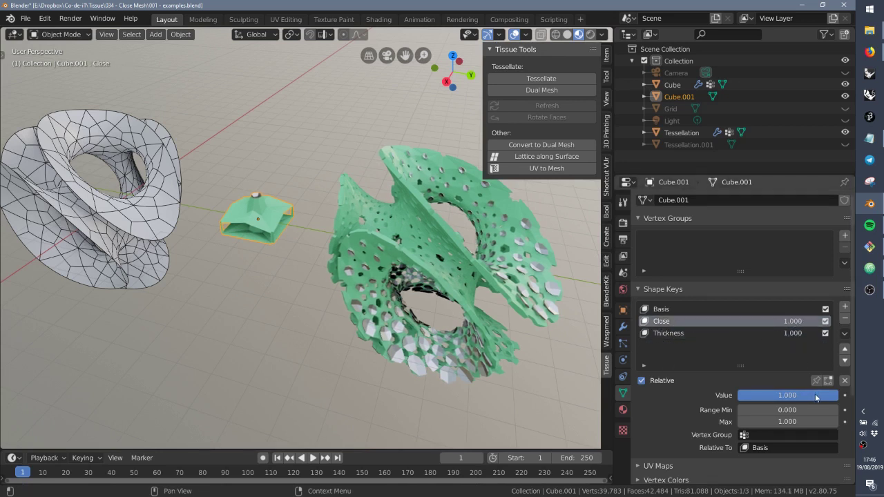
# Test Cube.001's shape keys with Close at 0.000 and 1.000 and Thickness at 0.588
pyautogui.moveTo(815, 395); pyautogui.dragTo(739, 396)
pyautogui.click(719, 333)
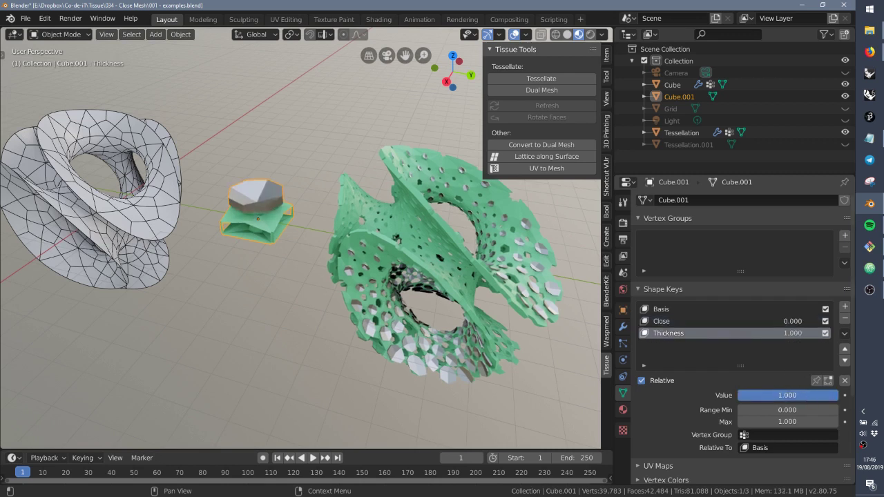
pyautogui.moveTo(810, 397); pyautogui.dragTo(839, 395)
pyautogui.click(691, 321)
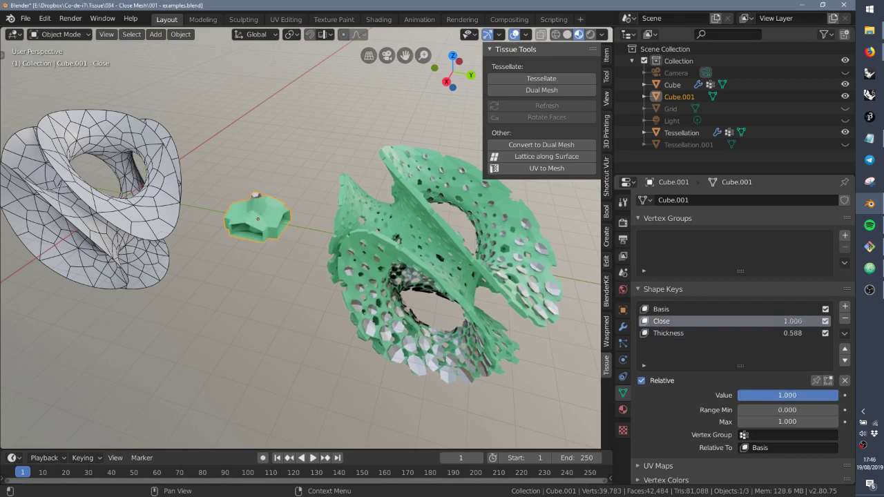
pyautogui.click(752, 332)
pyautogui.click(754, 321)
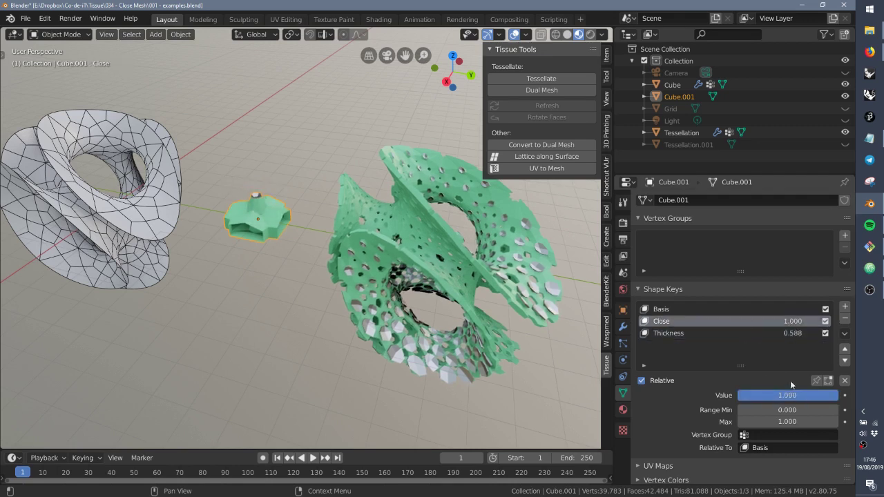
# Set Cube.001's Thickness shape key to 1.000 and its Close shape key to 0.543
pyautogui.click(712, 333)
pyautogui.moveTo(804, 395); pyautogui.dragTo(760, 395)
pyautogui.click(743, 323)
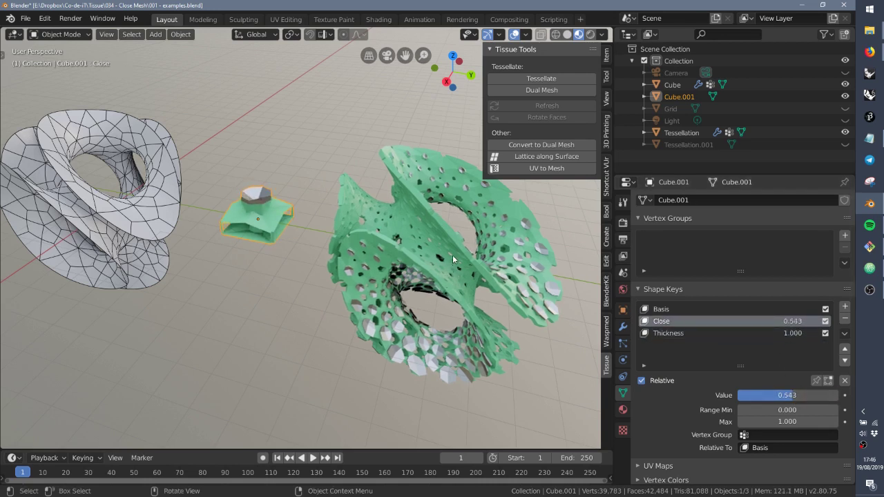
# Refresh the Tessellation to apply Cube.001's current shape key values, and compare it with the component
pyautogui.click(455, 261)
pyautogui.click(522, 106)
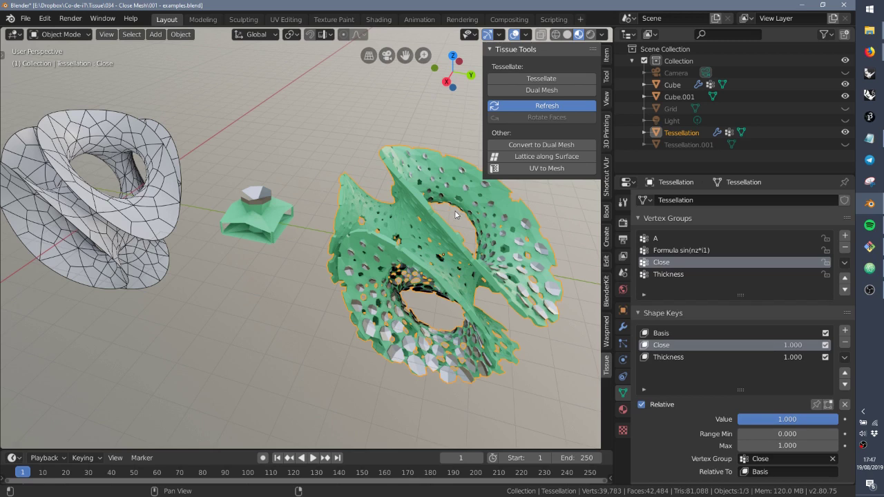
pyautogui.hotkey('ctrl', 'z')
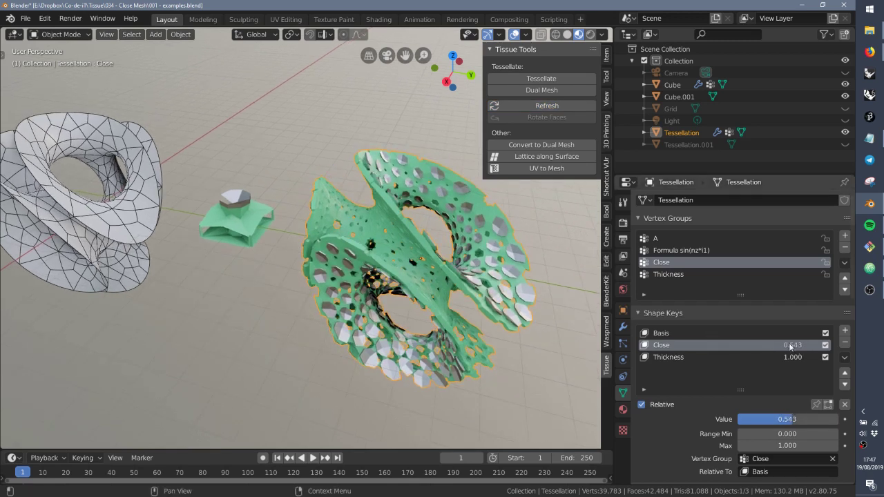
pyautogui.click(255, 217)
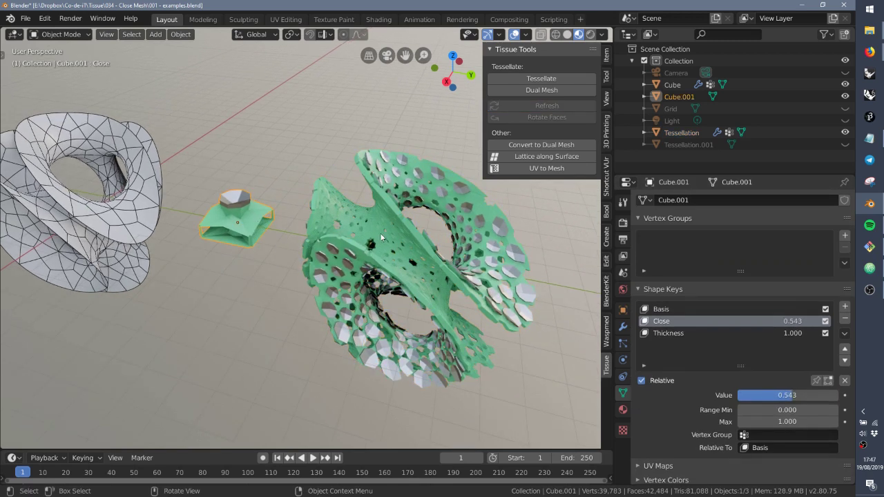
pyautogui.click(348, 226)
pyautogui.moveTo(348, 227)
pyautogui.mouseDown(button='middle')
pyautogui.moveTo(329, 205)
pyautogui.moveTo(341, 218)
pyautogui.mouseUp(button='middle')
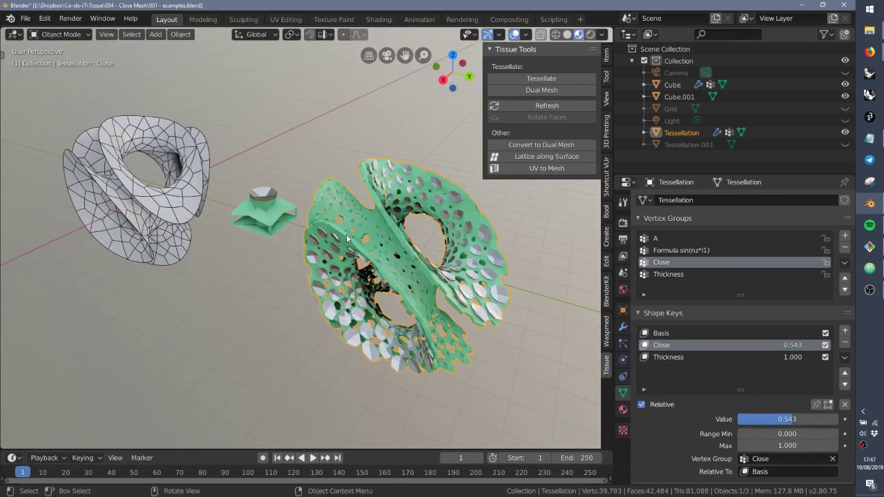